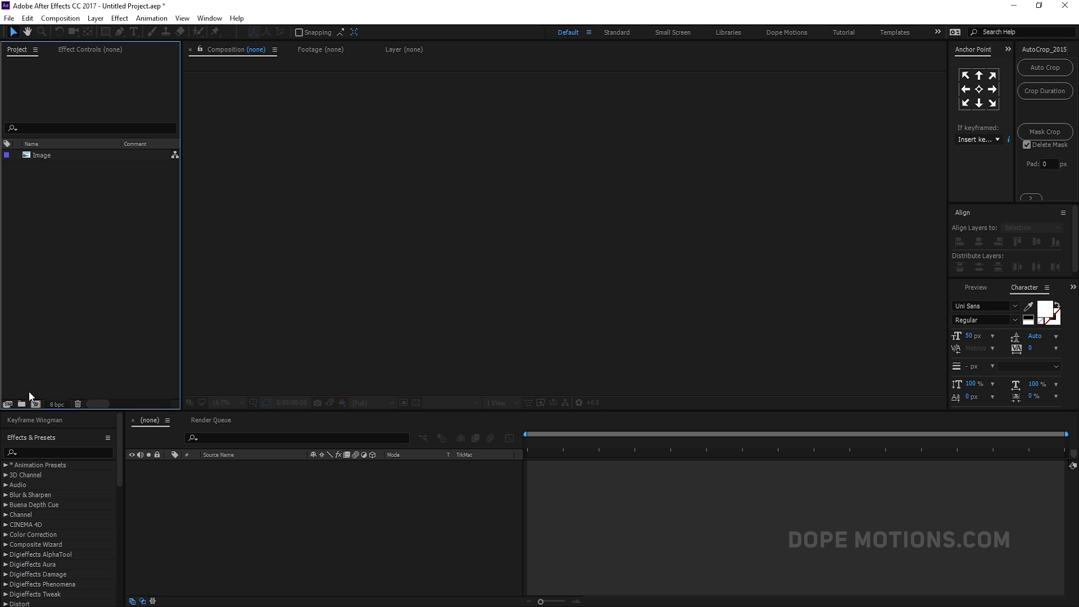
Create a composition named Main at 1920 x 1080 px, 30 fps, with a 10-second duration.
click(35, 404)
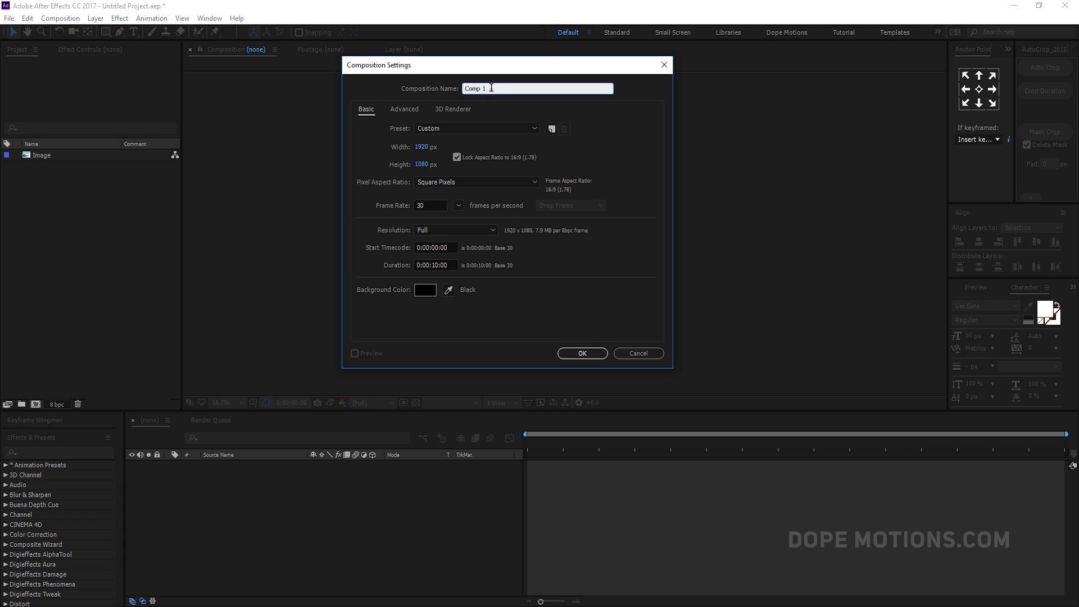
drag(492, 88, 404, 88)
click(582, 353)
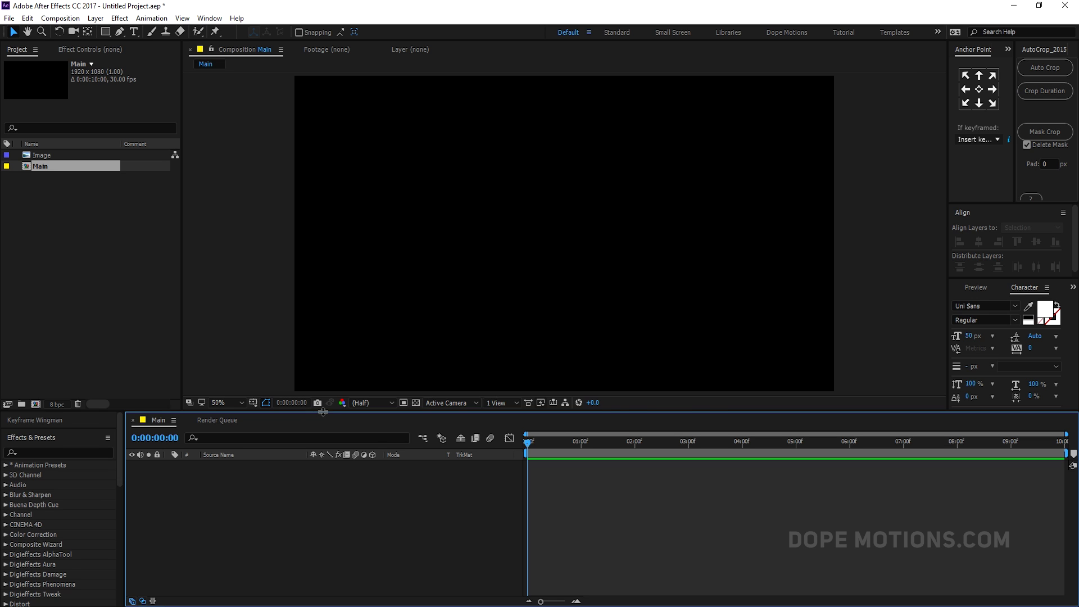
drag(323, 412, 324, 433)
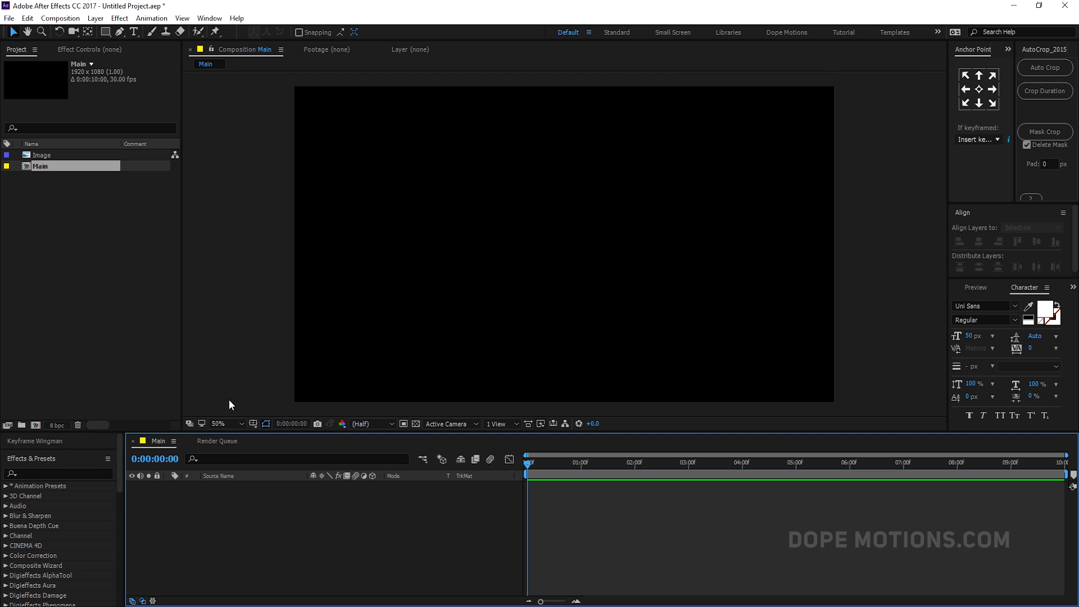
Create a second 1920 x 1080 px, 30 fps, 10-second composition named Media.
click(35, 426)
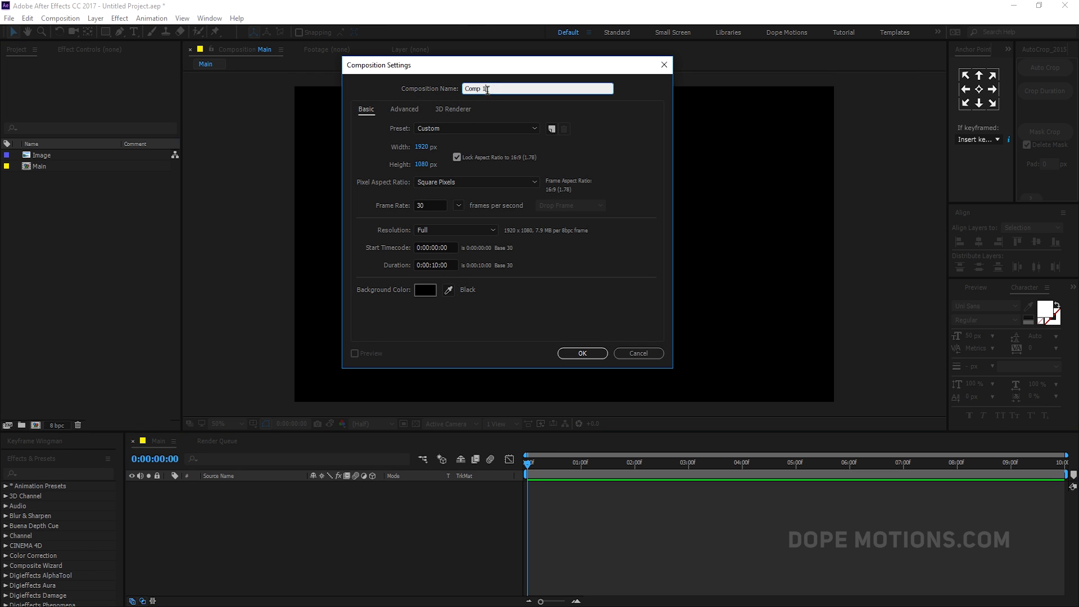
drag(487, 90, 453, 100)
text(Media)
click(566, 307)
click(572, 352)
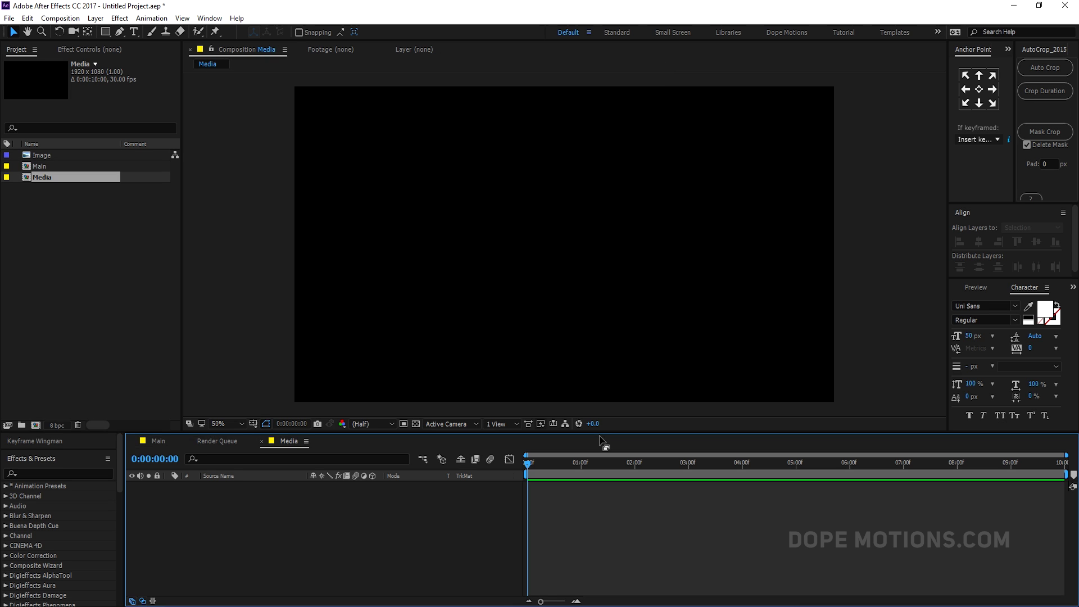
Add the Image footage to the Media composition, scale it to 34%, and shift it down to reveal the man's head.
drag(41, 155, 256, 530)
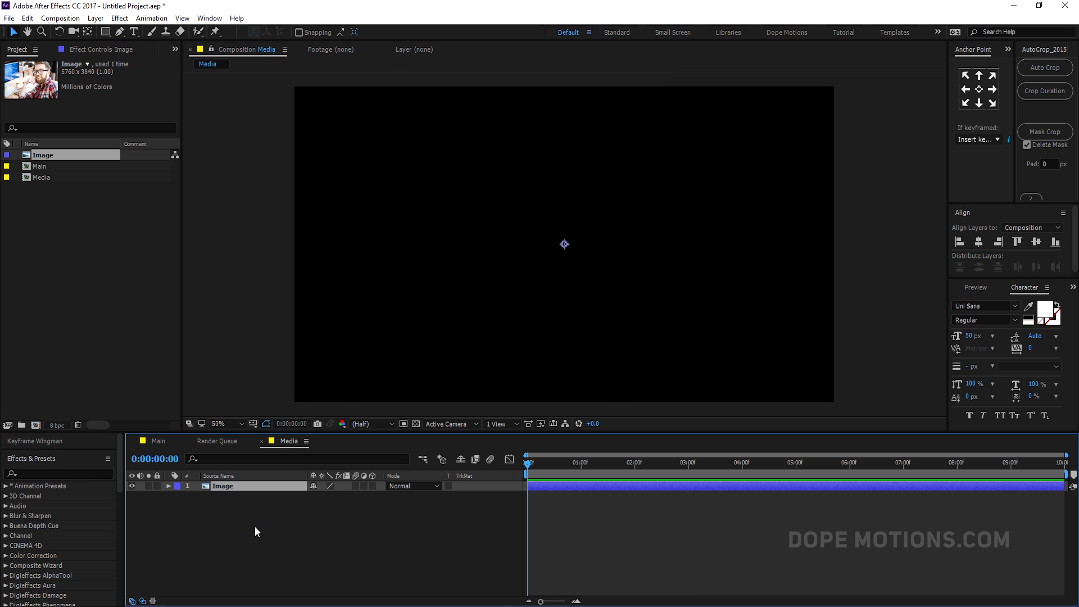
key(s)
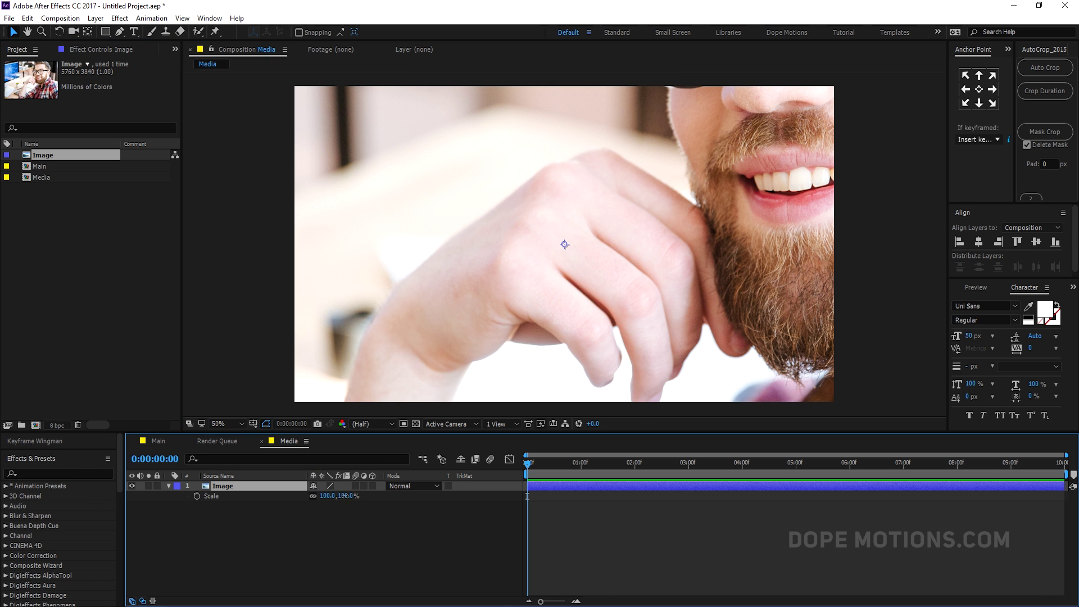
drag(344, 496, 312, 496)
click(516, 318)
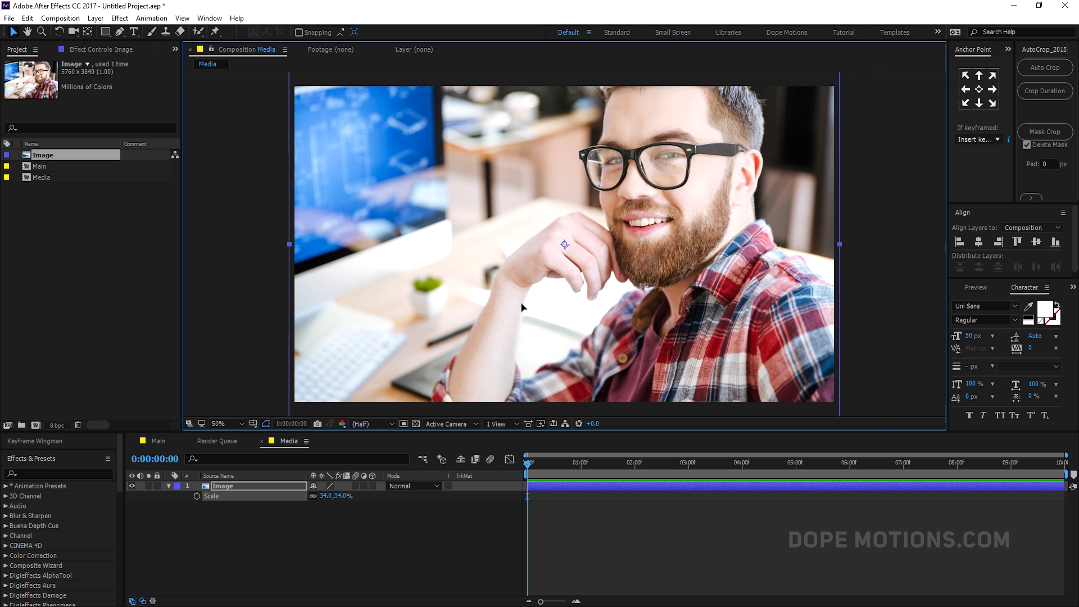
drag(521, 307, 518, 338)
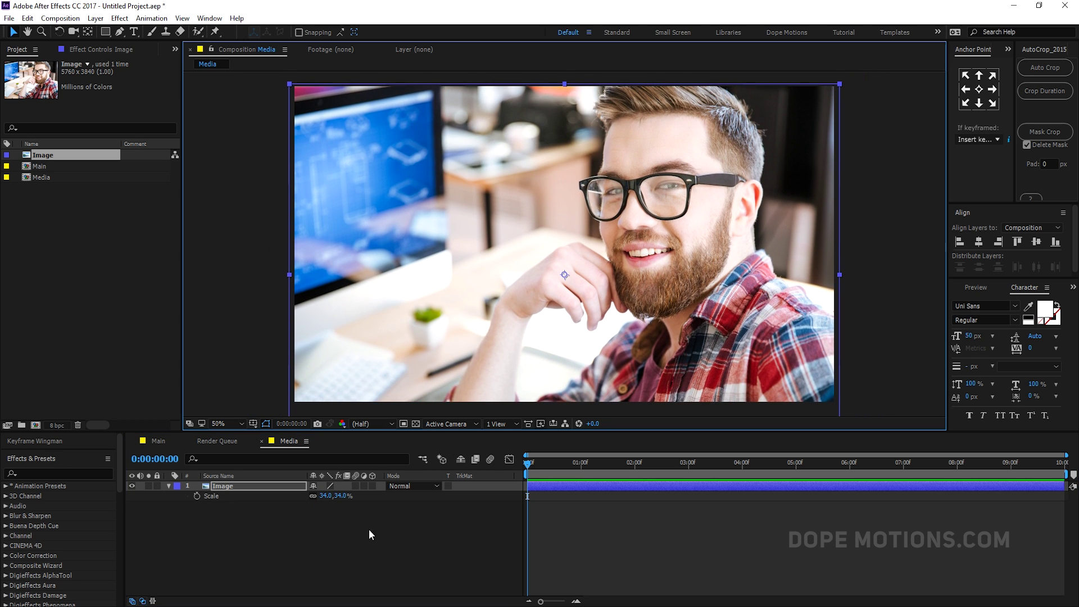
Return to the Main composition's timeline with nothing selected.
click(158, 440)
click(39, 205)
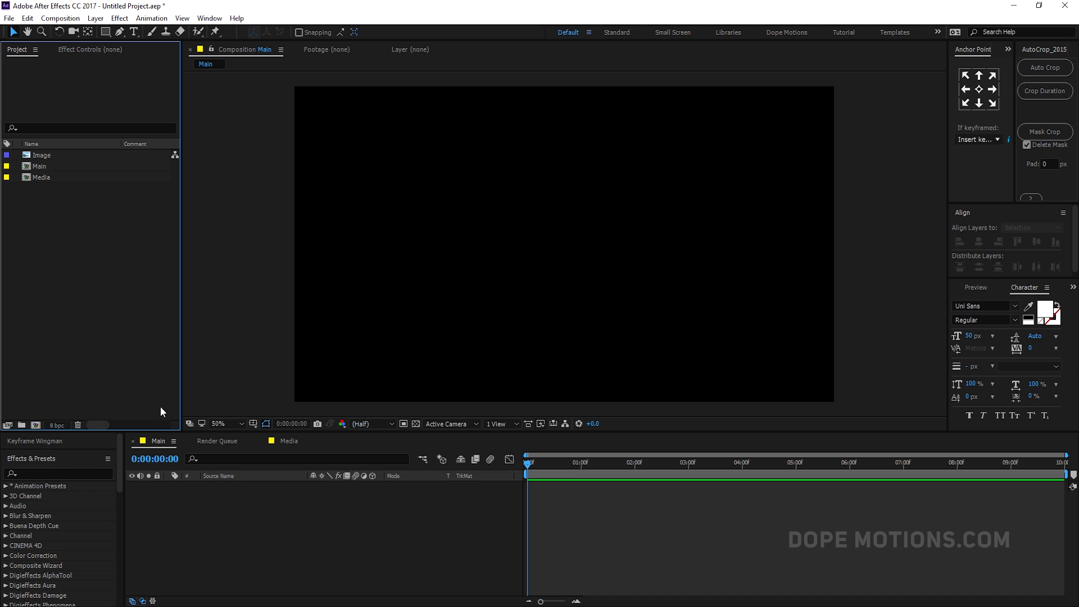
click(242, 520)
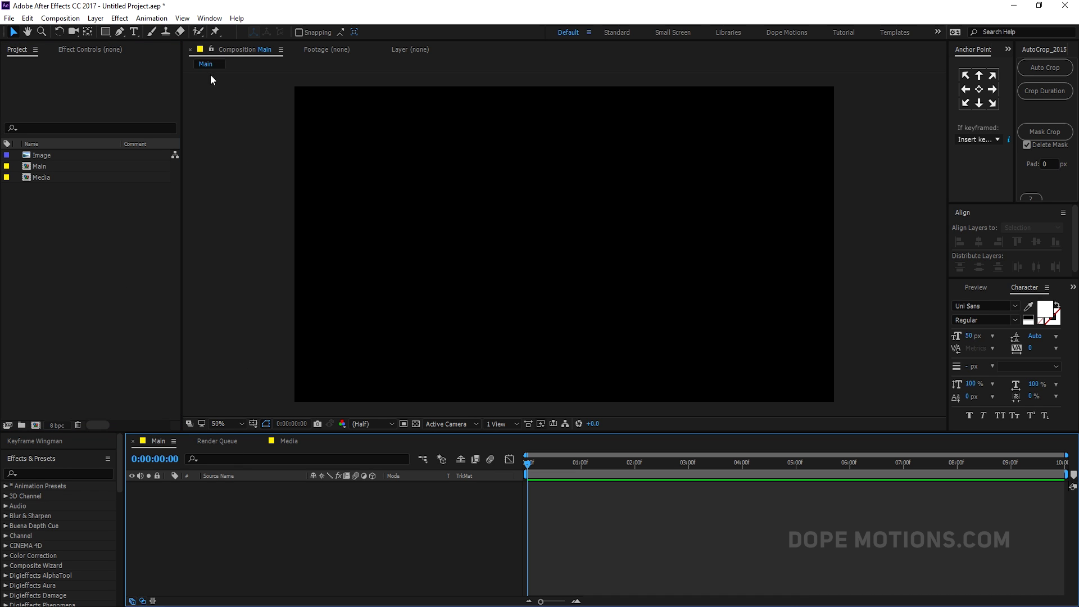
Set up the Ellipse tool with a 300 px white stroke and no fill.
drag(103, 32, 153, 59)
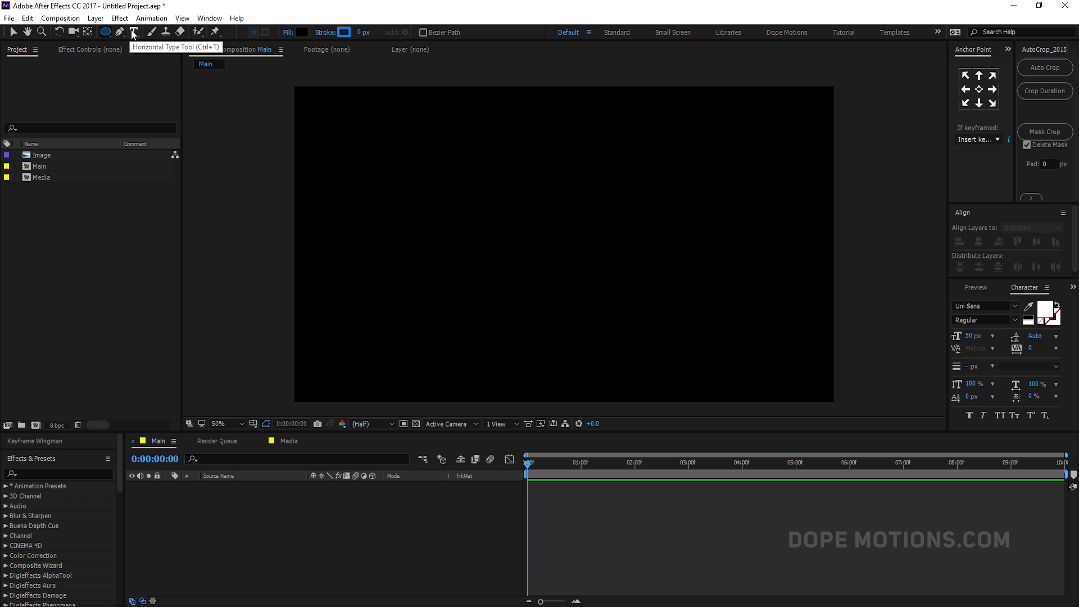
click(360, 34)
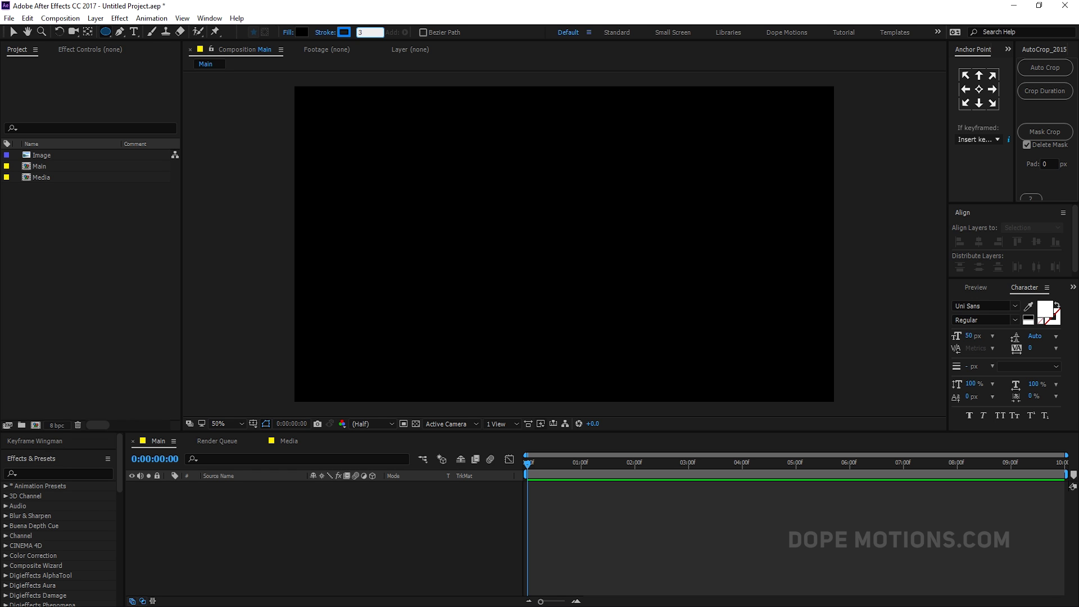
click(344, 32)
click(426, 290)
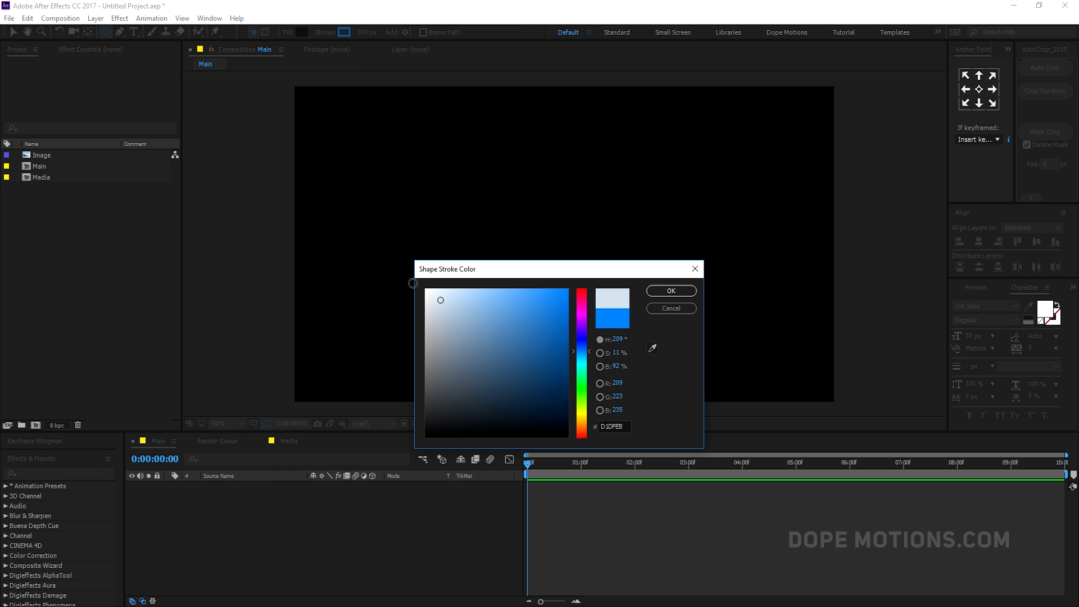
click(669, 291)
click(291, 35)
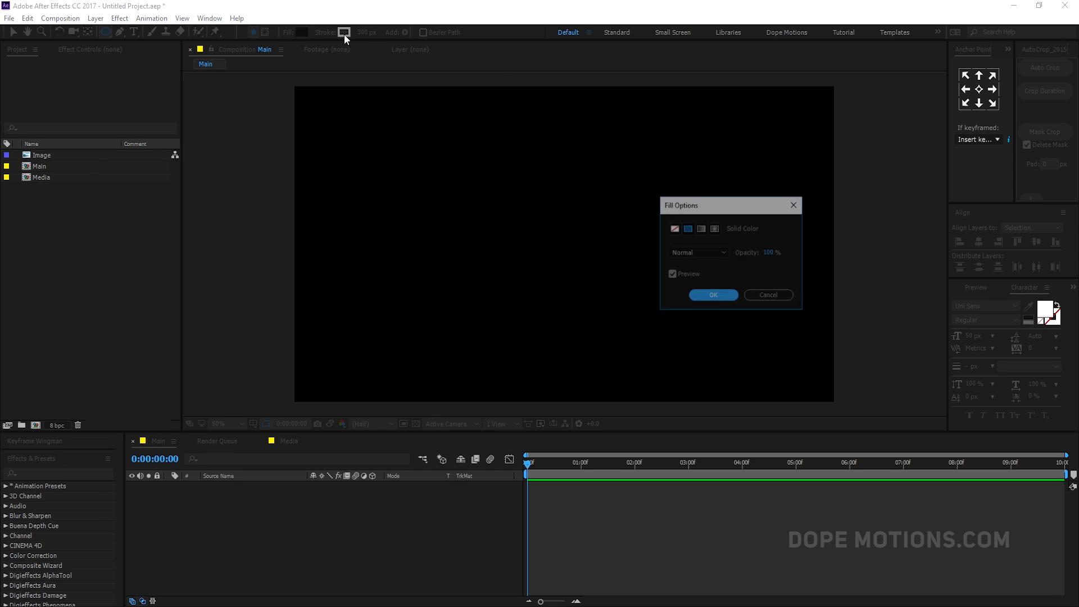
click(674, 229)
click(714, 297)
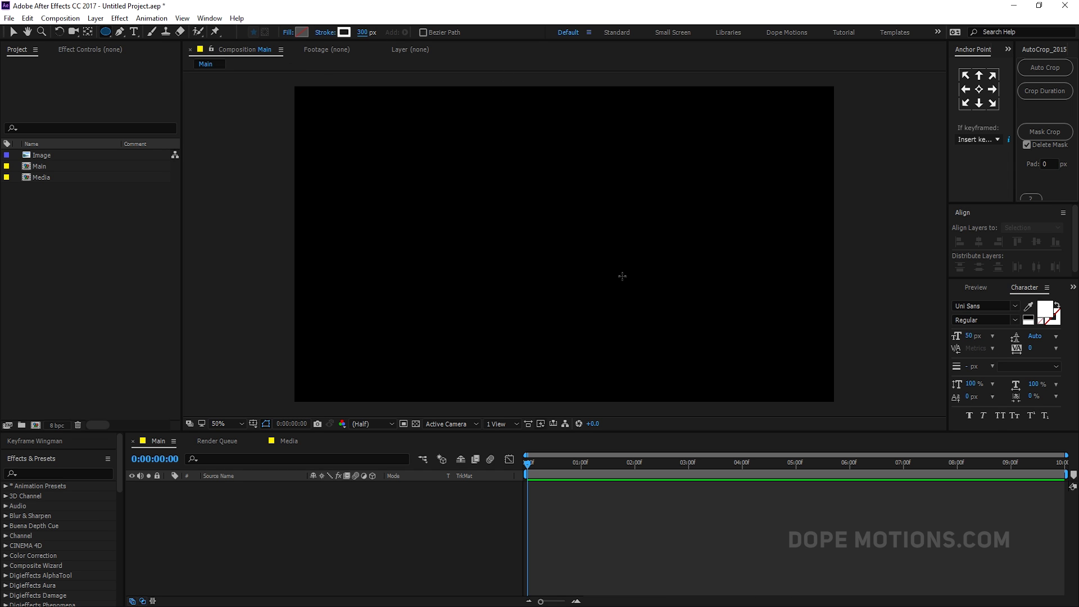
Draw a circle about 1064 px in diameter near the centre of the Main composition and rename its layer Cir_01.
mouse_move(549, 236)
mouse_down()
mouse_move(610, 304)
mouse_move(652, 392)
mouse_up()
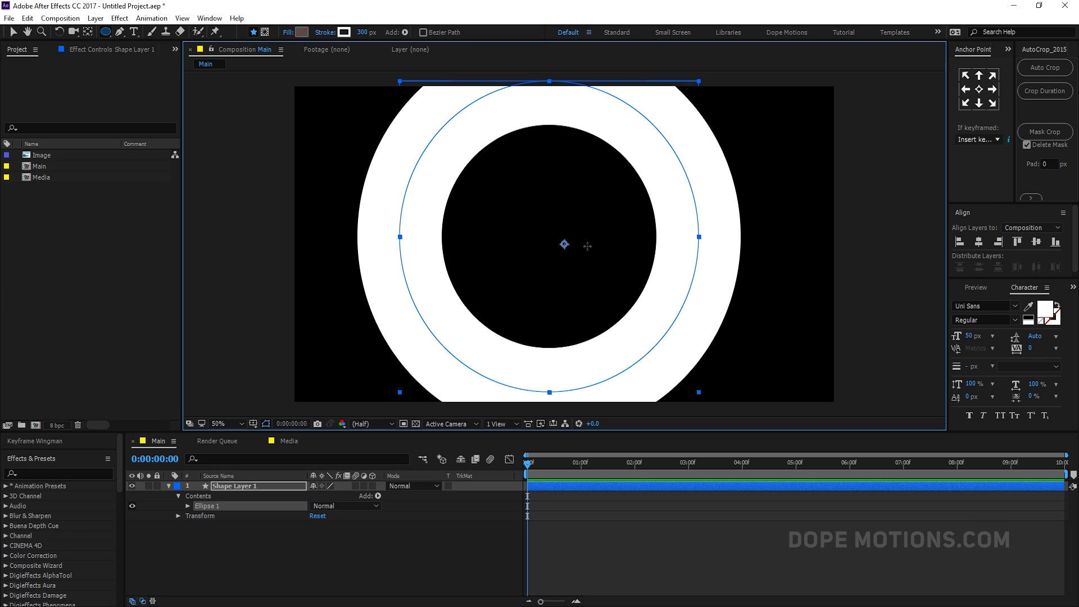
click(13, 32)
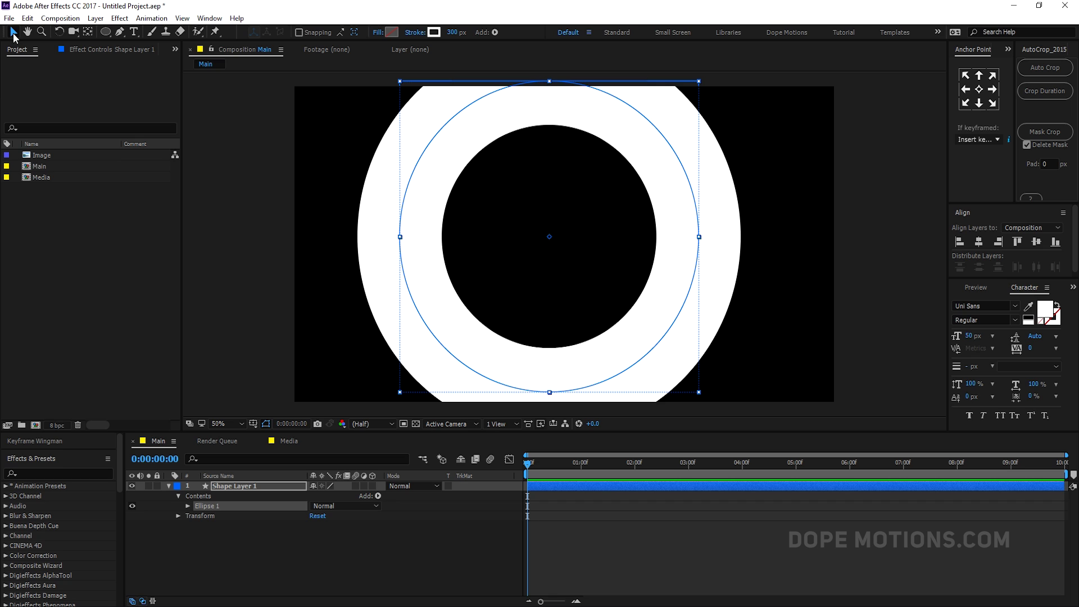
click(244, 485)
key(Return)
text(Cir_01)
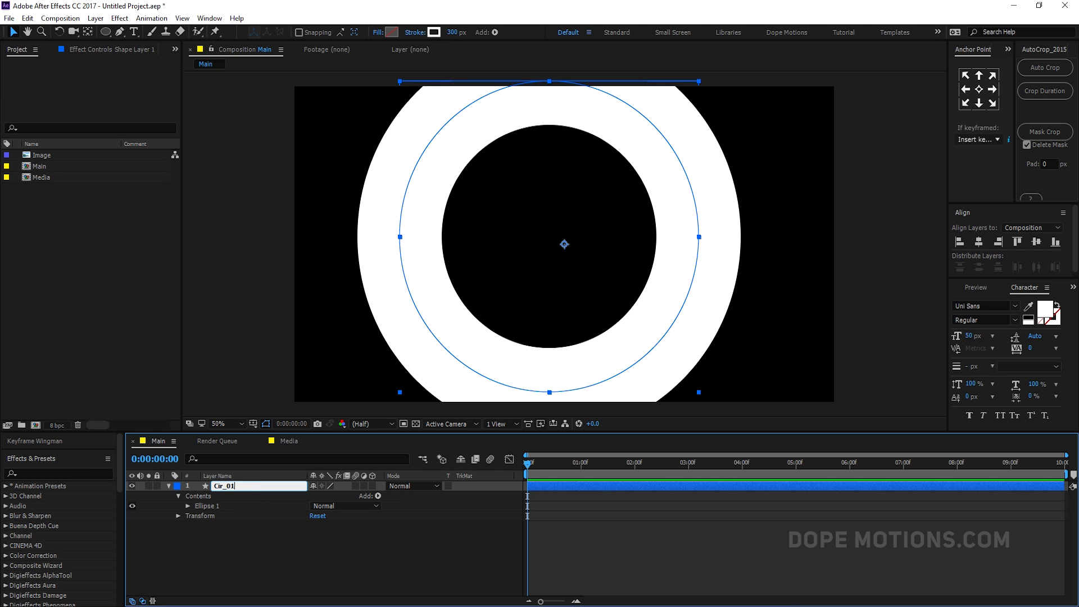
click(219, 551)
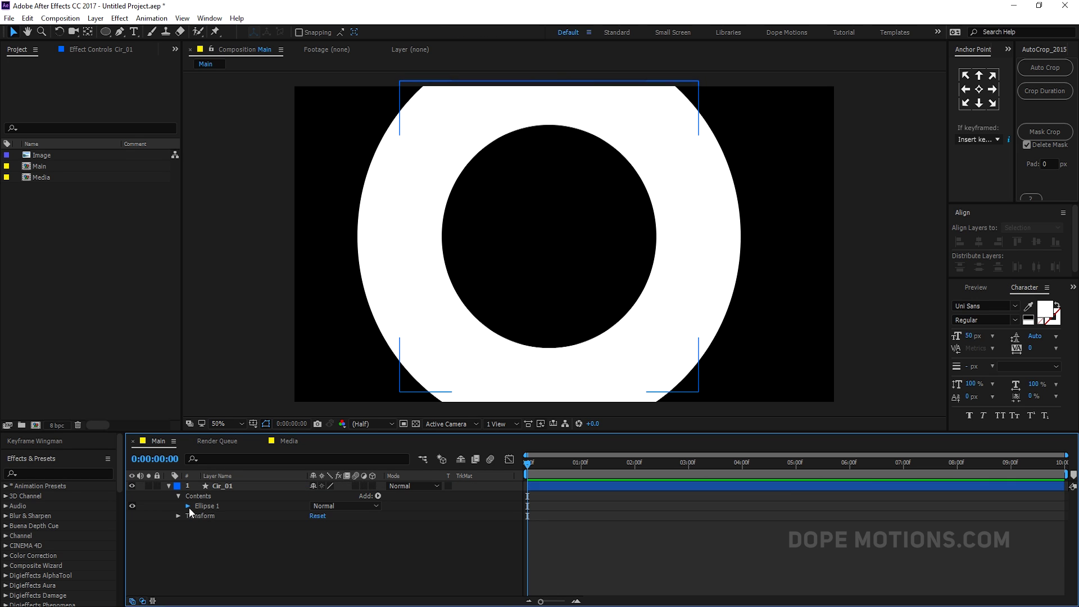
Reduce the Cir_01 ellipse path to about 1029 px and centre the layer and its anchor point in the composition.
click(188, 506)
click(198, 515)
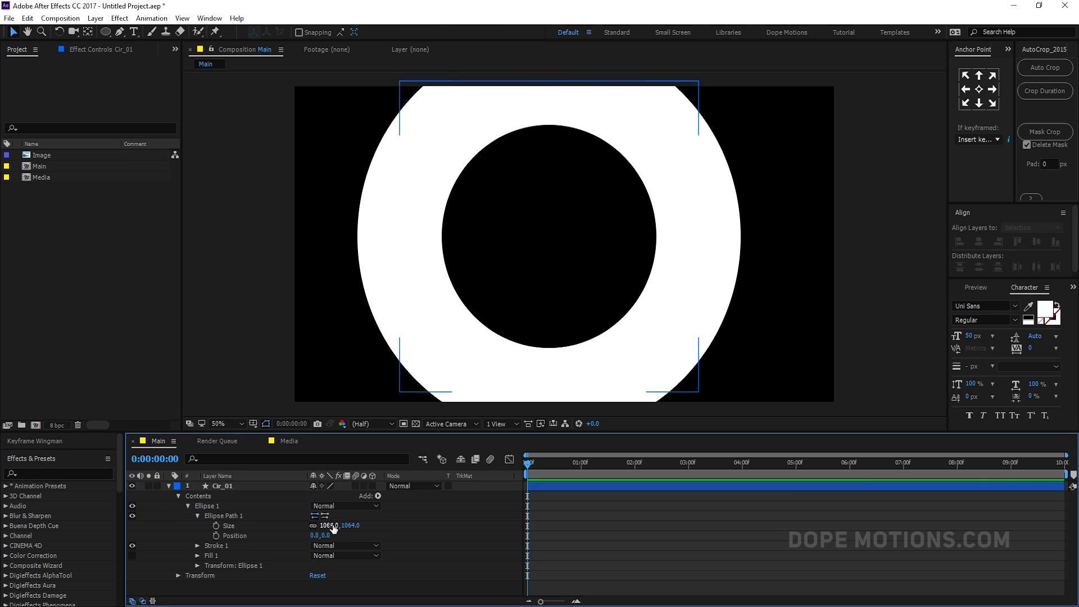
mouse_move(330, 527)
mouse_down()
mouse_move(301, 528)
mouse_move(317, 528)
mouse_up()
click(979, 91)
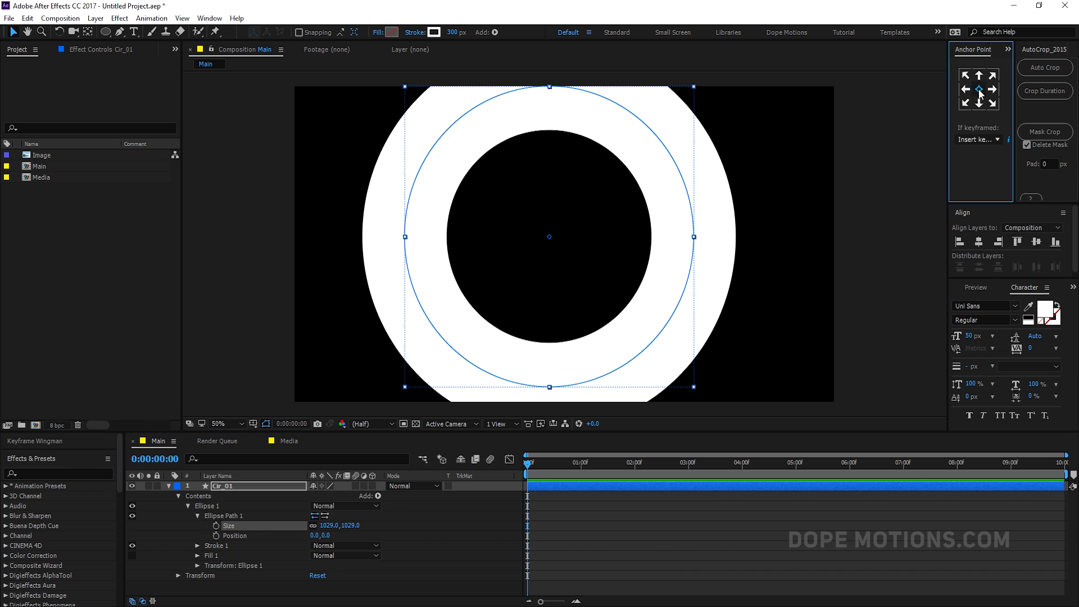
click(979, 242)
click(1035, 242)
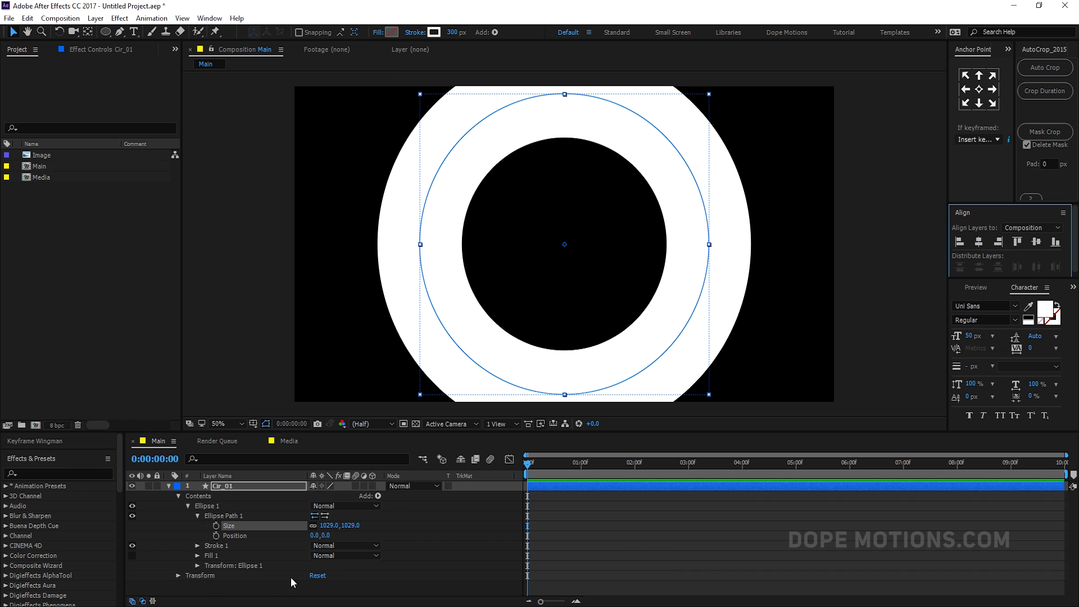
Set the Cir_01 ellipse path size to 1080 x 1080 px.
drag(356, 526, 361, 527)
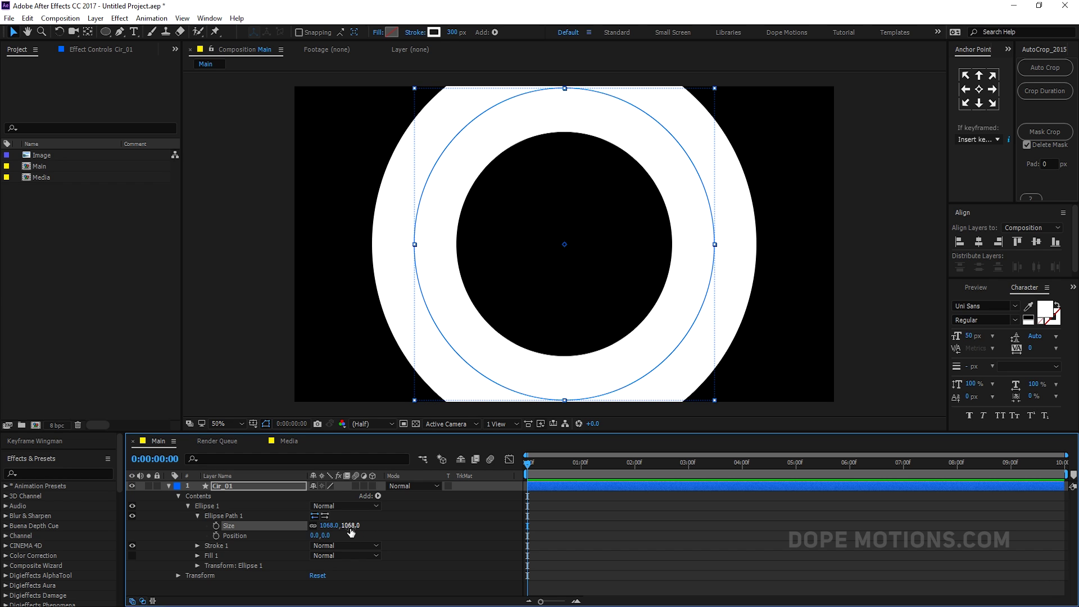
click(351, 529)
text(1080)
click(437, 532)
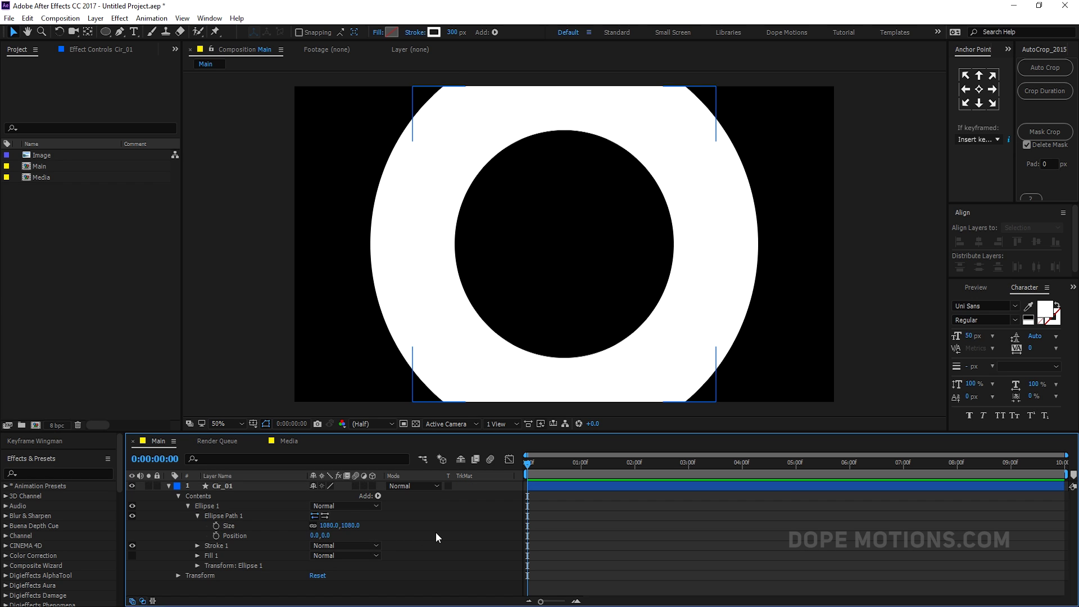
click(726, 252)
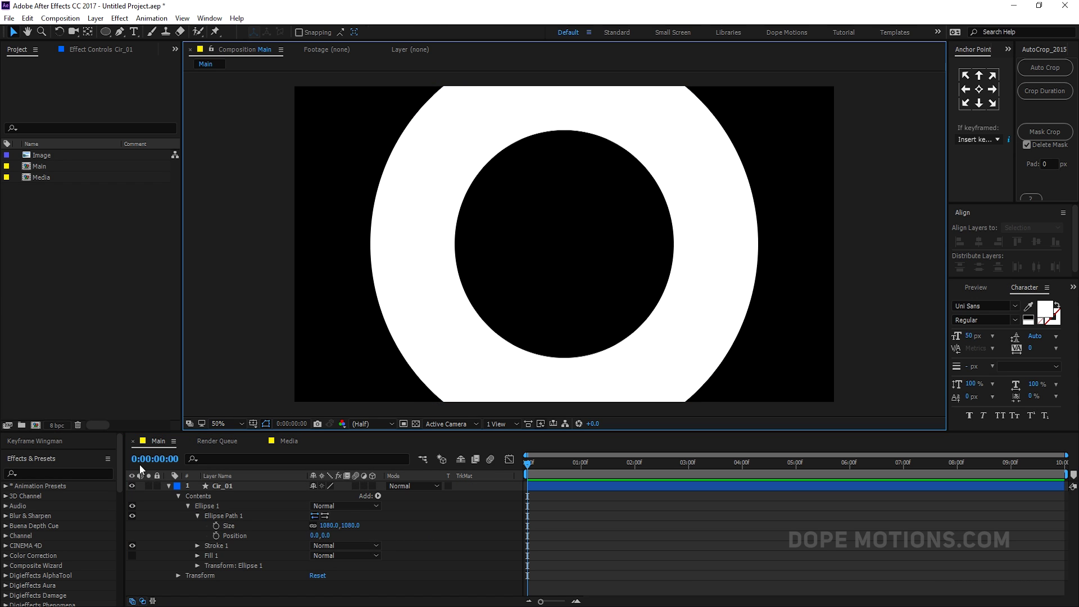
Add Trim Paths to Cir_01, reduce its End to about 59%, and set its Start to 50%.
click(378, 497)
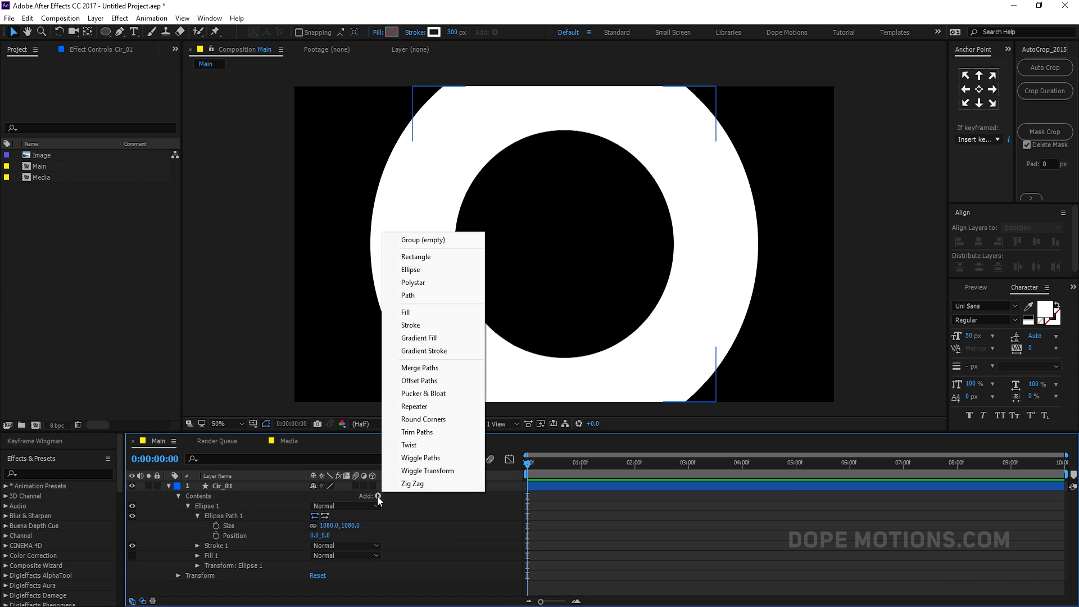
click(428, 433)
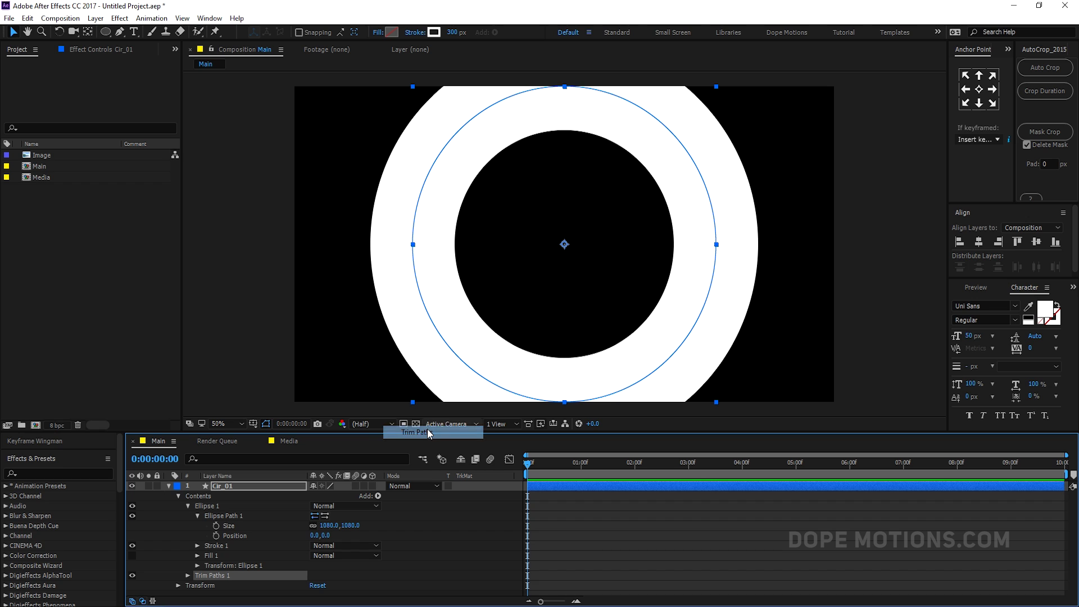
click(188, 575)
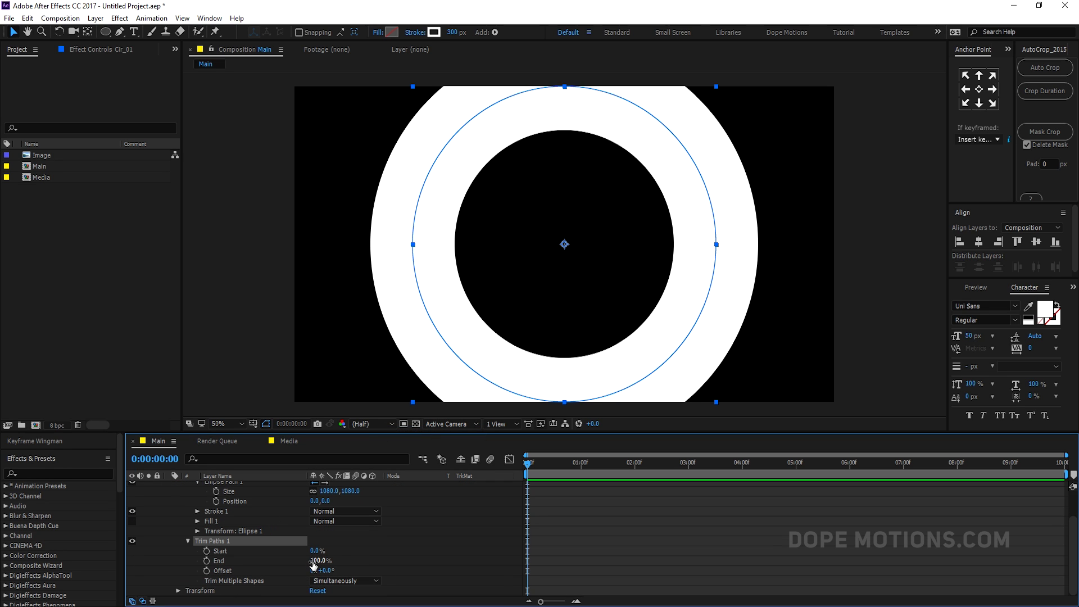
drag(312, 560, 250, 572)
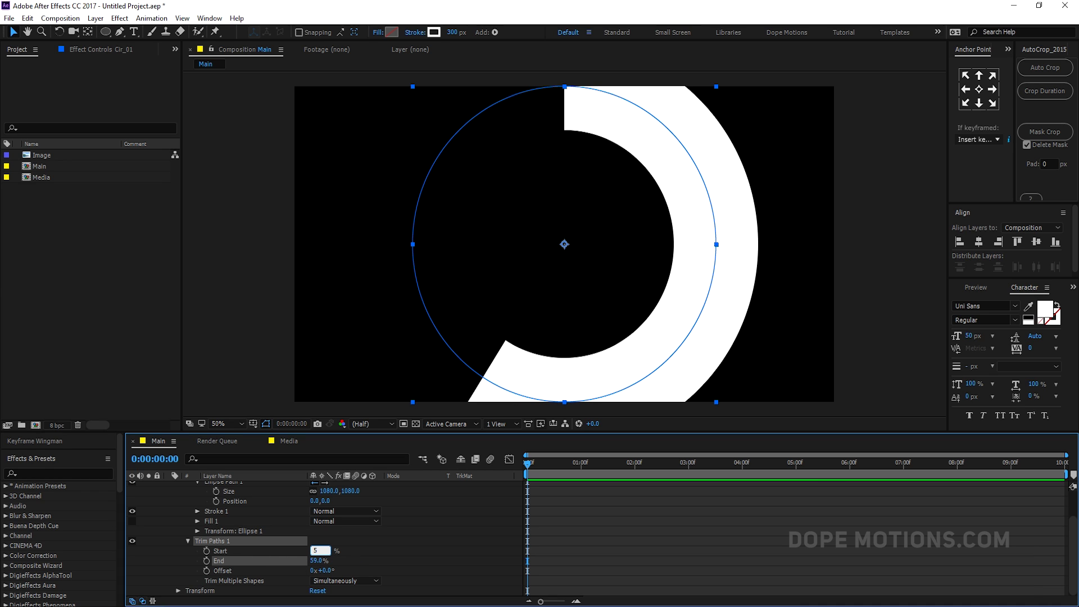
click(370, 558)
Try an End value of 0% in the Trim Paths of Cir_01.
drag(316, 562, 284, 562)
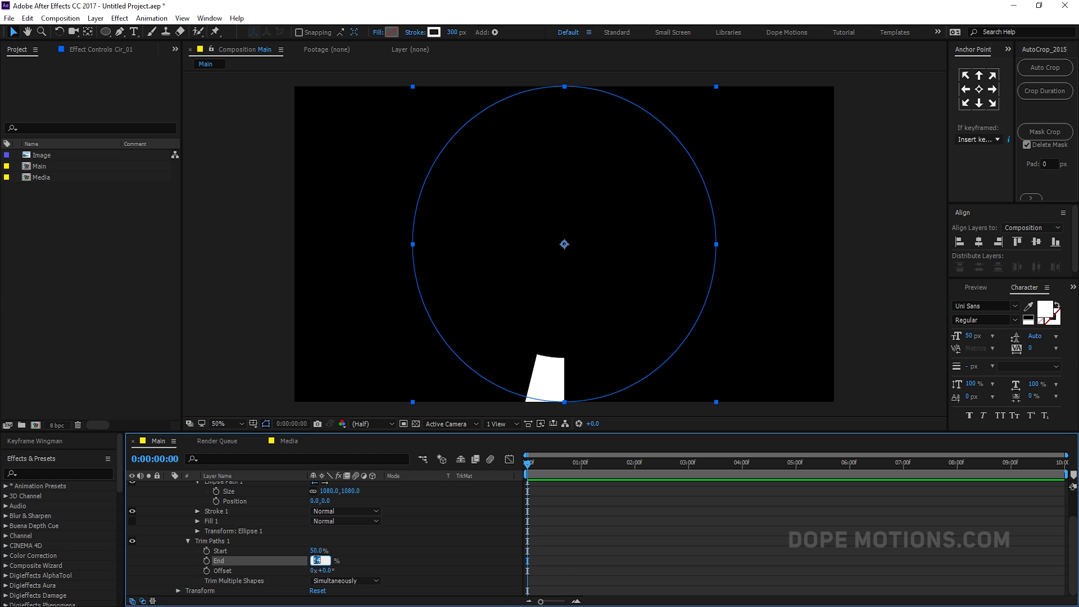
text(0)
key(Return)
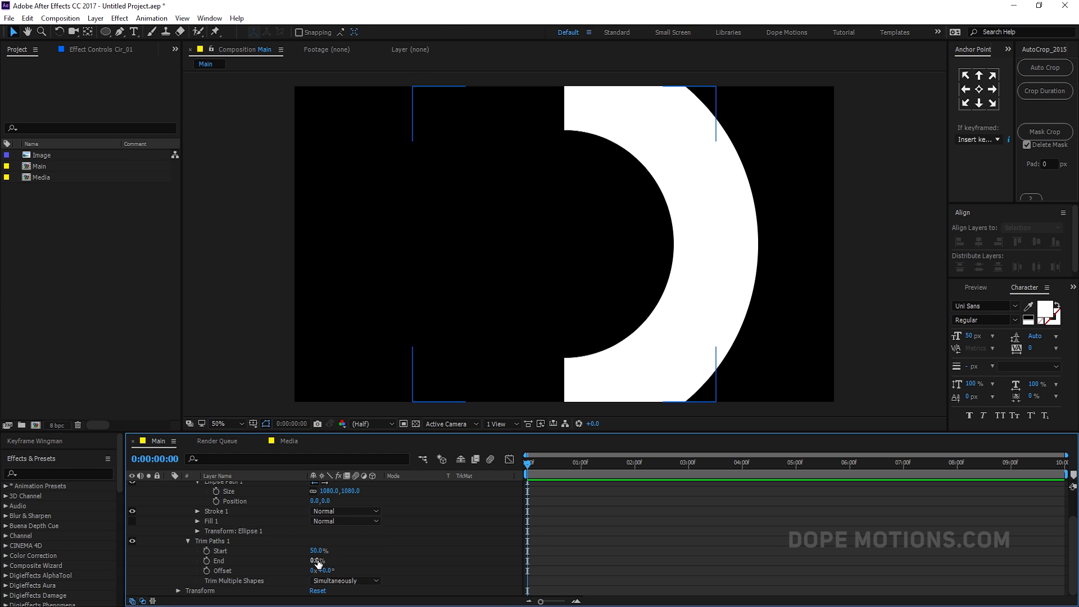
Set the Trim Paths End value of Cir_01 to 50%.
mouse_move(318, 562)
mouse_down()
mouse_move(344, 558)
mouse_move(328, 561)
mouse_up()
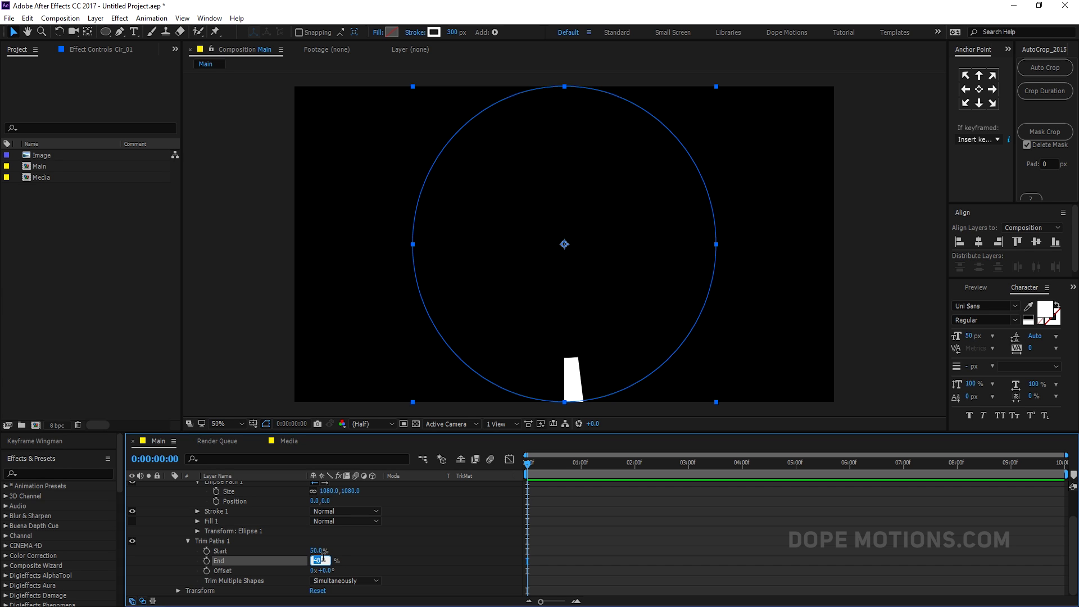
text(50)
key(Return)
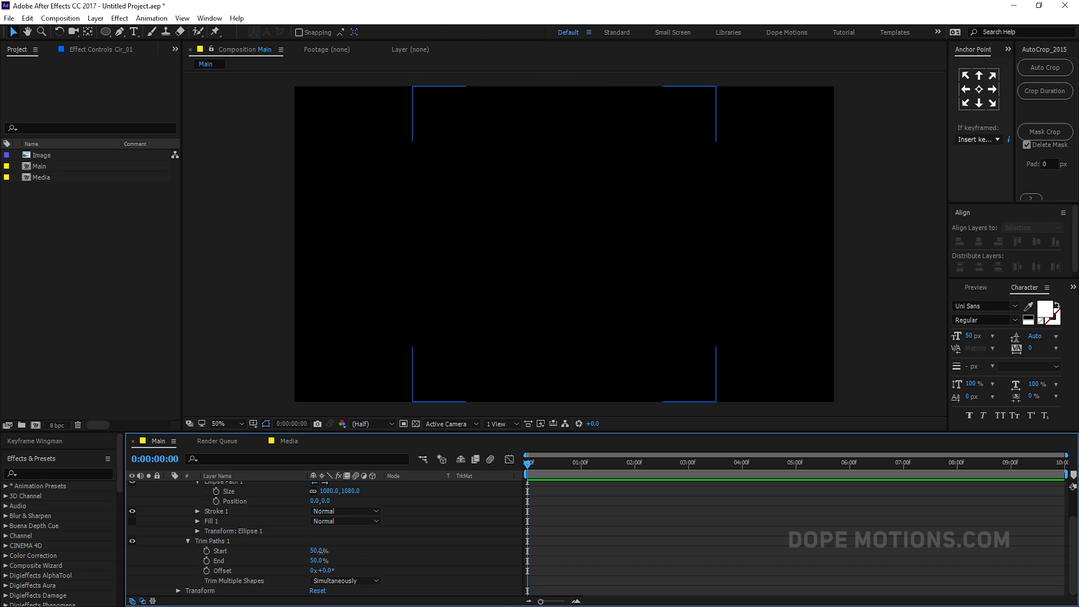
Try lower Start values, including 38% and 5%, in Cir_01's Trim Paths and return Start to 50%.
drag(320, 552, 289, 555)
mouse_move(308, 555)
mouse_down()
mouse_move(318, 553)
mouse_move(283, 556)
mouse_move(314, 557)
mouse_up()
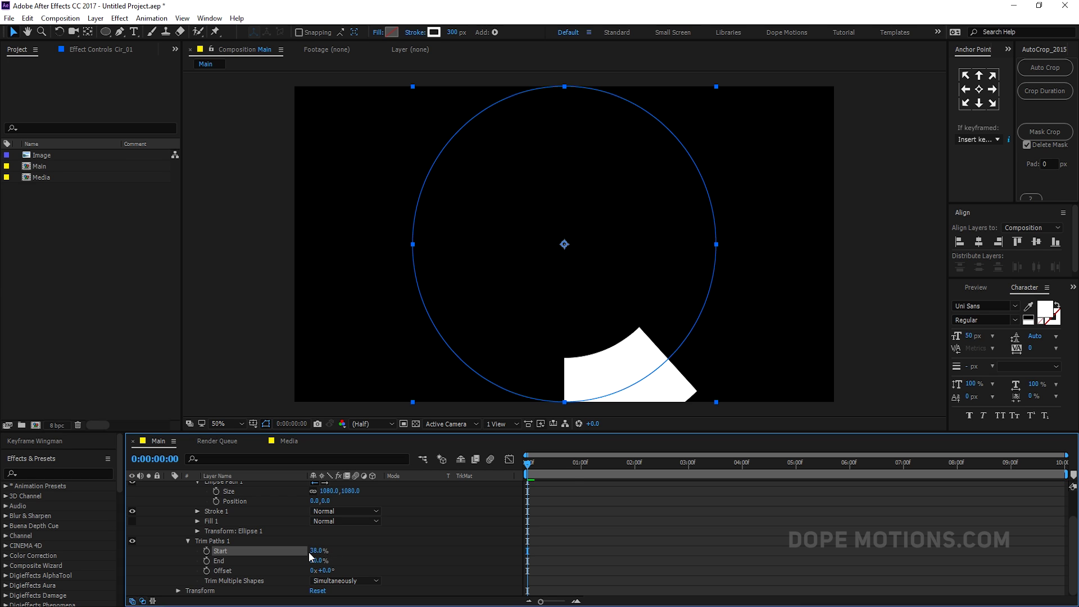
click(313, 551)
text(5)
key(Return)
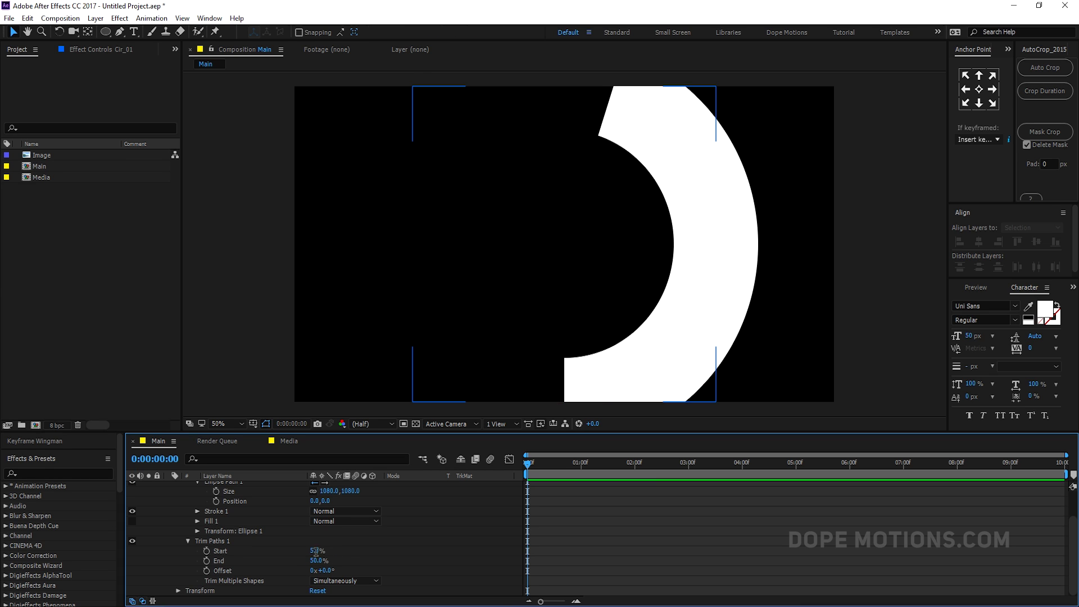
click(315, 551)
text(0)
key(Return)
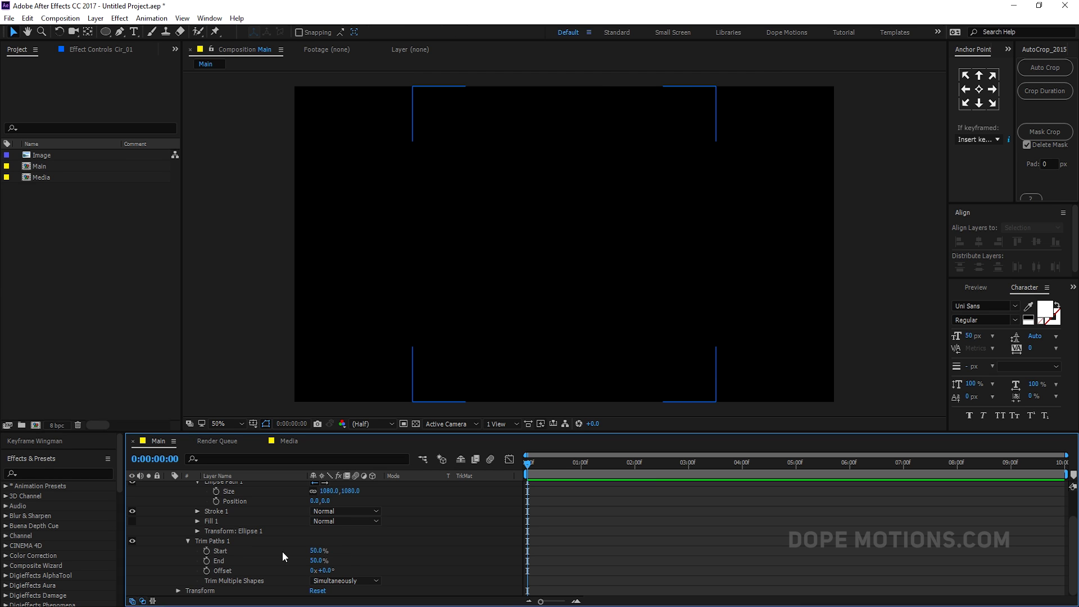
Animate the Trim Paths Start of Cir_01 from a 50% keyframe at 0:00:00:00 to 0% at 0:00:01:00.
click(207, 551)
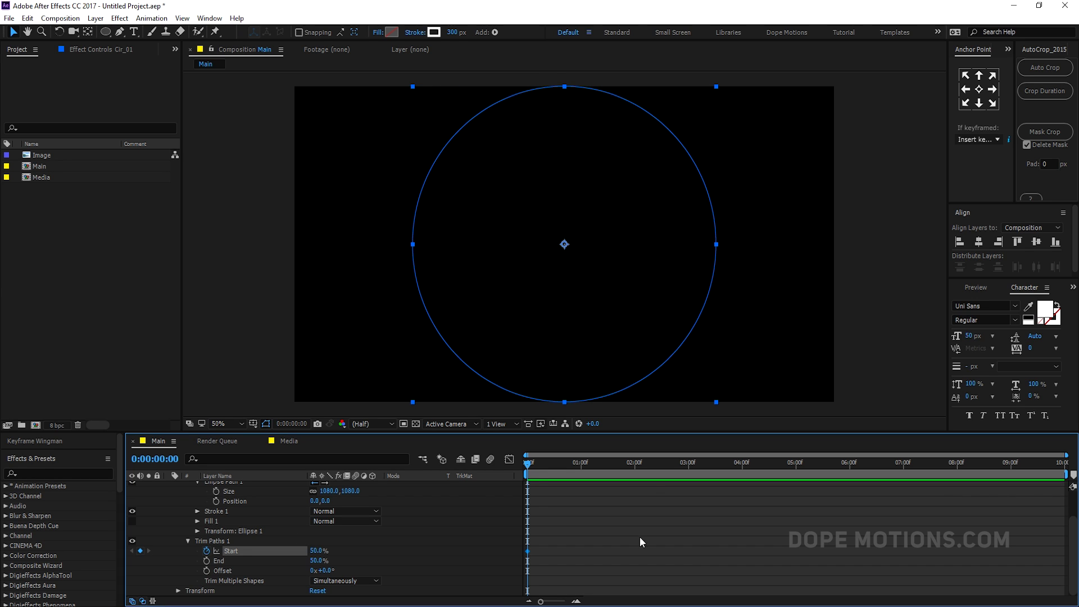
key(equal)
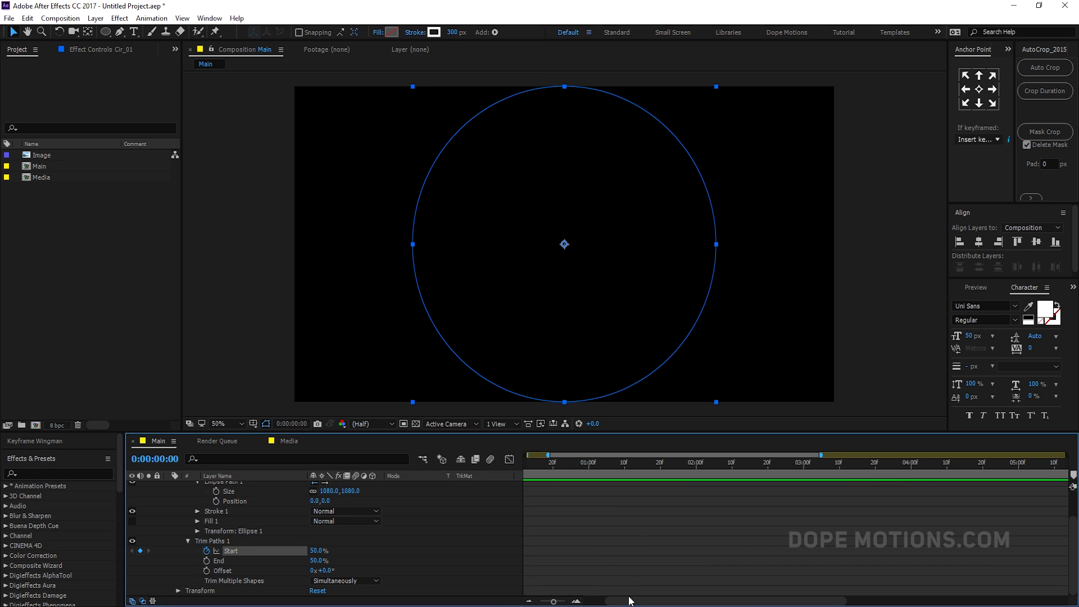
drag(632, 472, 634, 470)
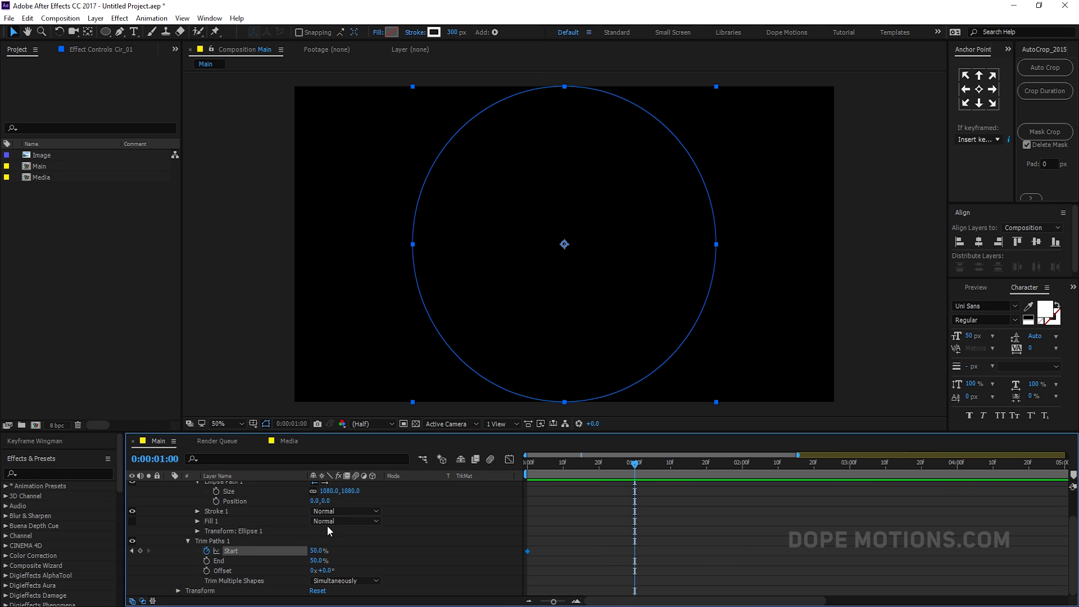
click(317, 550)
text(0)
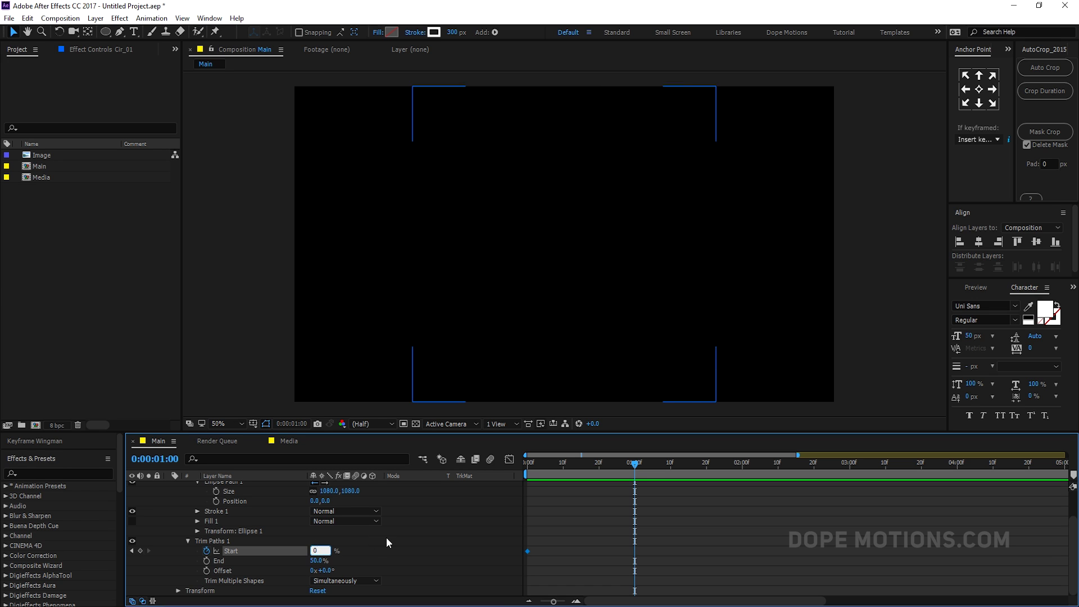
key(Return)
Apply Easy Ease to both Start keyframes of Cir_01 and collapse the layer's properties.
drag(612, 462, 635, 497)
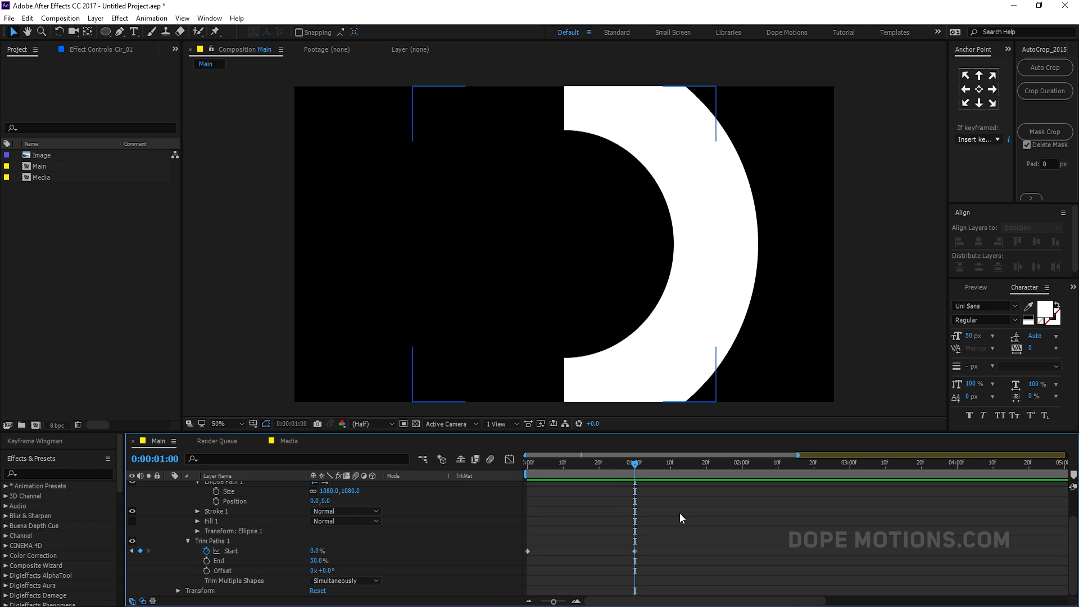
drag(660, 538, 503, 575)
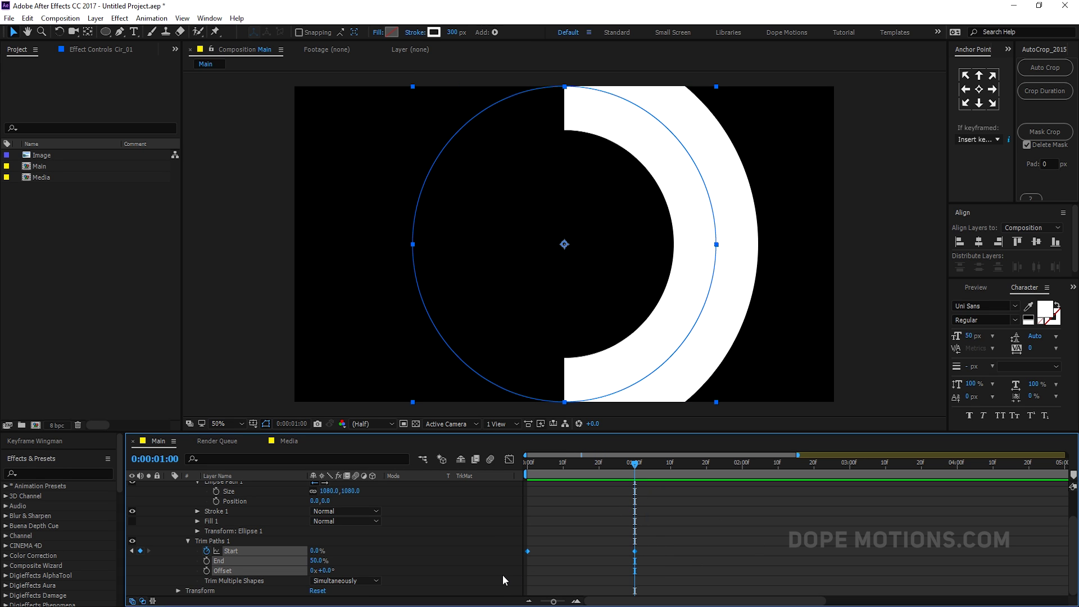
key(F9)
scroll(178, 505, up, 2)
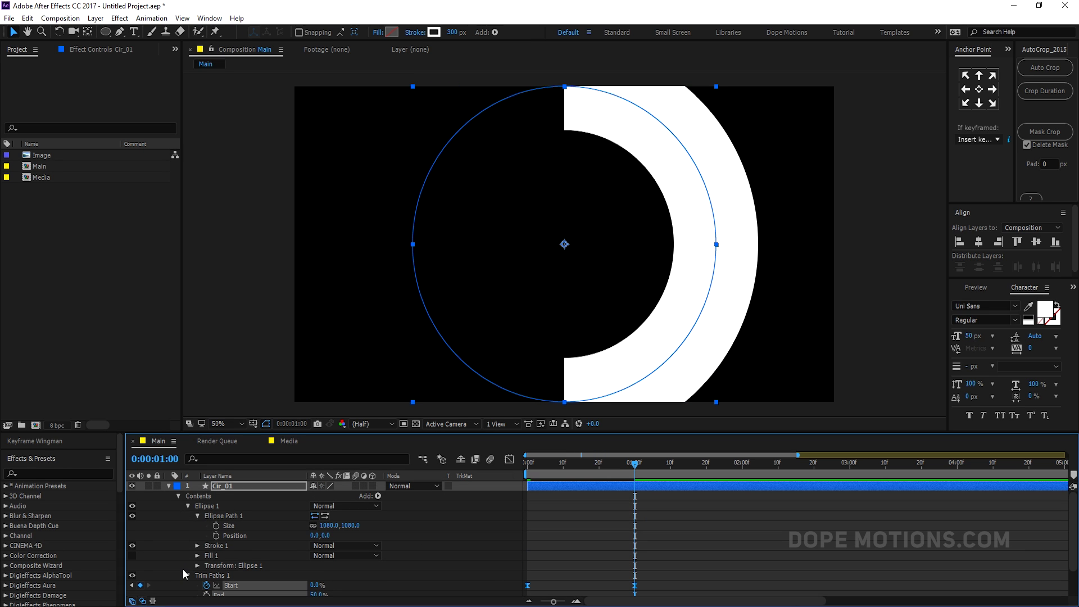
click(168, 487)
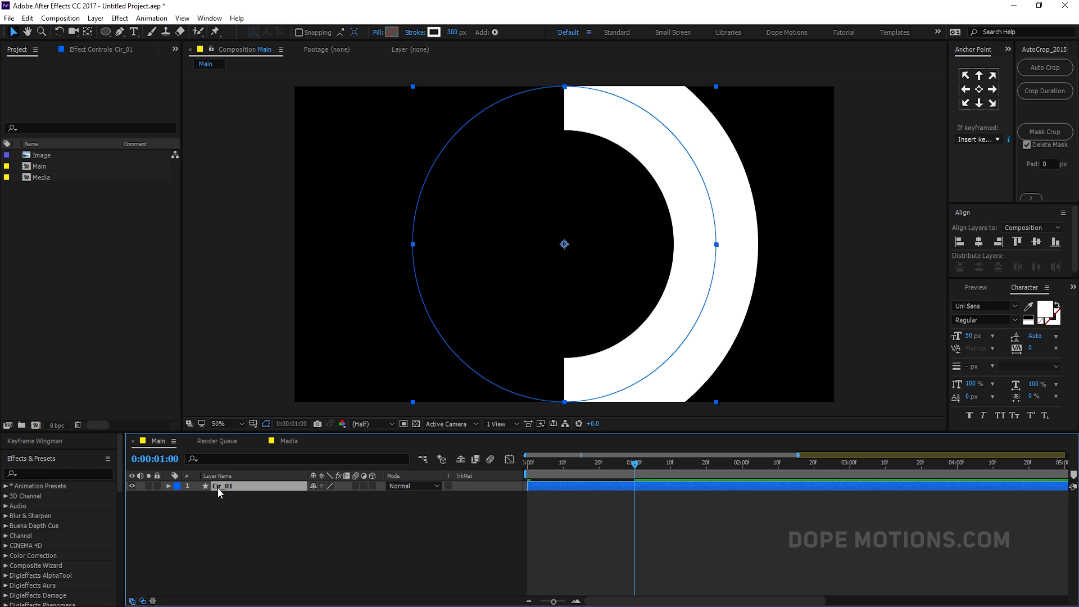
Move Cir_01 horizontally past the frame's left edge so only the outer part of its arc stays inside, and scrub the reveal.
drag(645, 263, 249, 277)
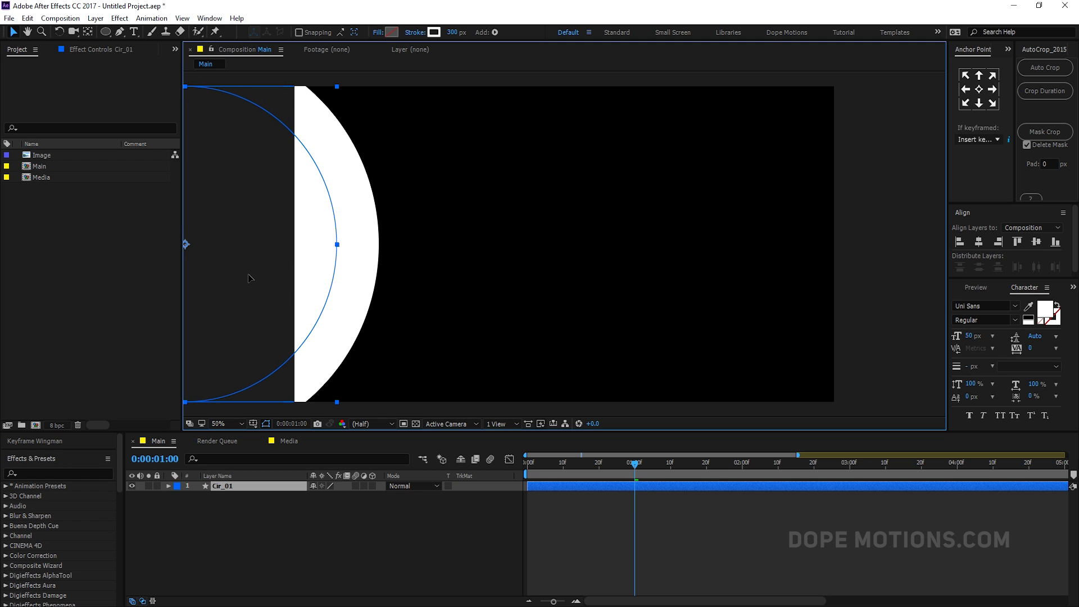
click(350, 563)
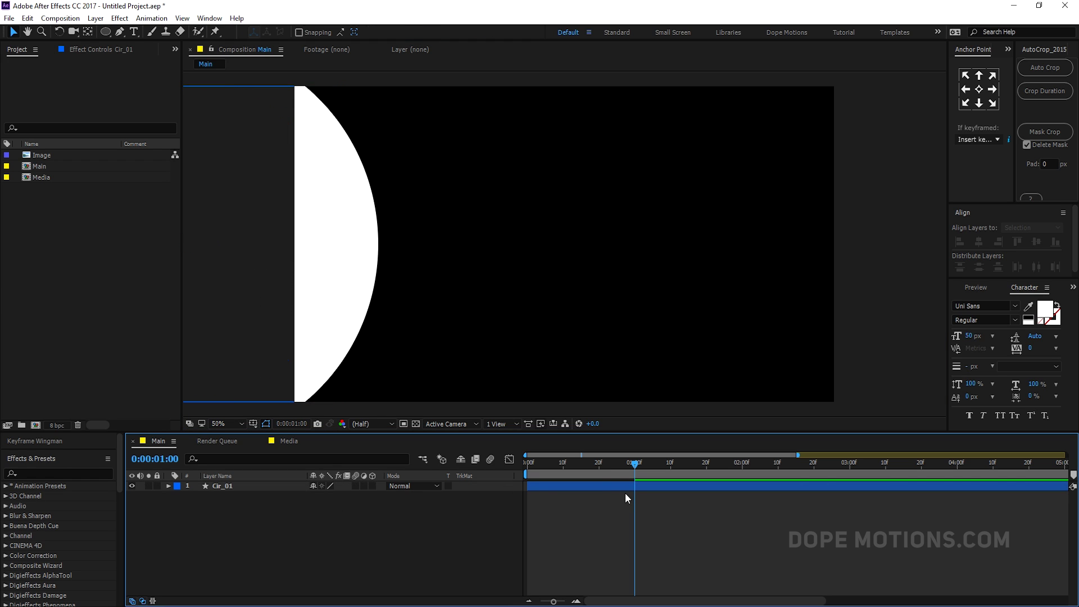
drag(592, 462, 616, 450)
Duplicate Cir_01, giving the copy a red label, and move the copy to about the centre of the frame.
click(252, 490)
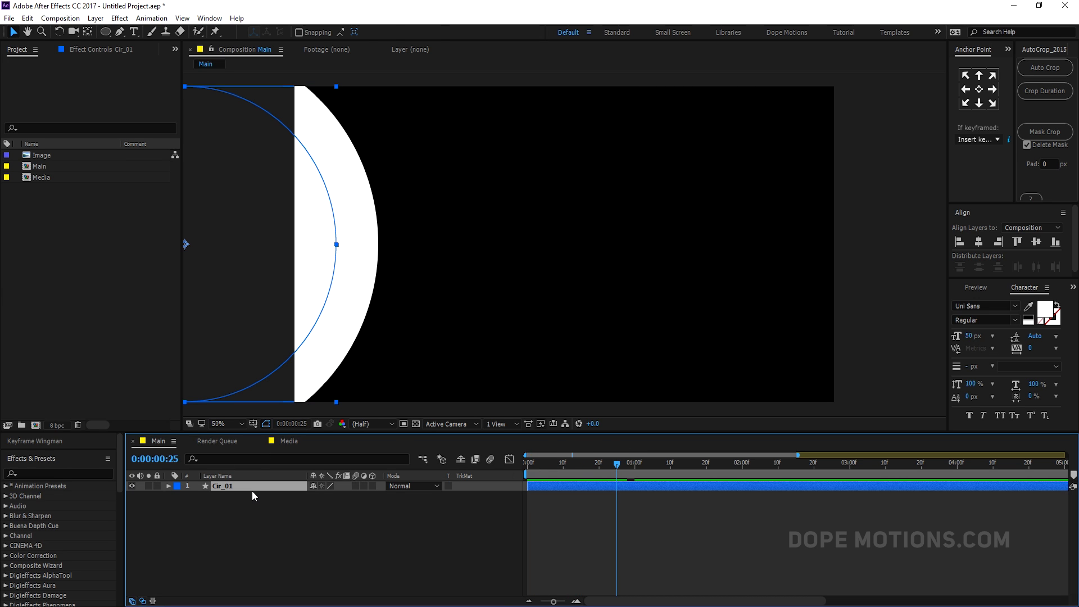
key(ctrl+d)
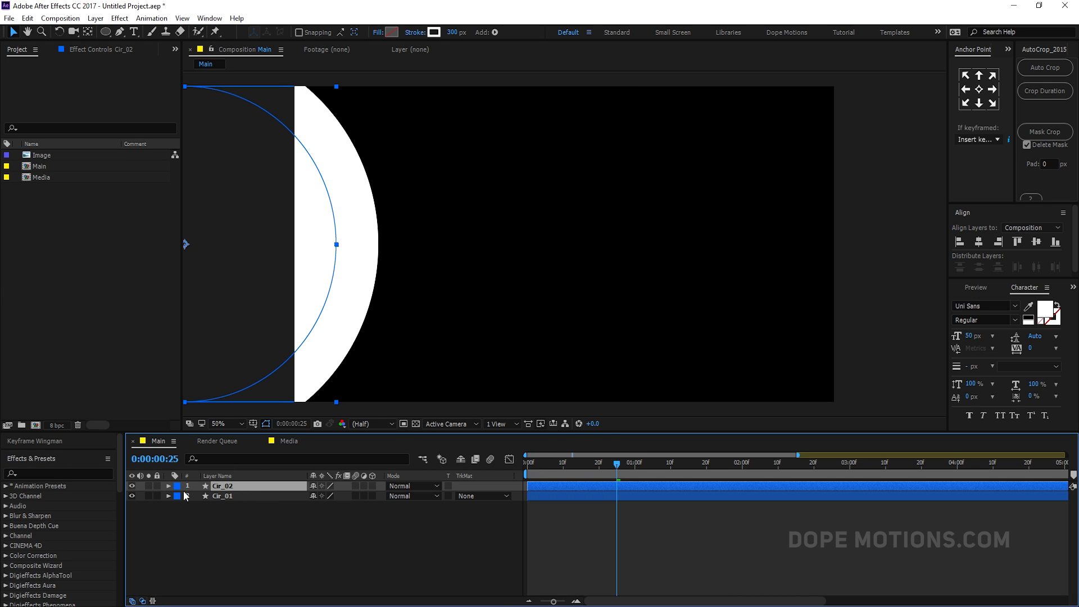
click(177, 491)
click(214, 290)
drag(254, 248, 619, 246)
mouse_move(601, 466)
mouse_down()
mouse_move(549, 462)
mouse_move(607, 456)
mouse_up()
Flip Cir_02 horizontally by unlinking its Scale and setting it to -100, 100%, and scrub the animation.
click(234, 487)
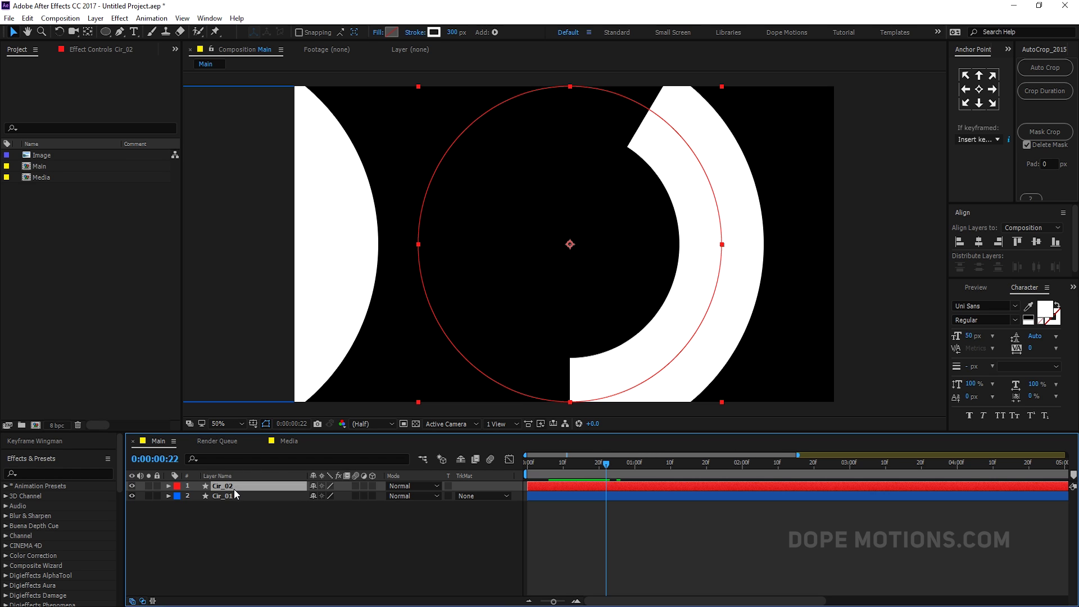
key(s)
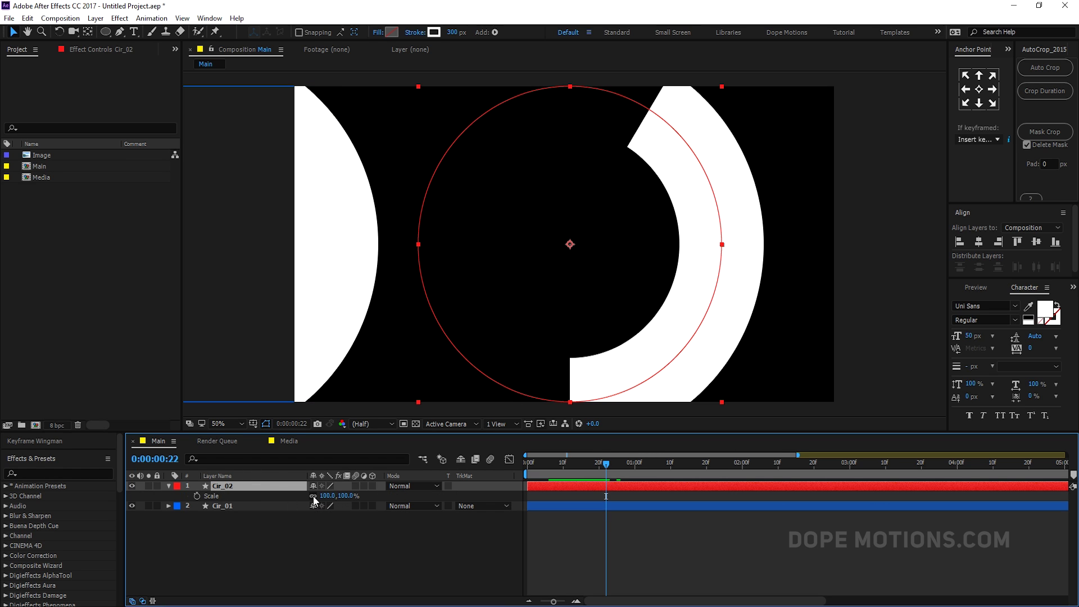
click(326, 496)
text(-100)
key(Return)
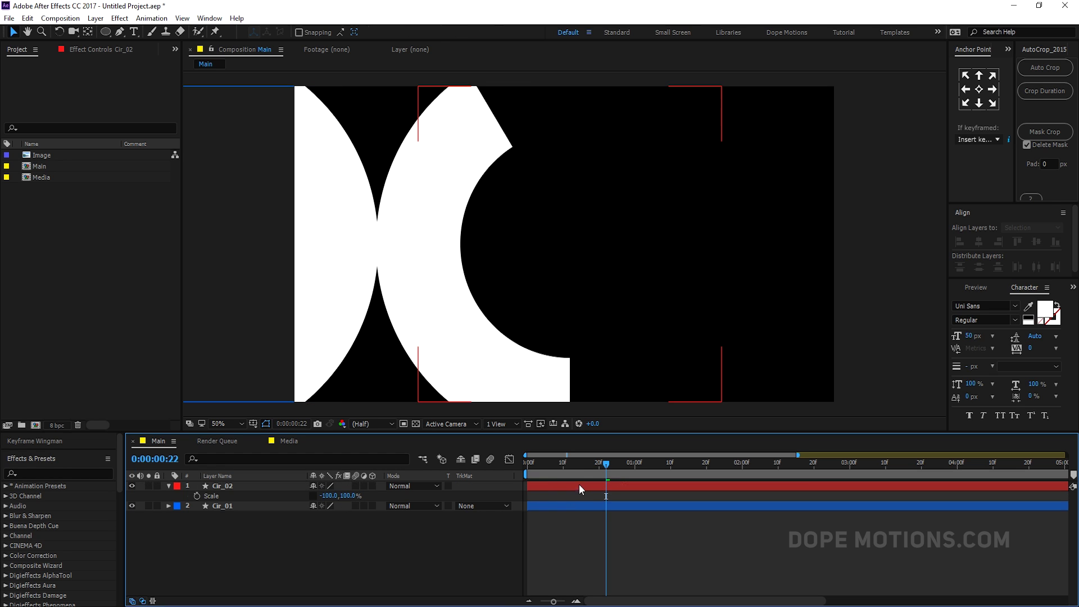
drag(573, 466, 622, 474)
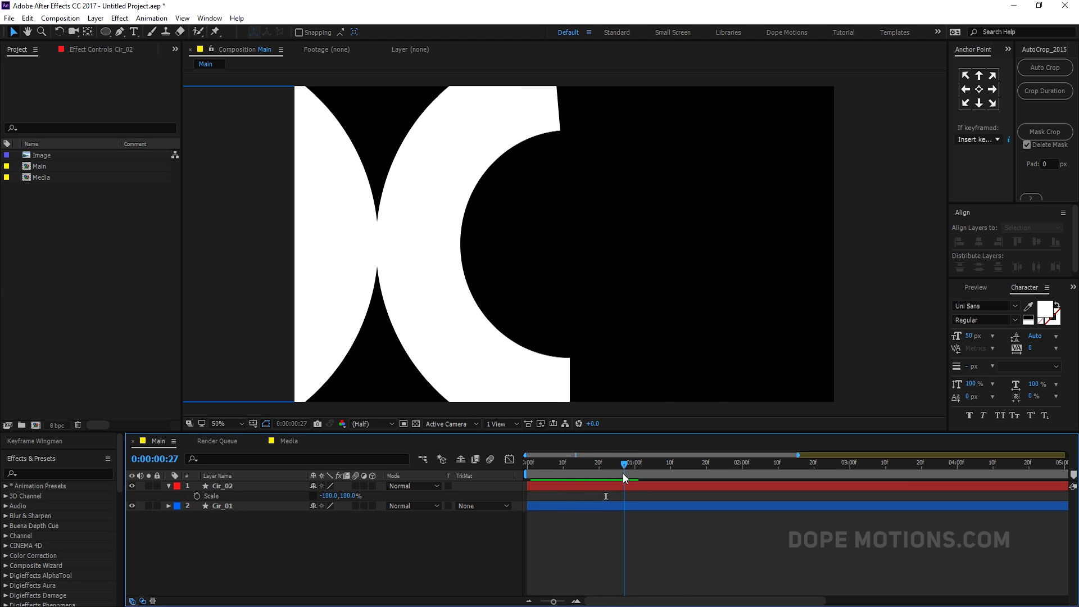
Set the Rotation of Cir_02 to 180° and scrub the timeline to check its reveal direction.
click(225, 486)
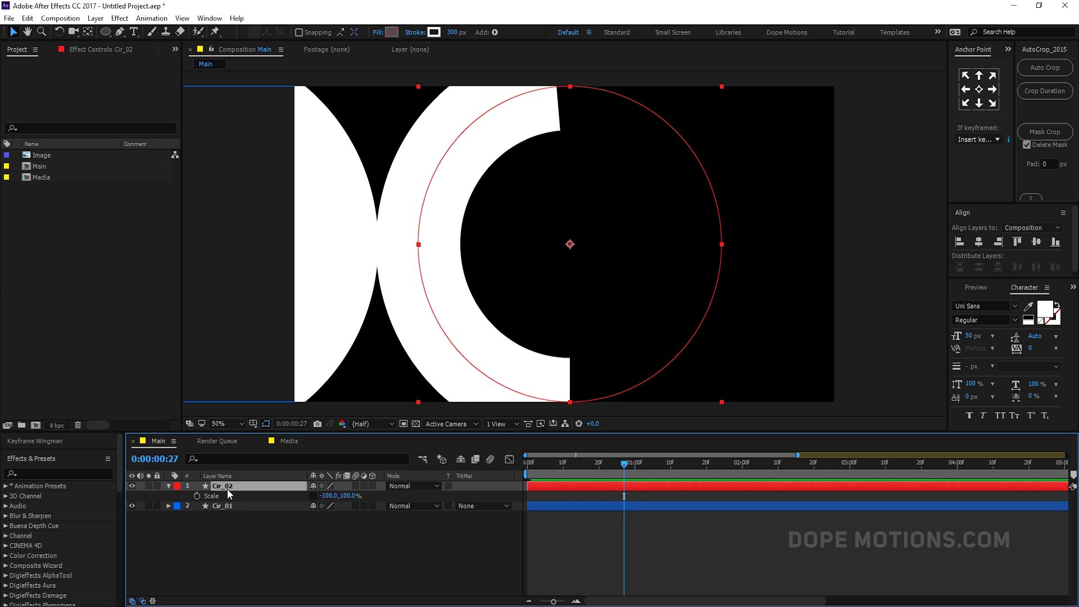
key(r)
drag(330, 499, 330, 502)
click(326, 496)
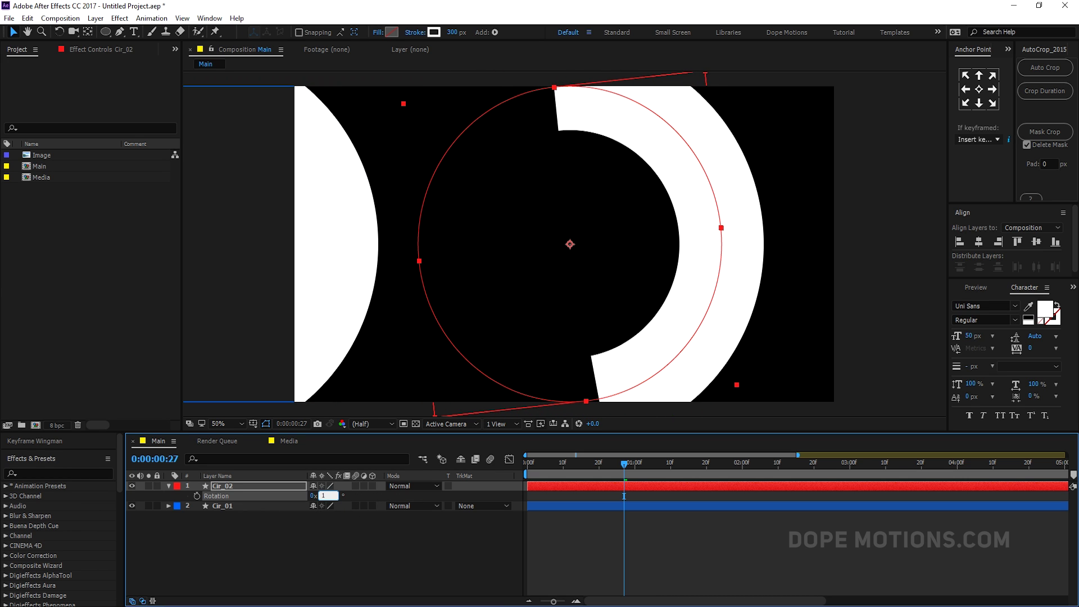
text(180)
click(336, 532)
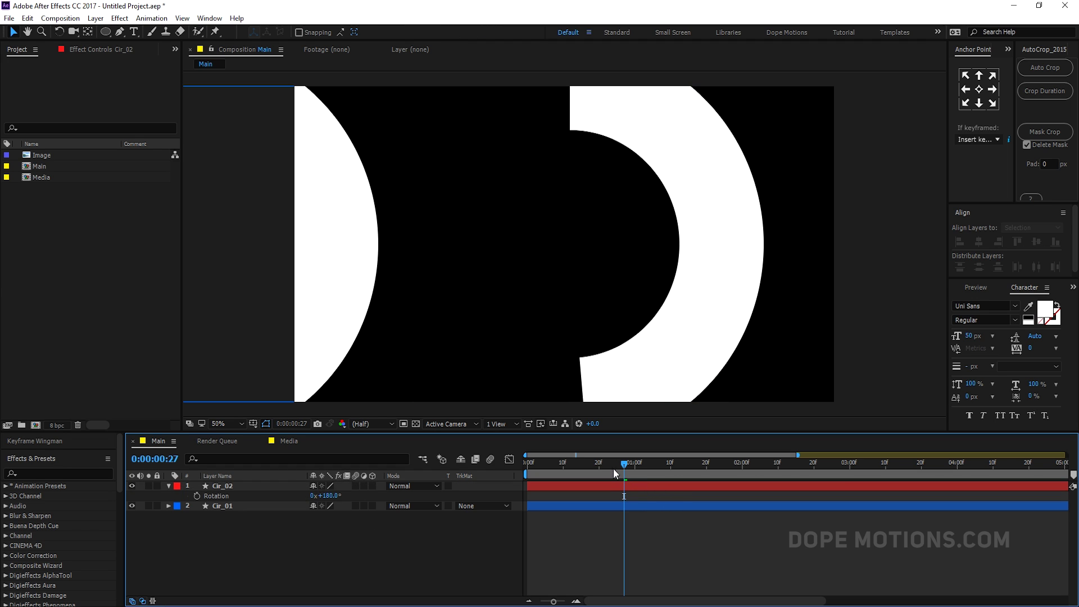
drag(612, 467, 648, 490)
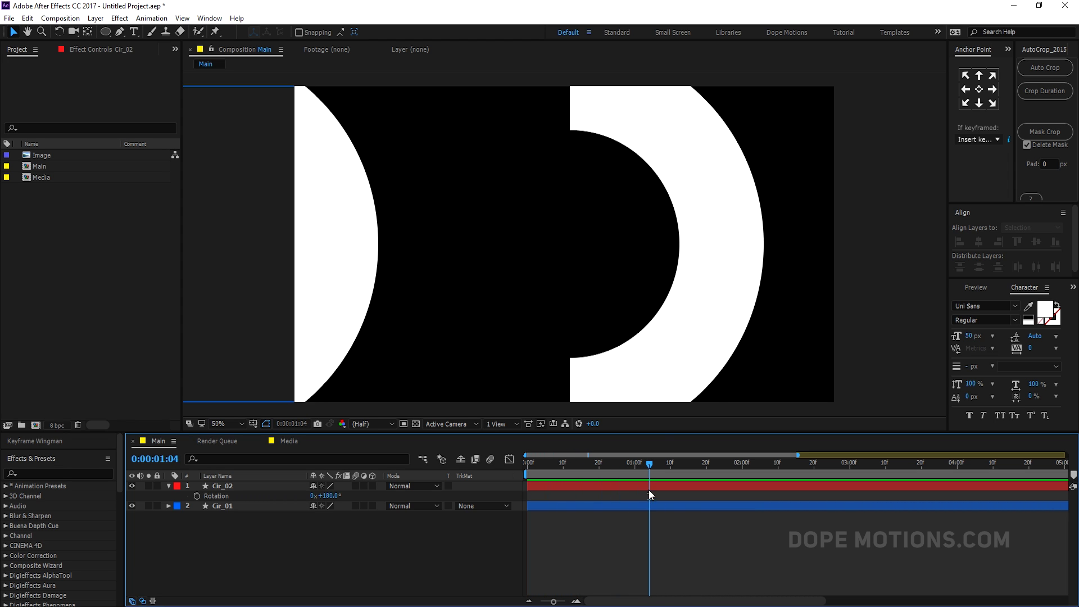
Move Cir_02 left so its arc sits just to the right of Cir_01's arc.
click(711, 324)
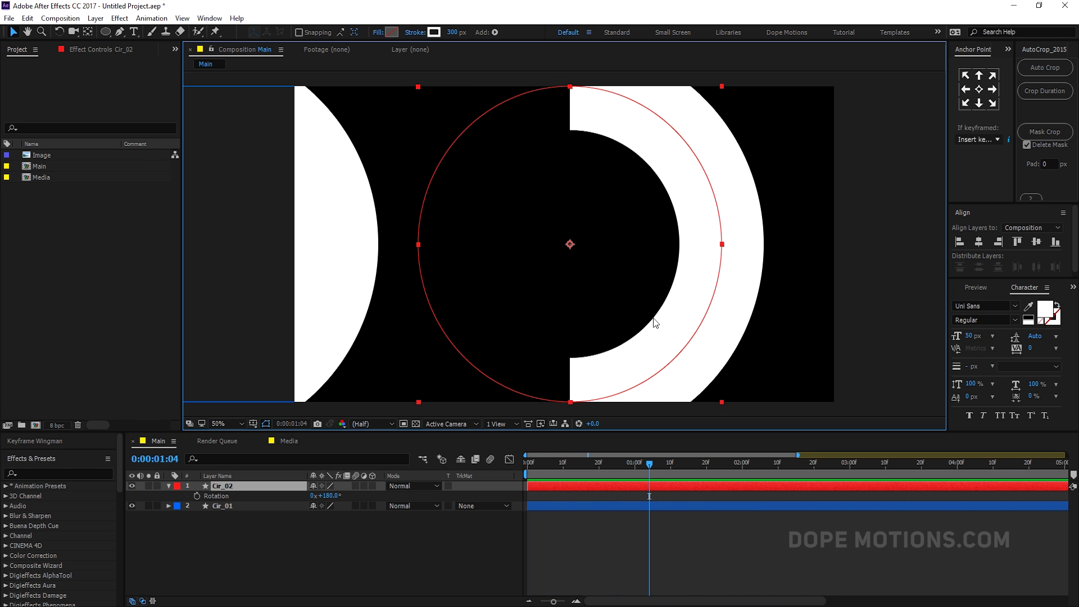
drag(633, 323, 354, 335)
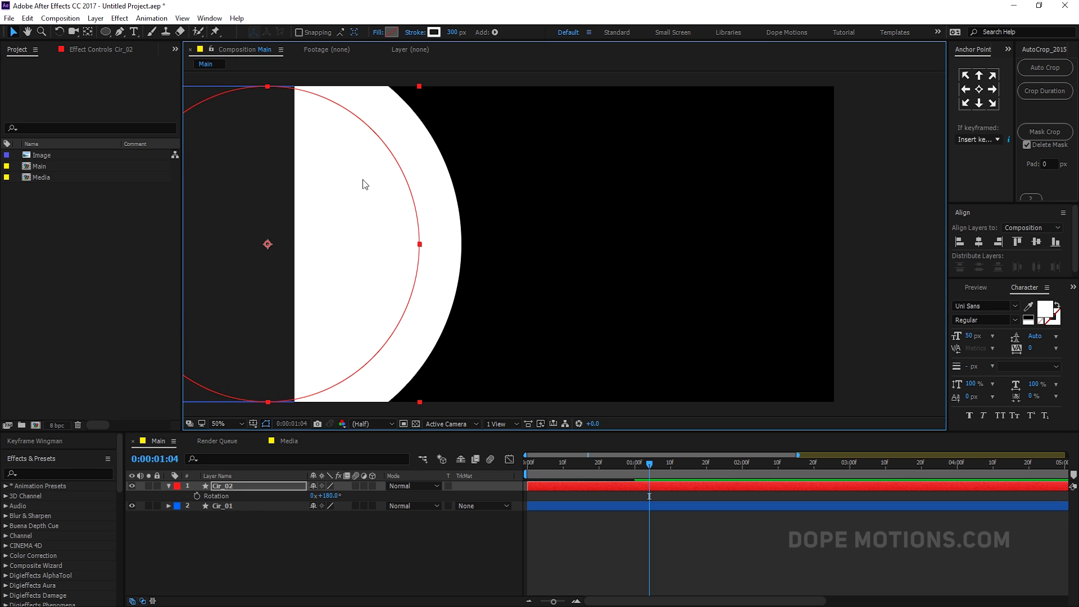
drag(390, 257, 438, 277)
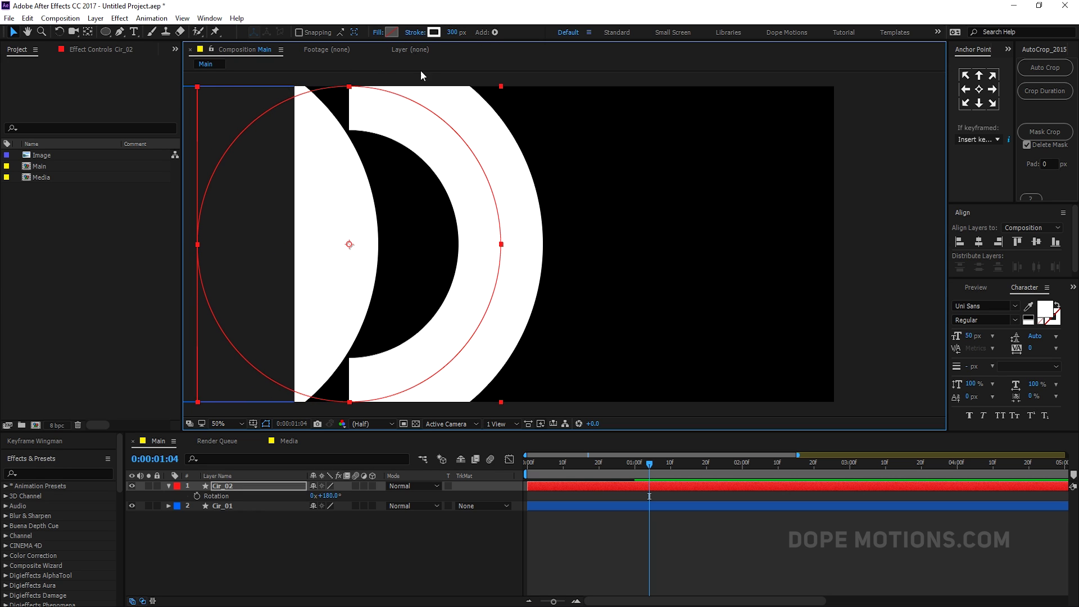
Set the stroke width of Cir_02 to 150 px.
click(453, 32)
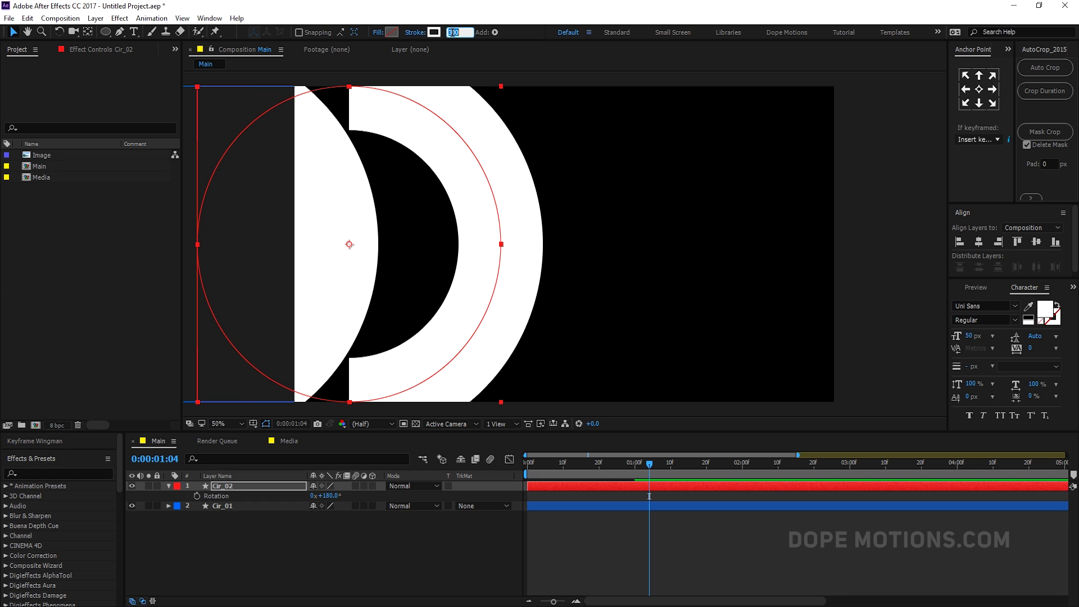
text(150)
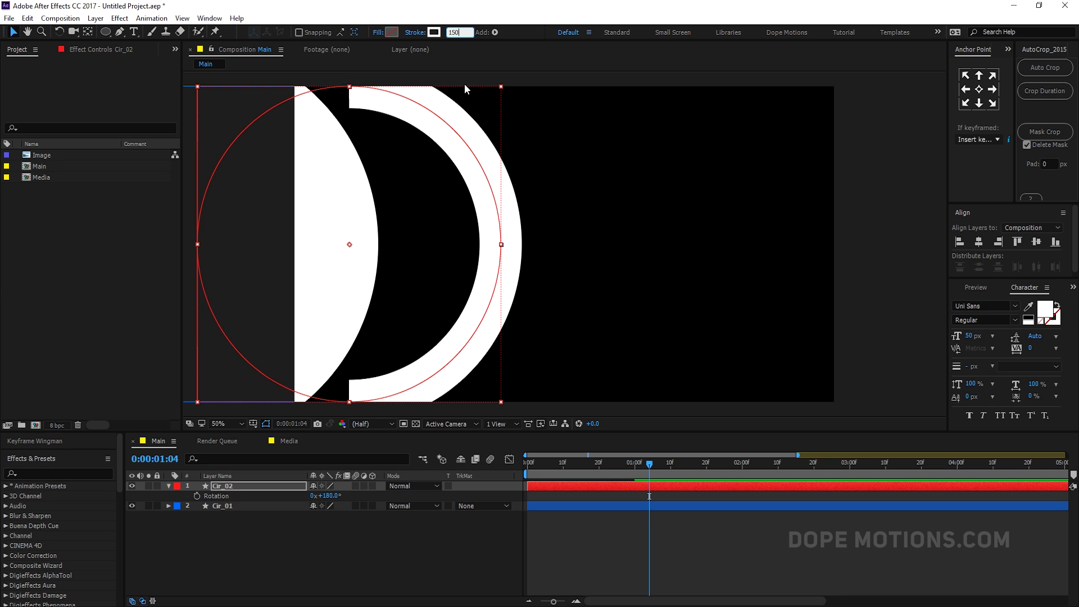
click(526, 203)
Move Cir_02 further left so its circle nearly coincides with that of Cir_01.
click(501, 237)
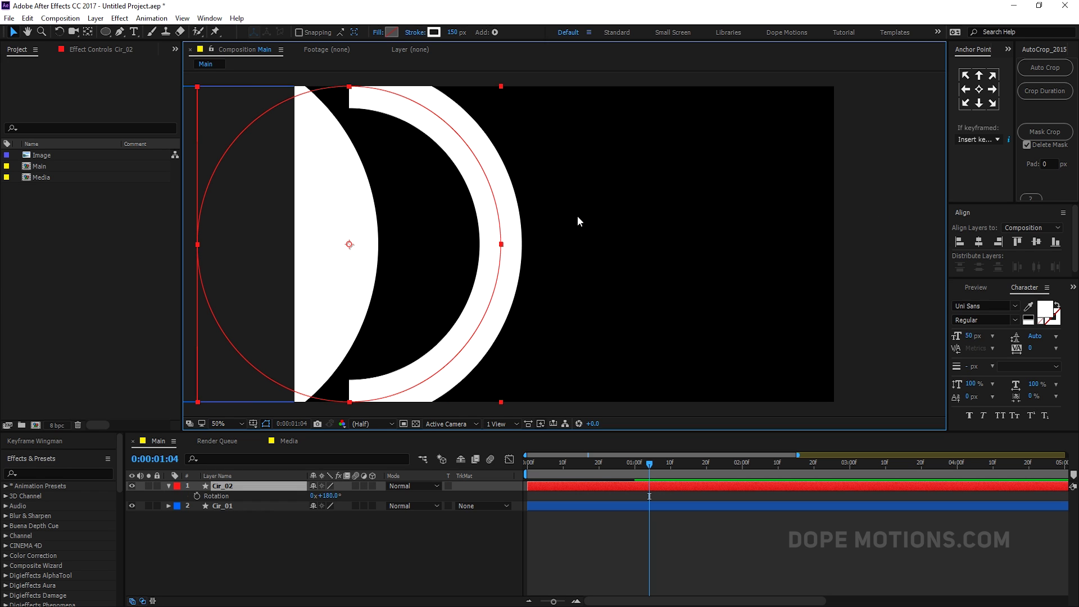
key(comma)
drag(524, 222, 448, 222)
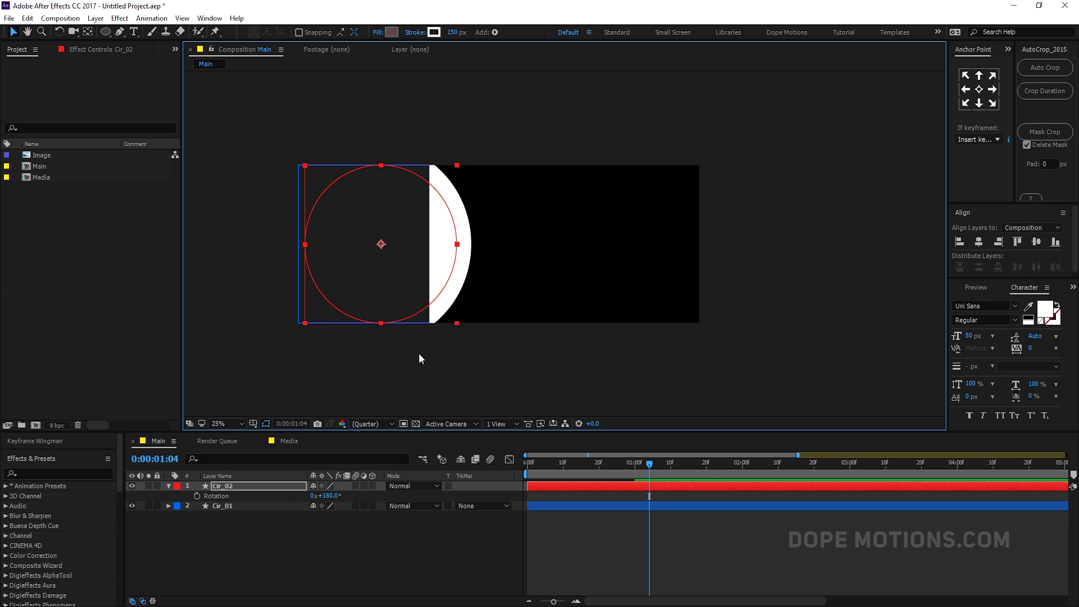
Reveal the modified properties of Cir_02 and enlarge its ellipse path size to 1530 x 1530 px.
click(234, 486)
key(u)
key(u)
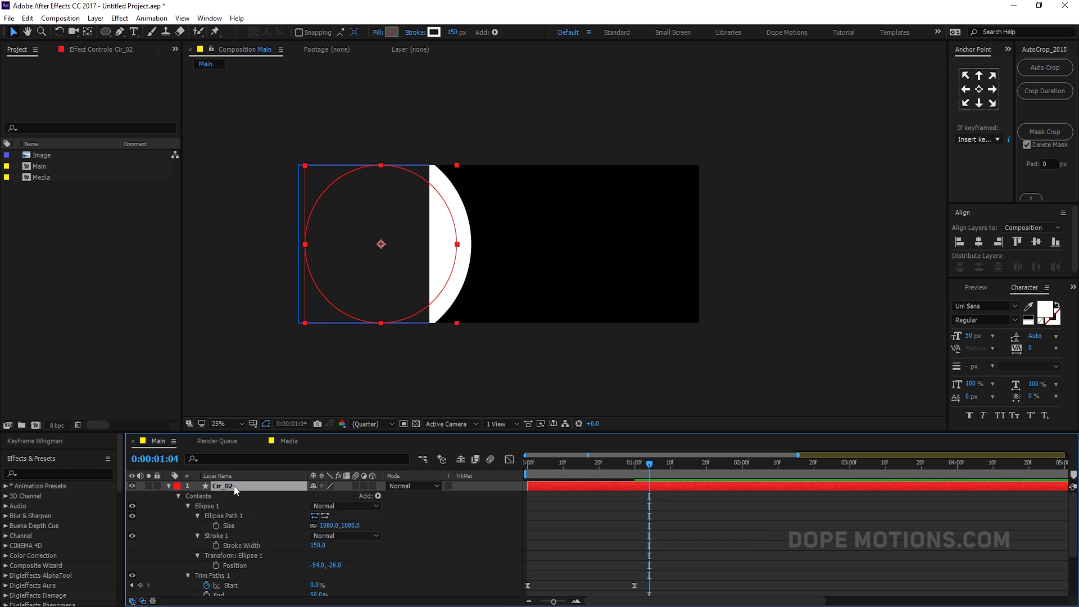
drag(349, 530, 596, 521)
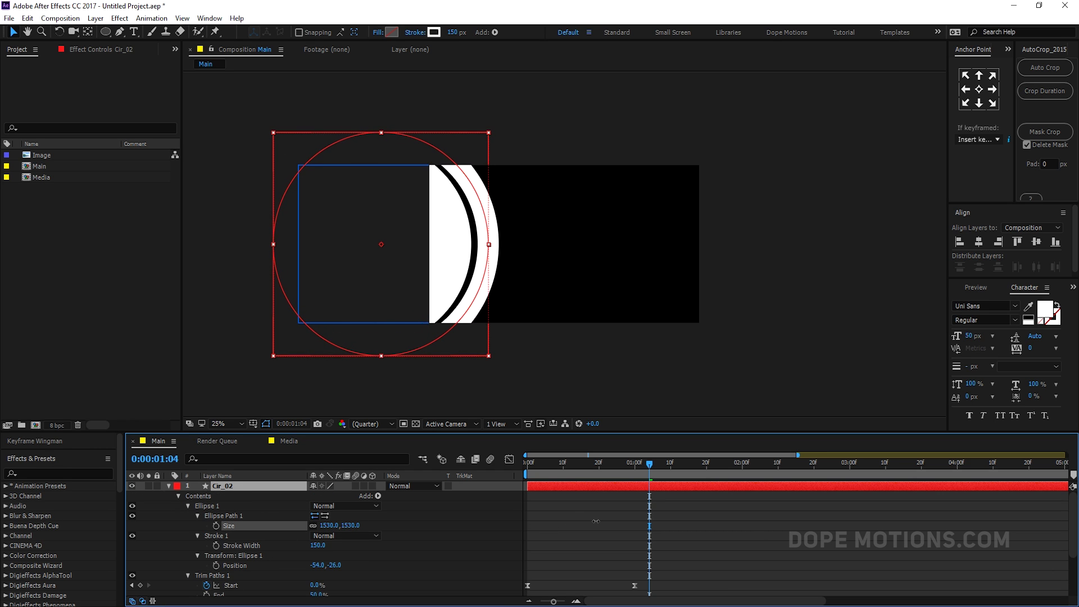
Nudge the Cir_02 ellipse left to position -82, -26 to narrow the gap to Cir_01's arc.
key(period)
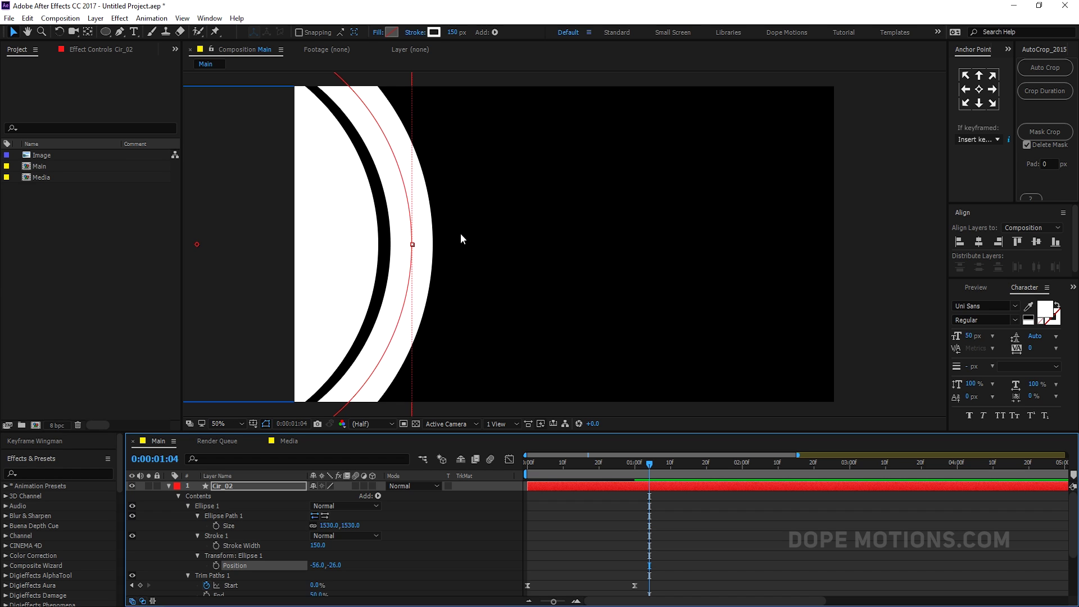
key(Left)
key(Left)
key(Left)
key(Left)
key(Left)
key(Left)
key(Left)
key(Left)
key(Left)
key(Left)
key(Left)
key(Left)
key(Left)
key(Left)
key(Left)
key(Left)
key(Left)
key(Left)
key(Left)
key(Left)
key(Left)
key(Left)
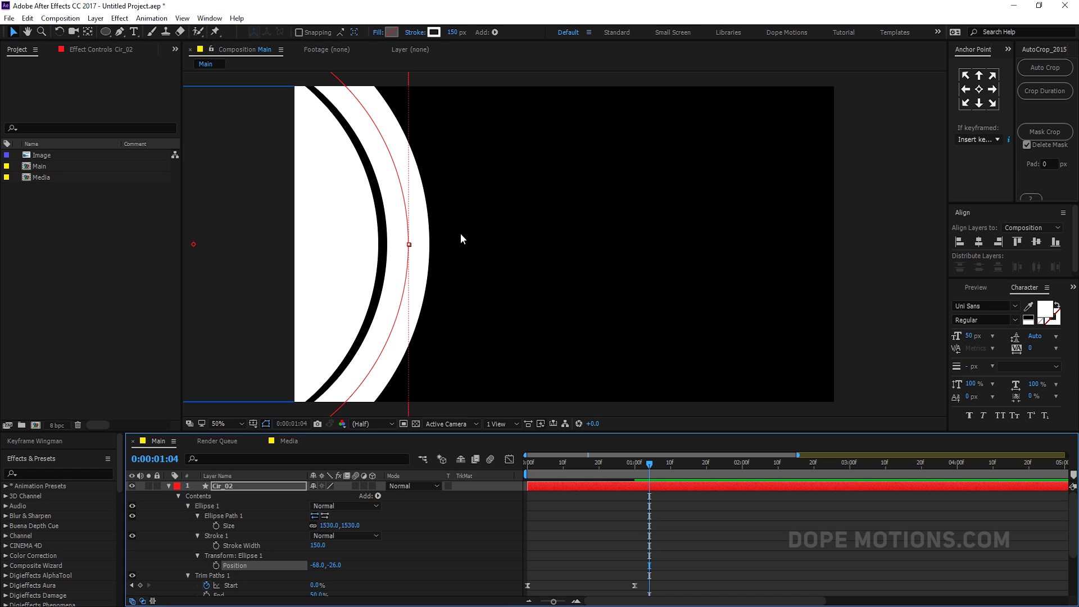
key(Left)
key(Left)
key(Left)
key(Left)
key(Left)
key(Left)
key(Left)
key(Left)
key(Left)
key(Left)
key(Left)
key(Left)
key(Left)
key(Left)
key(Left)
key(Left)
key(Left)
key(Left)
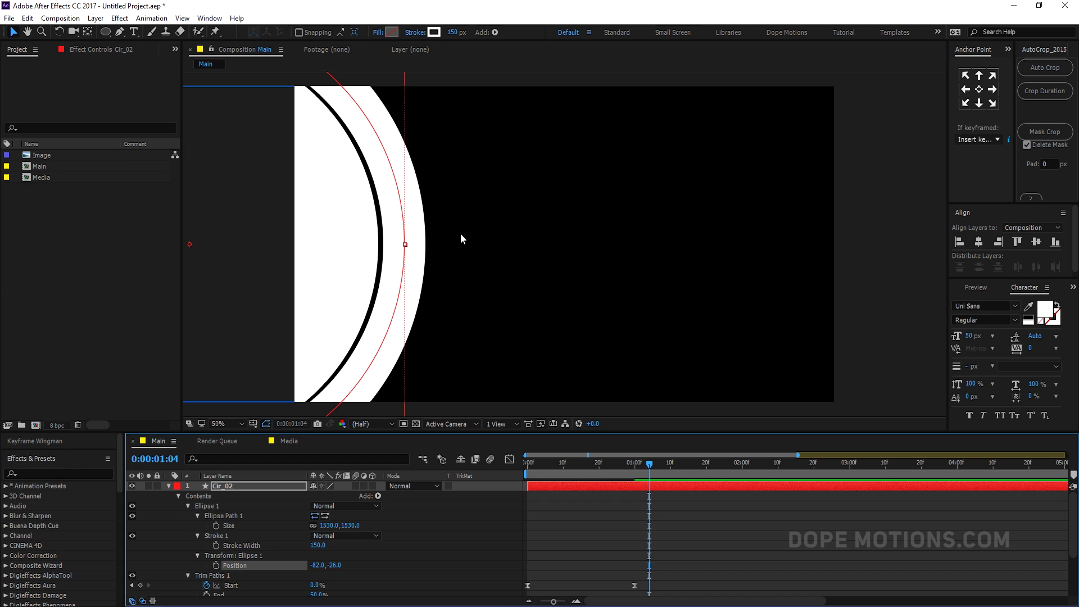
Nudge the Cir_02 ellipse further left to position -104, -26 to close the gap to Cir_01, and check the animation.
key(Left)
key(Left)
key(Left)
key(Left)
key(Left)
key(Left)
key(Left)
key(Left)
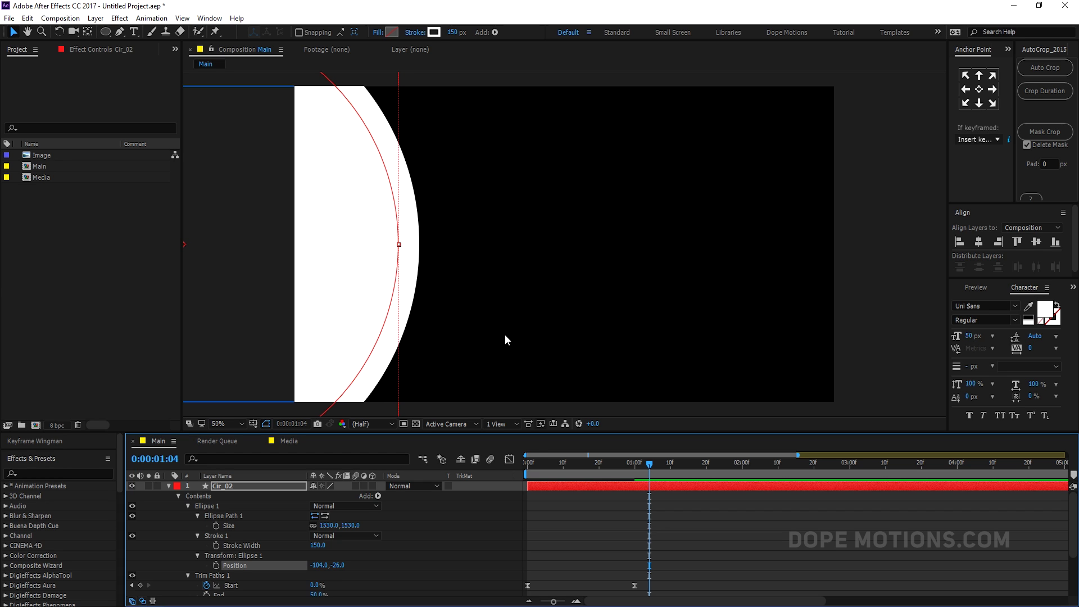
click(345, 514)
click(169, 485)
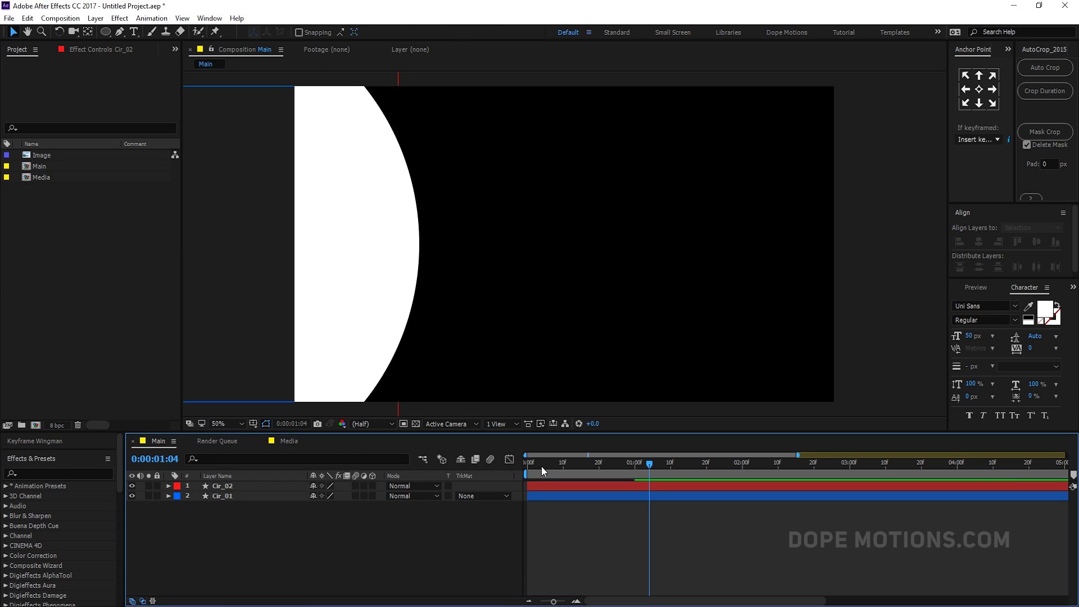
drag(541, 467, 615, 463)
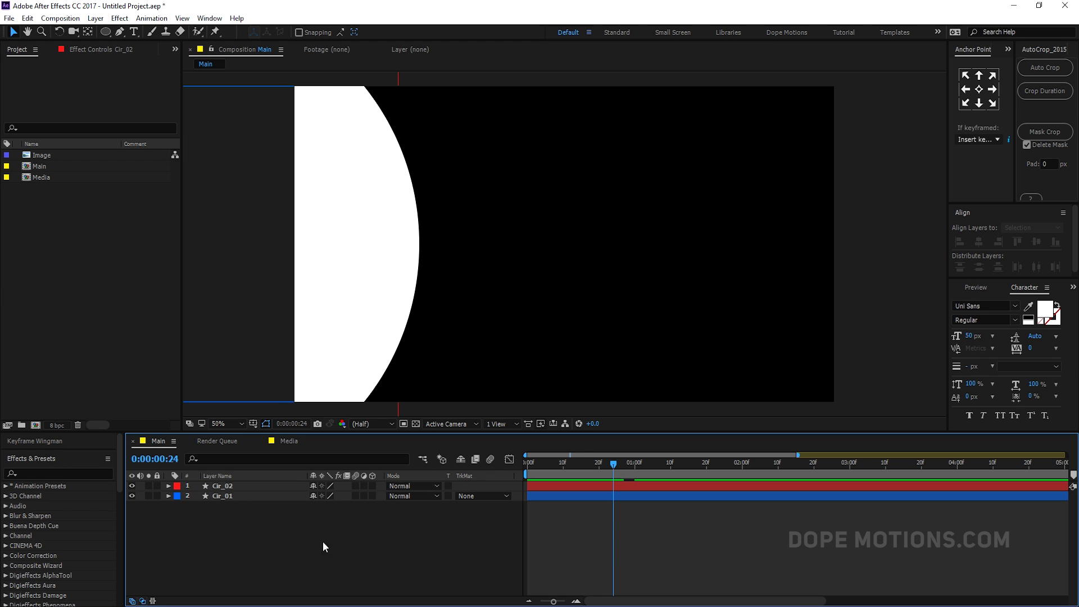
Duplicate the Cir_01 and Cir_02 layers together.
mouse_move(222, 511)
mouse_down()
mouse_move(231, 484)
mouse_move(219, 493)
mouse_up()
key(ctrl+d)
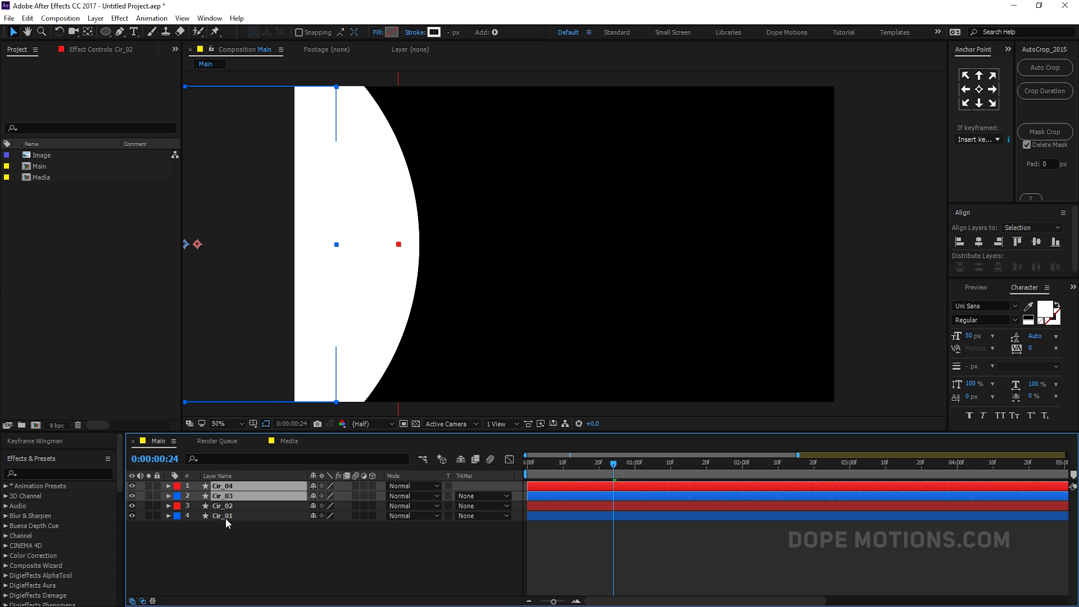
click(349, 552)
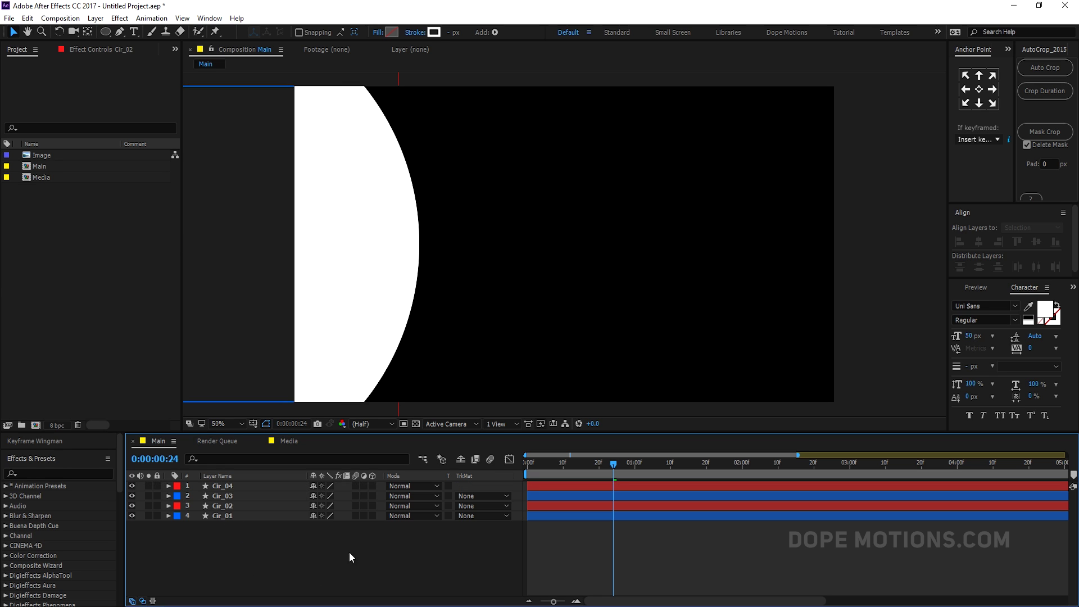
At frame 20, reveal the modified properties of Cir_03 and enlarge its ellipse path size to 2014 x 2014 px.
drag(547, 462, 599, 462)
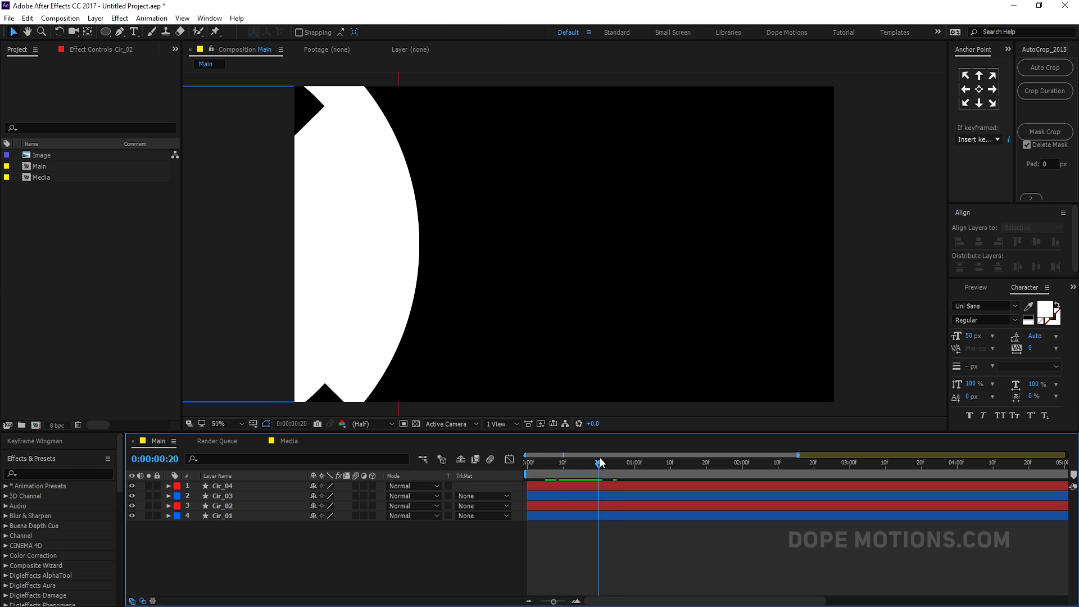
click(236, 497)
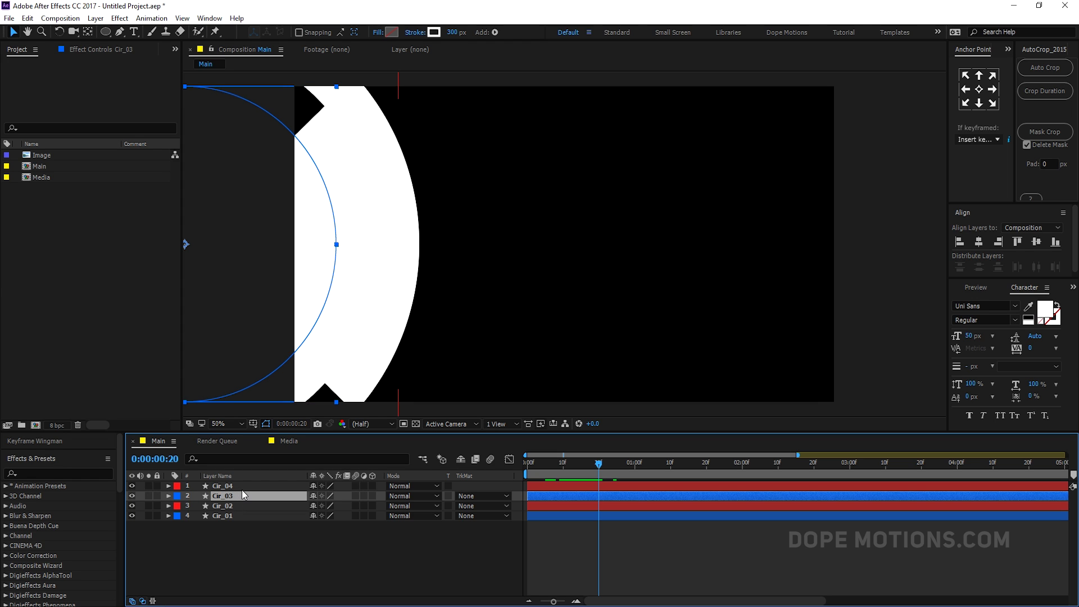
key(u)
key(u)
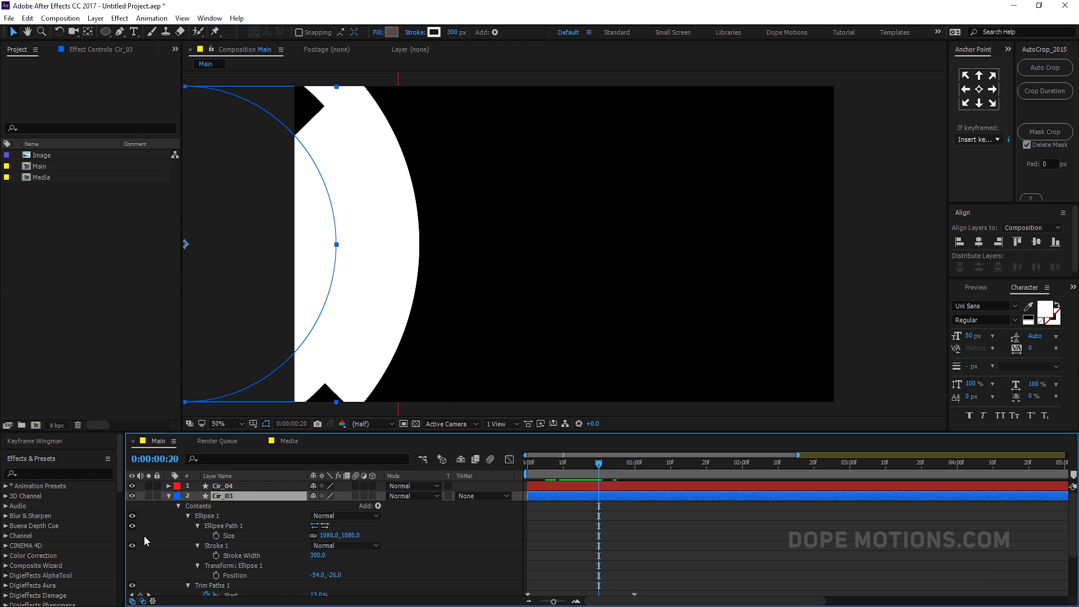
drag(349, 541, 891, 541)
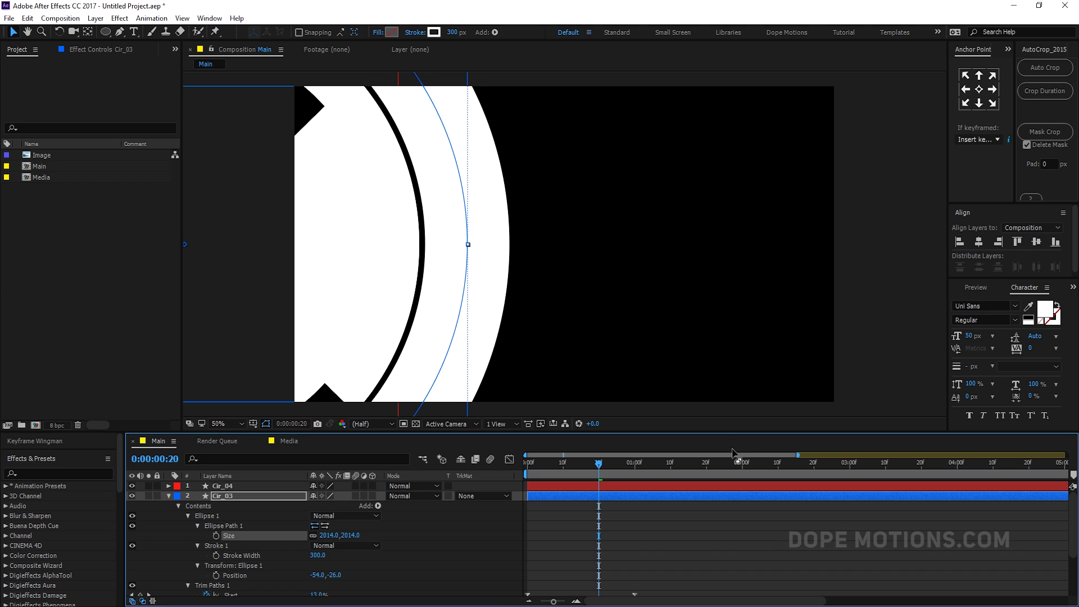
Set the stroke width of Cir_03 to 200 px and reduce its ellipse path size to 1871 x 1871 px.
click(452, 33)
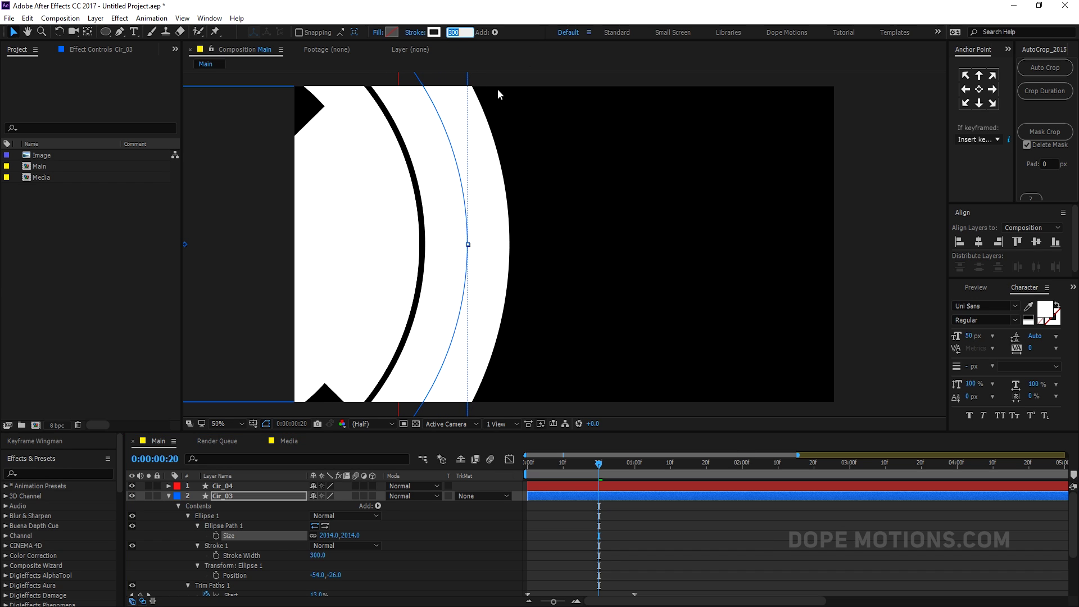
text(29)
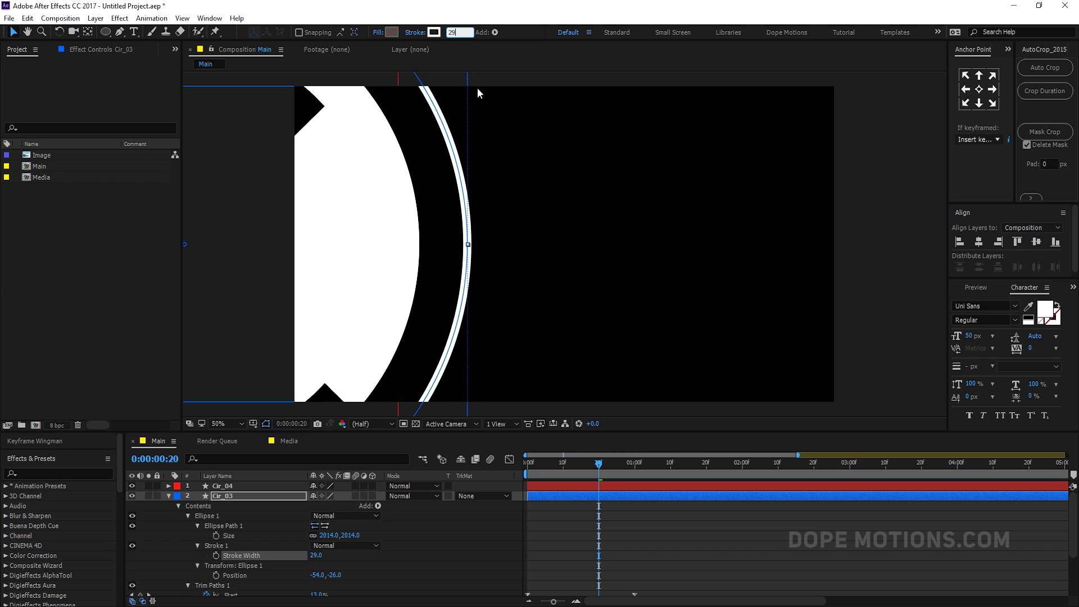
key(BackSpace)
text(00)
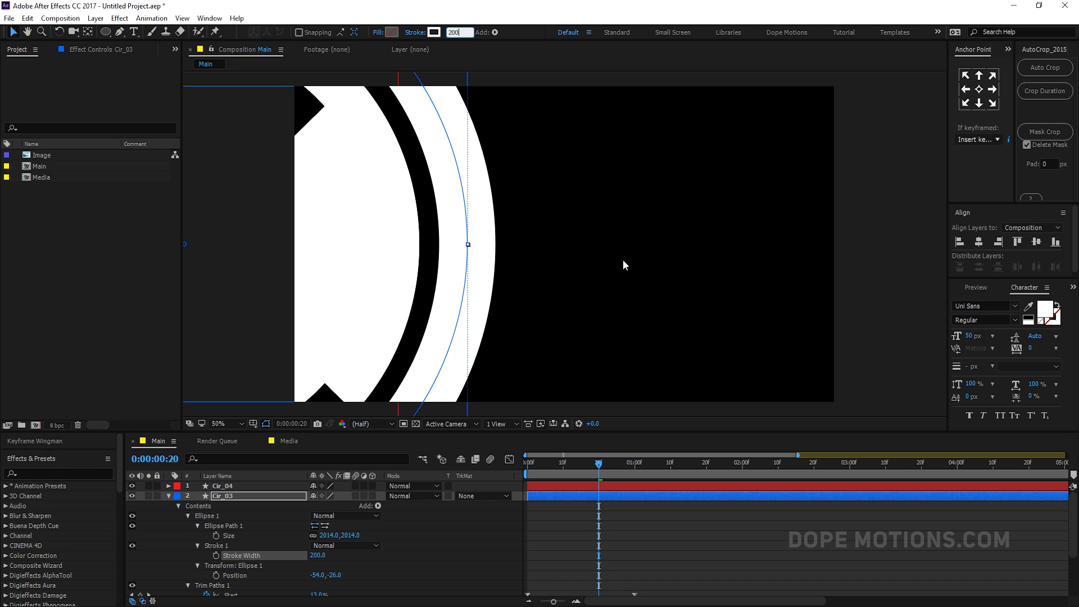
drag(352, 536, 284, 543)
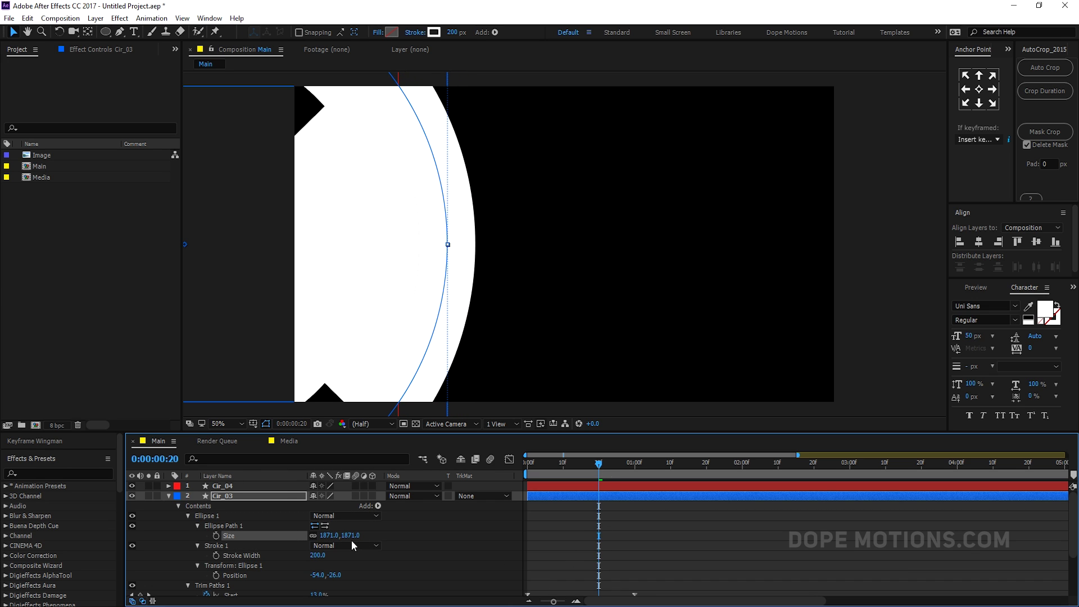
click(170, 496)
Reveal the modified properties of Cir_04 and enlarge its ellipse path size to 2221 x 2221 px.
click(228, 488)
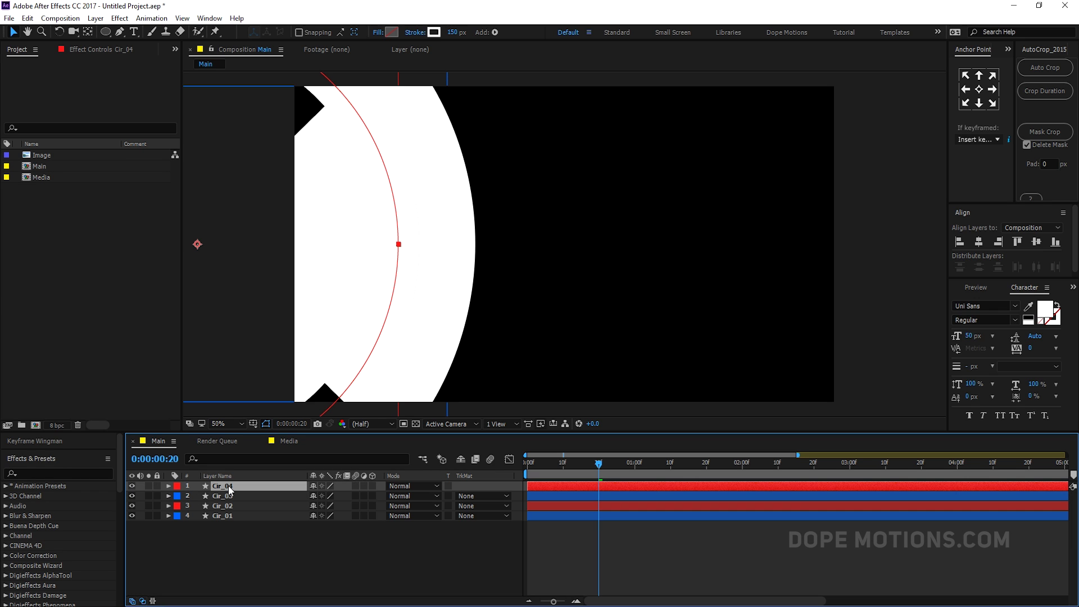
key(u)
key(u)
mouse_move(345, 528)
mouse_down()
mouse_move(721, 493)
mouse_move(702, 493)
mouse_up()
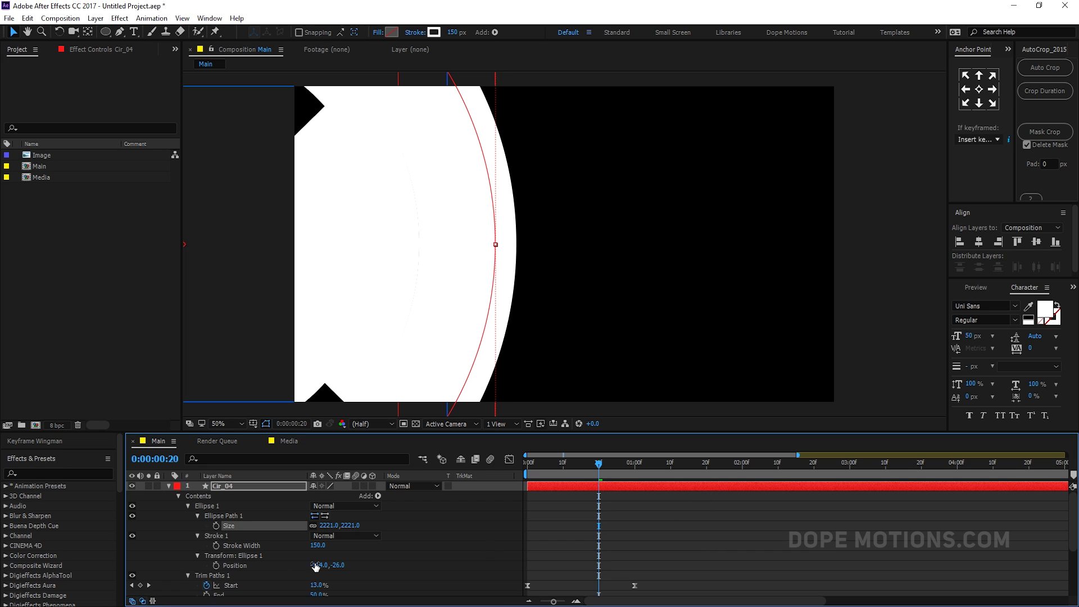
click(168, 486)
key(slash)
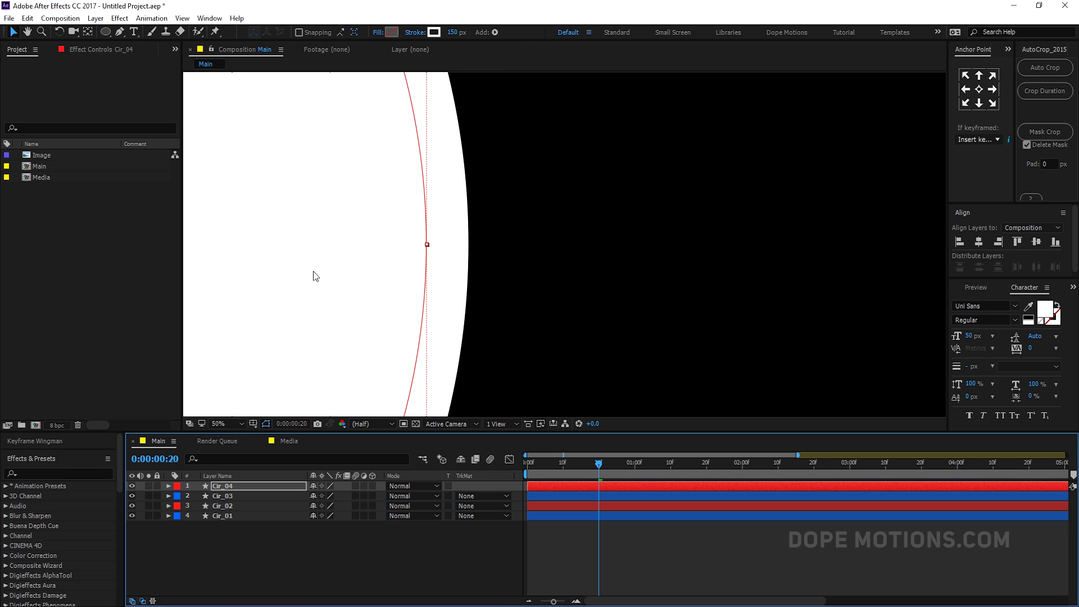
key(comma)
Reduce the ellipse path size of Cir_03 to 1863 x 1863 px to close the gap to Cir_02.
click(227, 499)
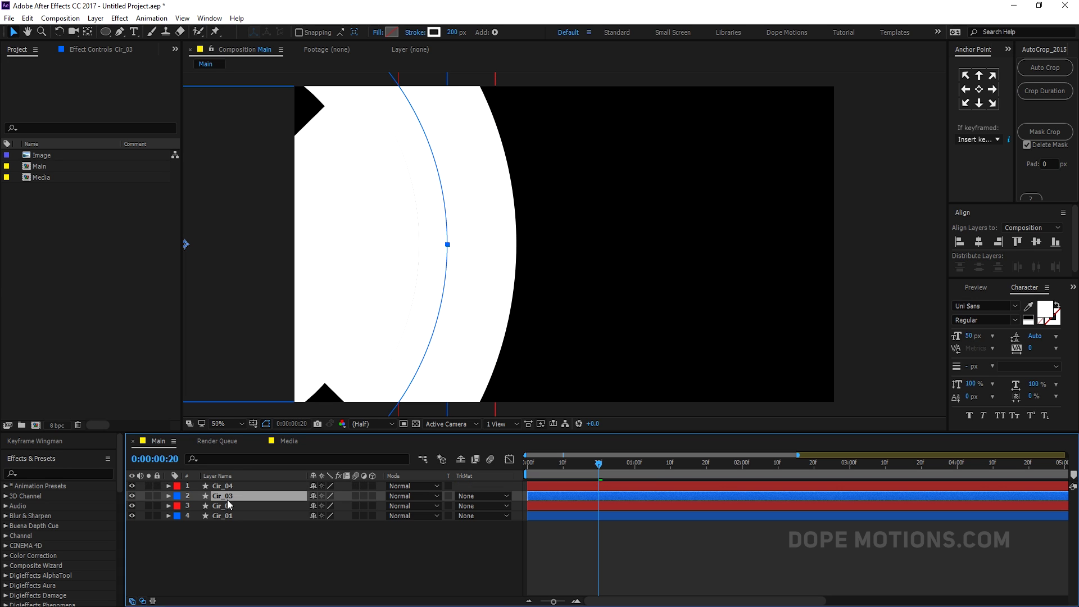
key(u)
key(u)
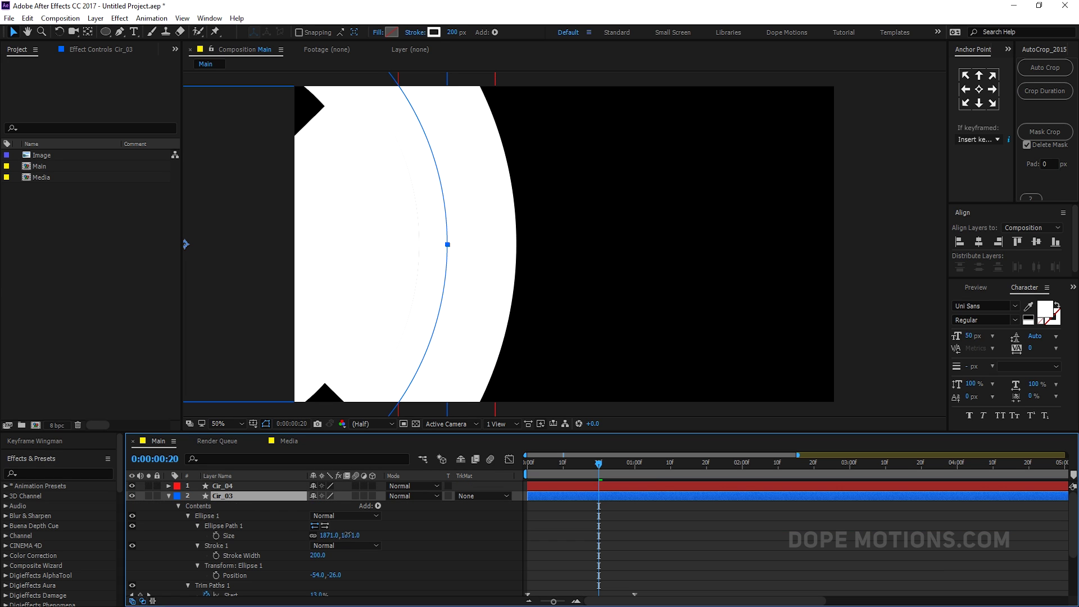
click(344, 535)
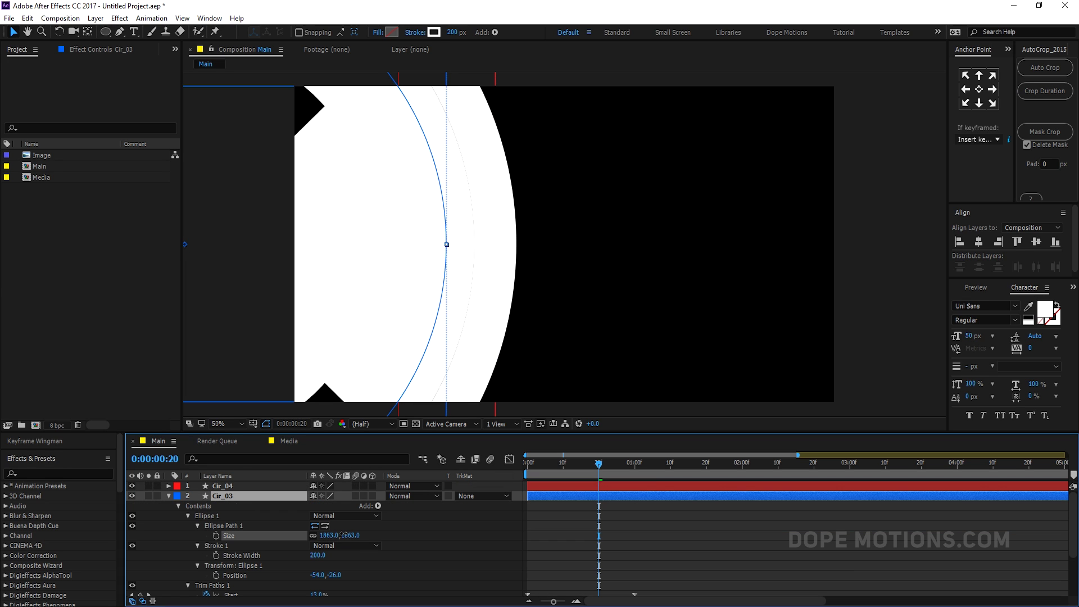
Reduce the ellipse path size of Cir_04 to 2214 x 2214 px and collapse the Cir_04 and Cir_03 properties.
click(247, 485)
key(u)
key(u)
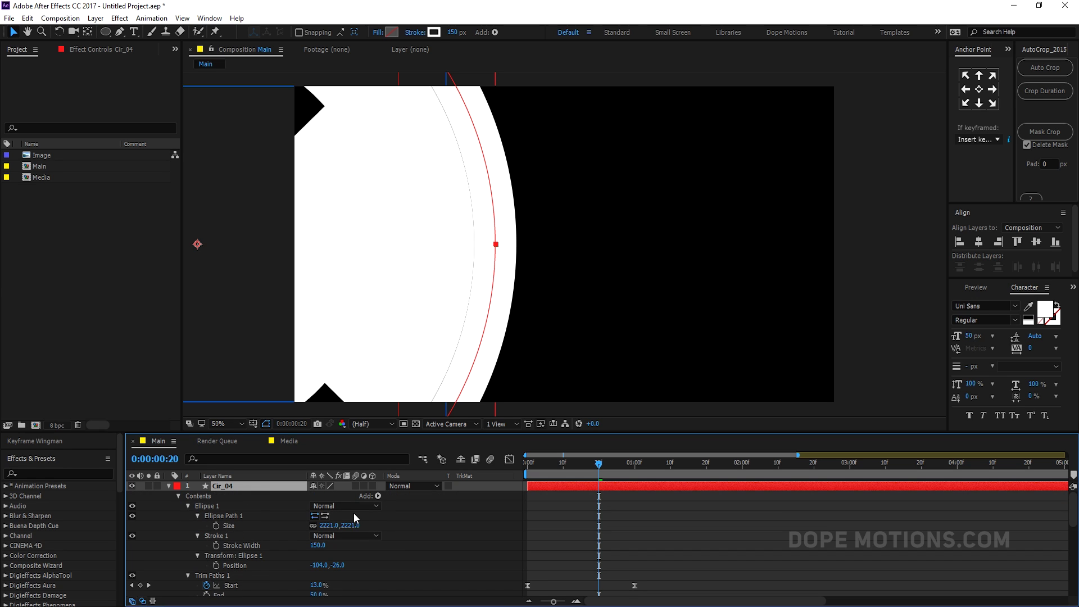
drag(349, 525, 255, 517)
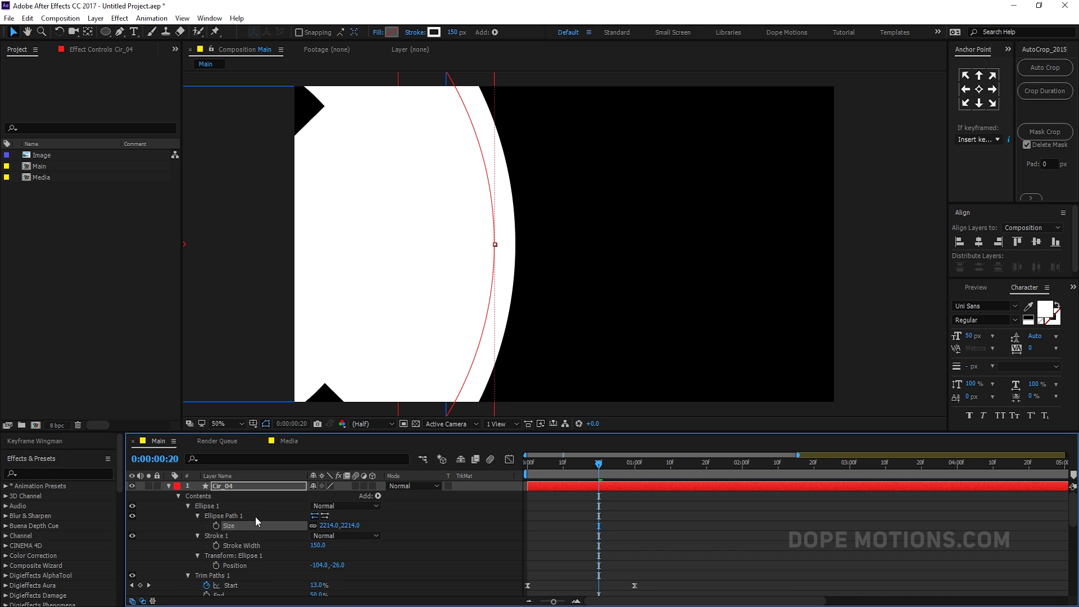
click(168, 485)
key(F2)
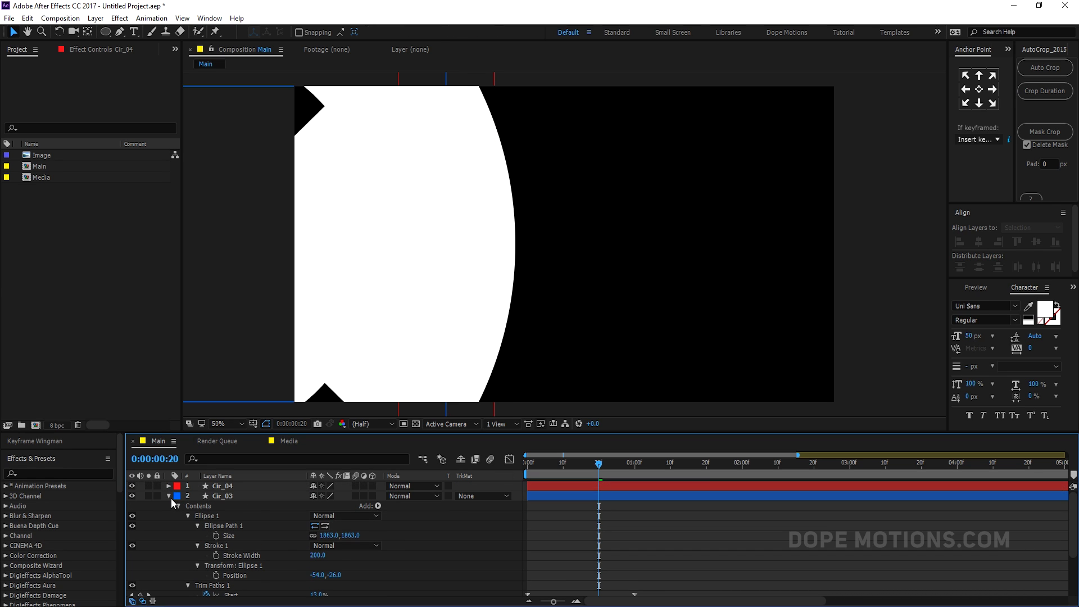
click(168, 496)
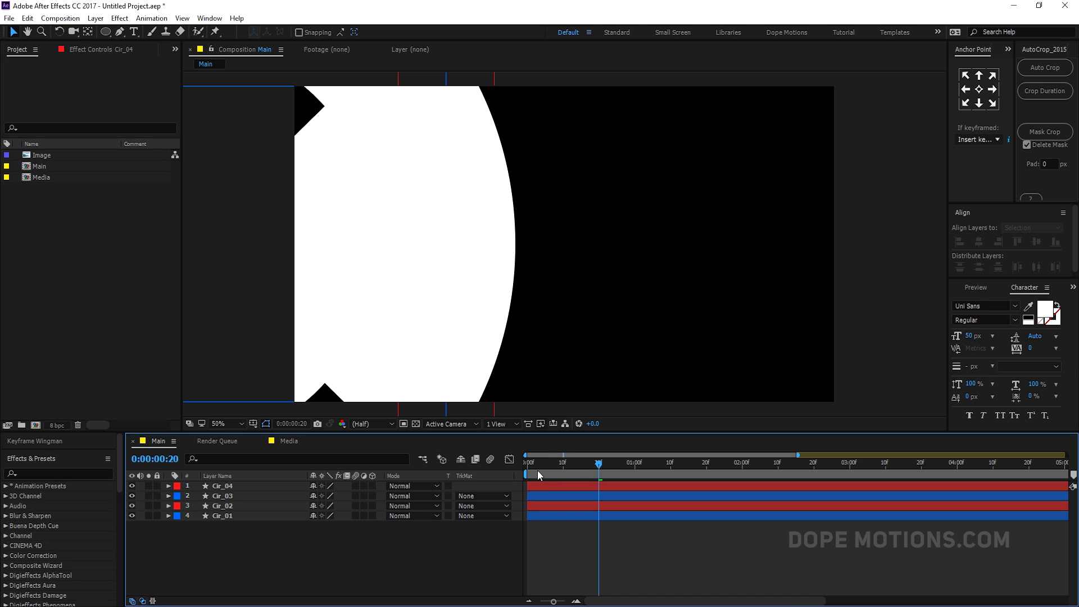
Stagger the layers in time so Cir_02 starts at frame 10, Cir_03 at frame 20 and Cir_04 at 01:00f.
drag(537, 470, 558, 477)
mouse_move(575, 473)
mouse_down()
mouse_move(619, 469)
mouse_move(558, 474)
mouse_move(569, 474)
mouse_up()
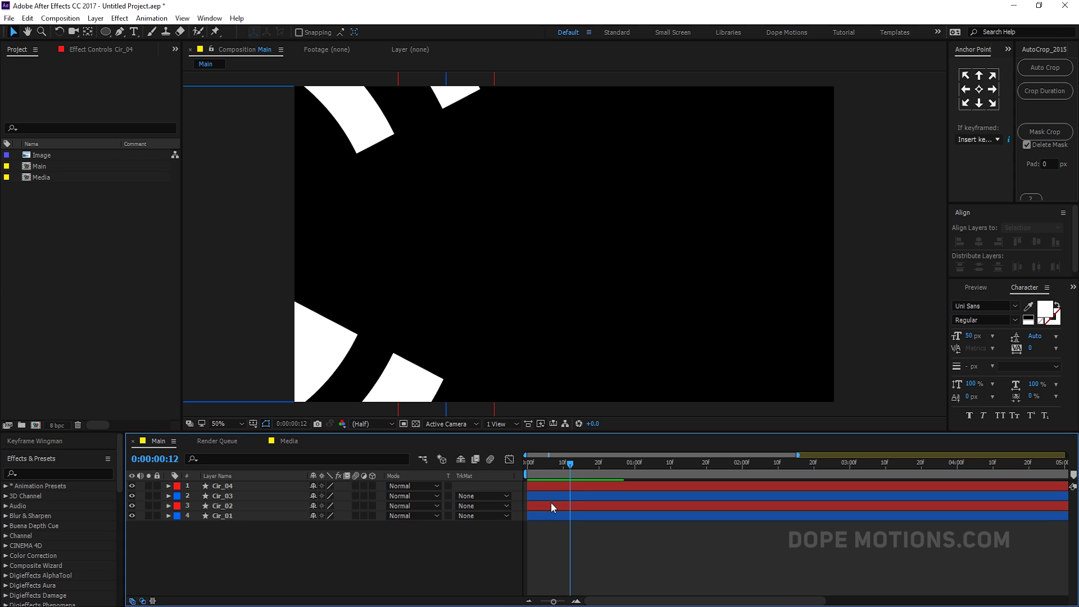
key(equal)
click(574, 601)
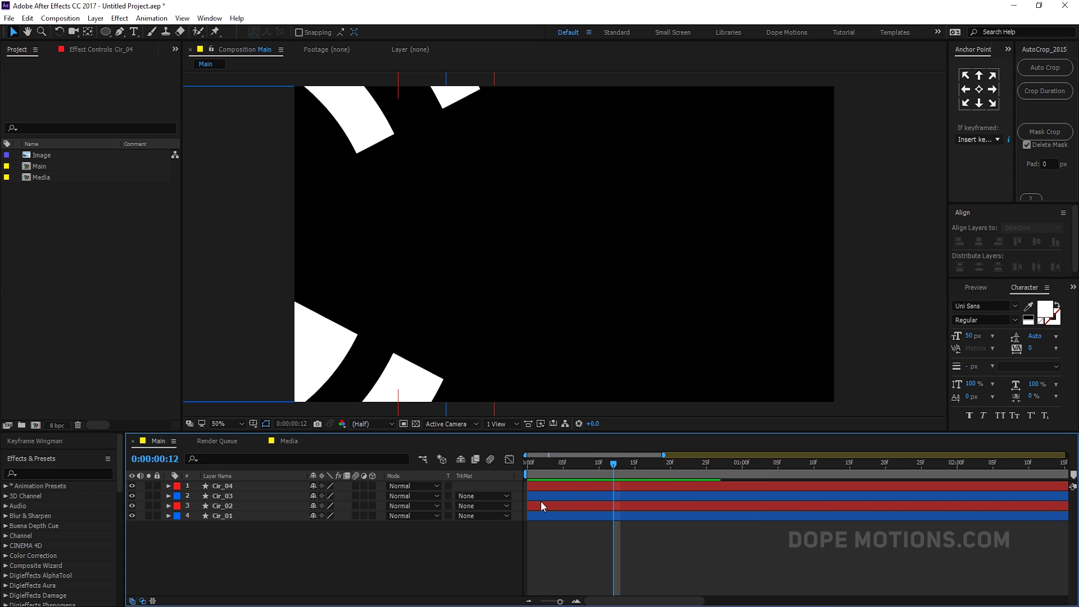
drag(538, 507, 908, 487)
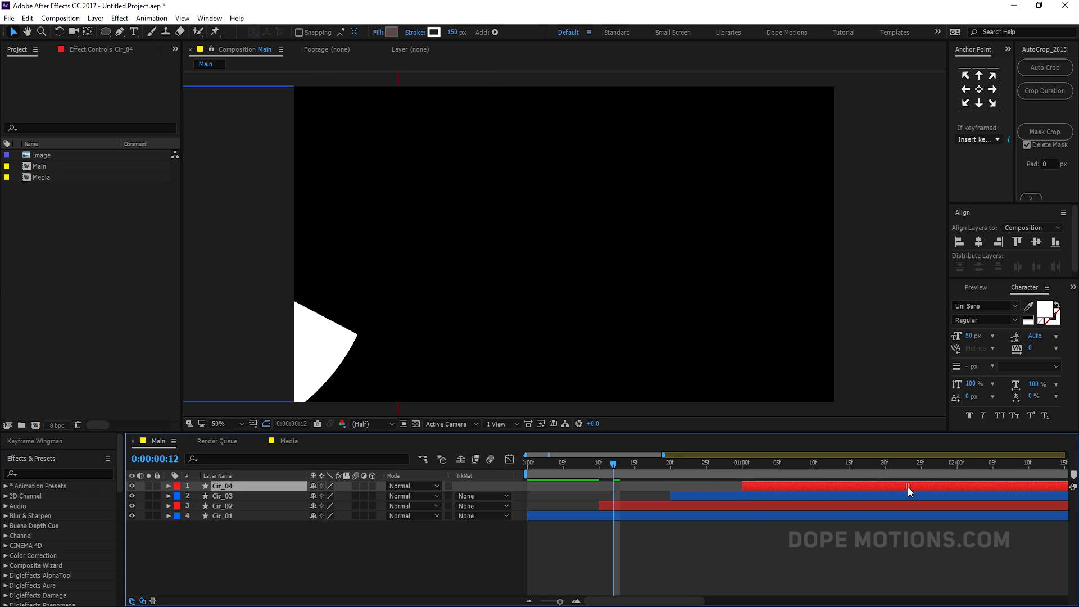
Preview the staggered circle animation from the start of the composition through 0:00:01:26.
key(Home)
key(space)
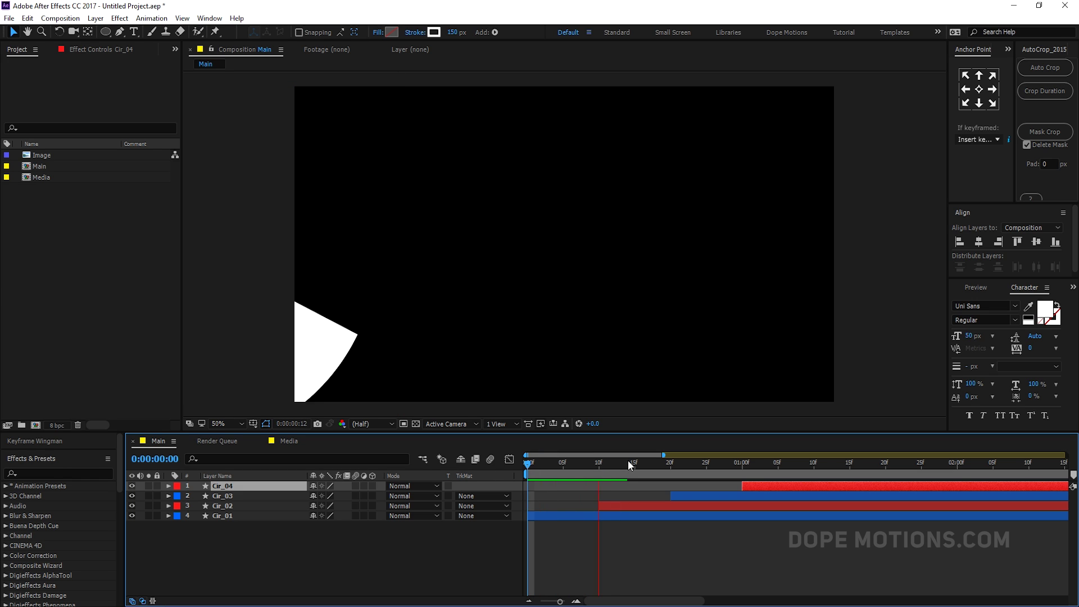
drag(747, 462, 929, 469)
click(247, 525)
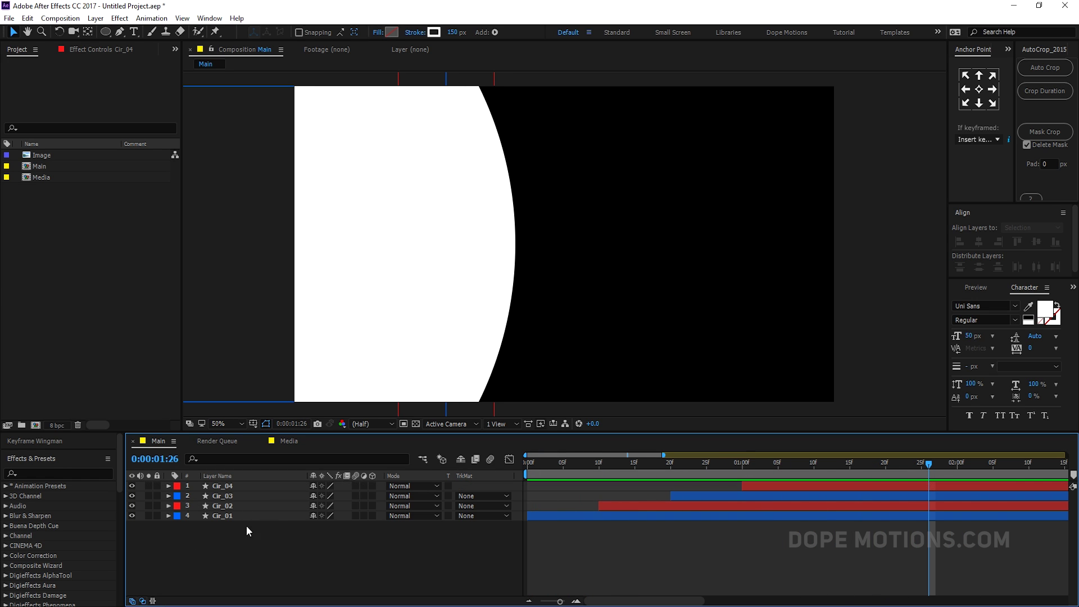
Duplicate the Cir_04 layer and enlarge the copy's ellipse path size to 2497 x 2497 px.
click(227, 486)
key(ctrl+d)
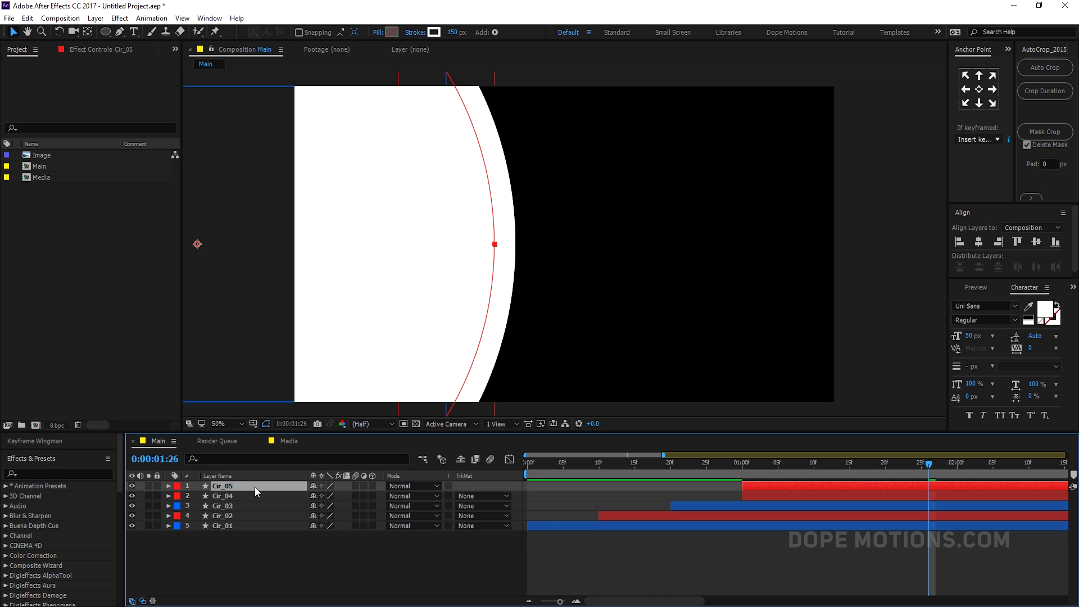
key(u)
key(u)
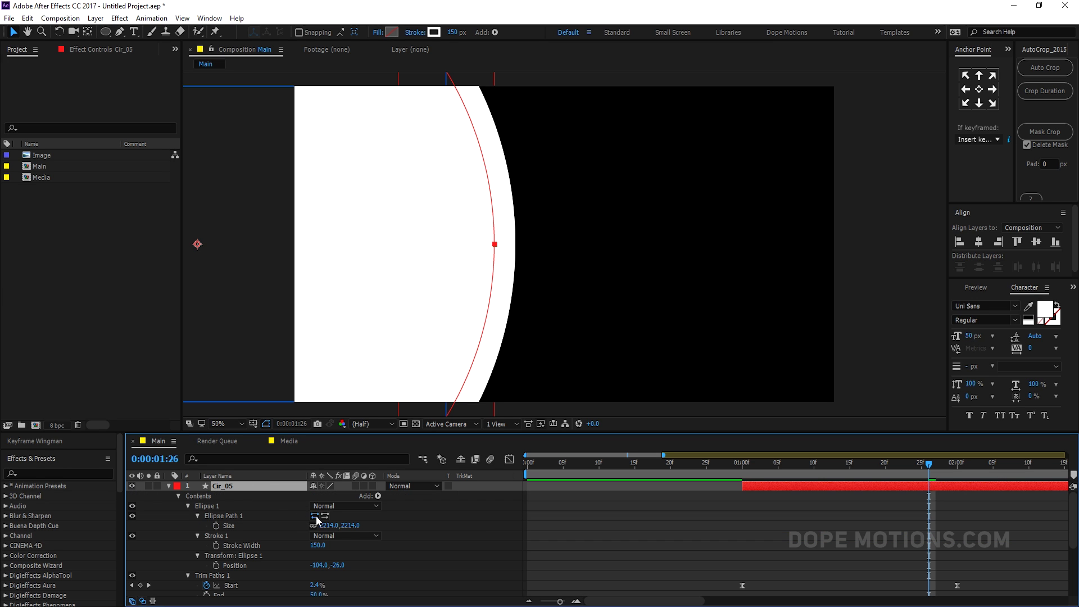
drag(348, 528, 496, 510)
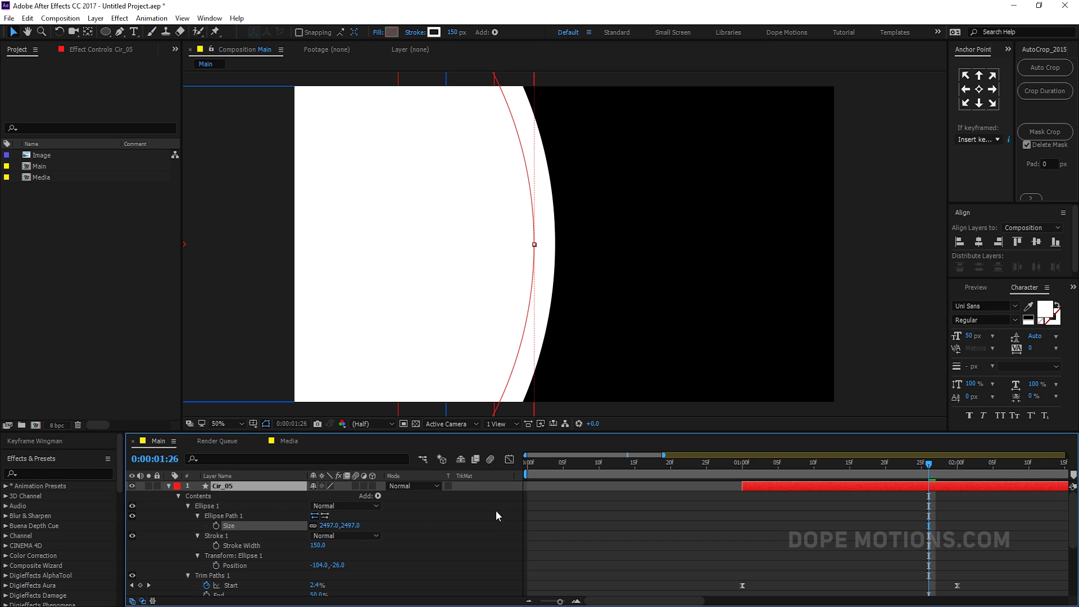
Set the stroke width of Cir_05 to 5 px and reduce its ellipse path size to 2424 x 2424 px.
click(455, 32)
text(5)
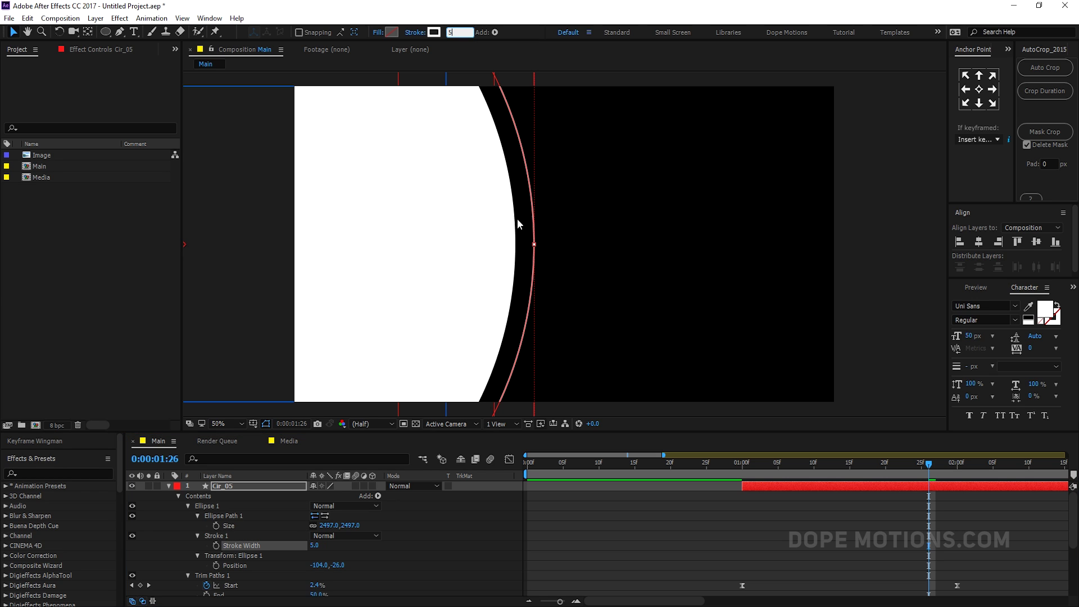
drag(349, 526, 320, 526)
click(380, 548)
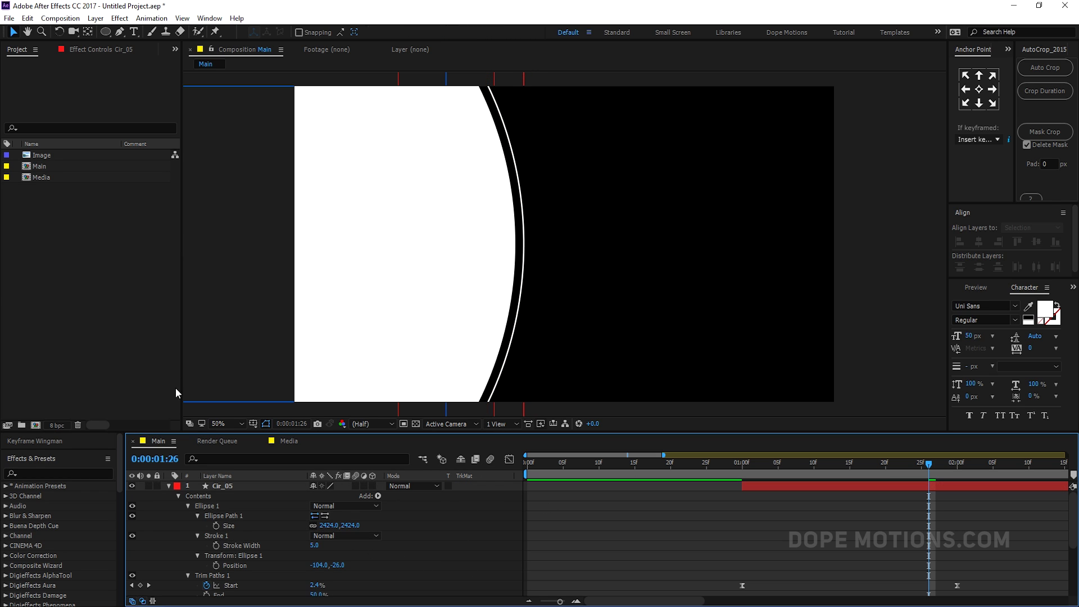
click(169, 486)
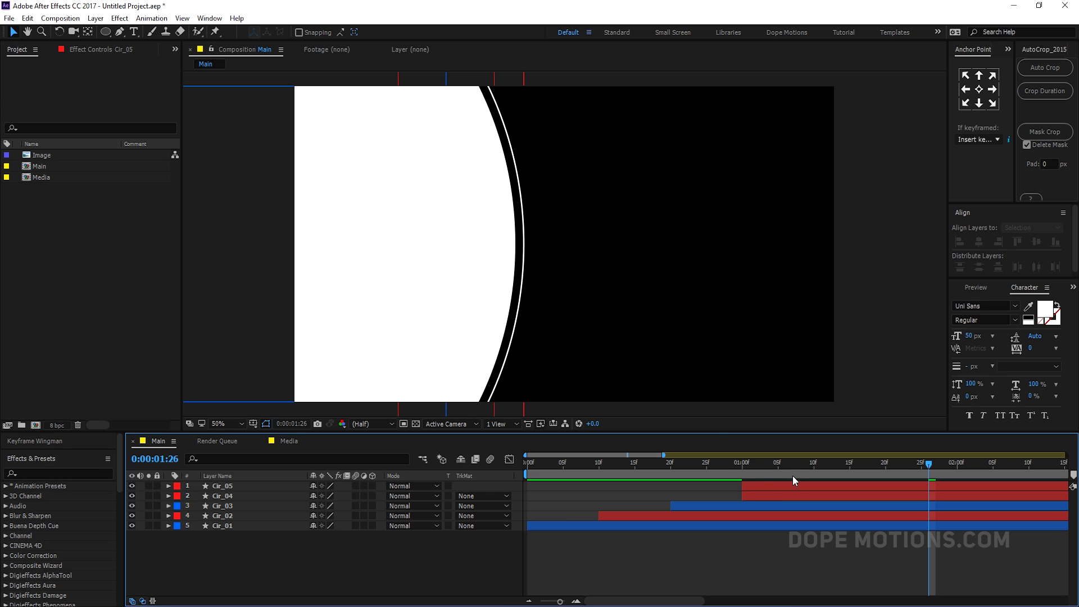
Slow Cir_05 by moving its last Trim Paths Start keyframe to about 0:00:05:00, and shift the layer to start near frame 14.
click(772, 487)
key(u)
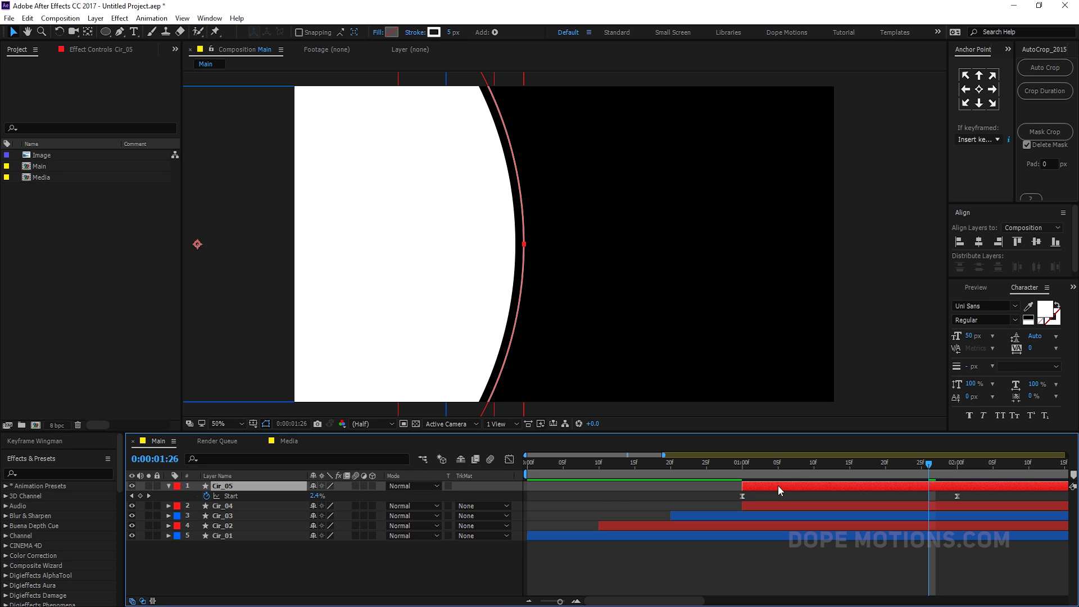
key(minus)
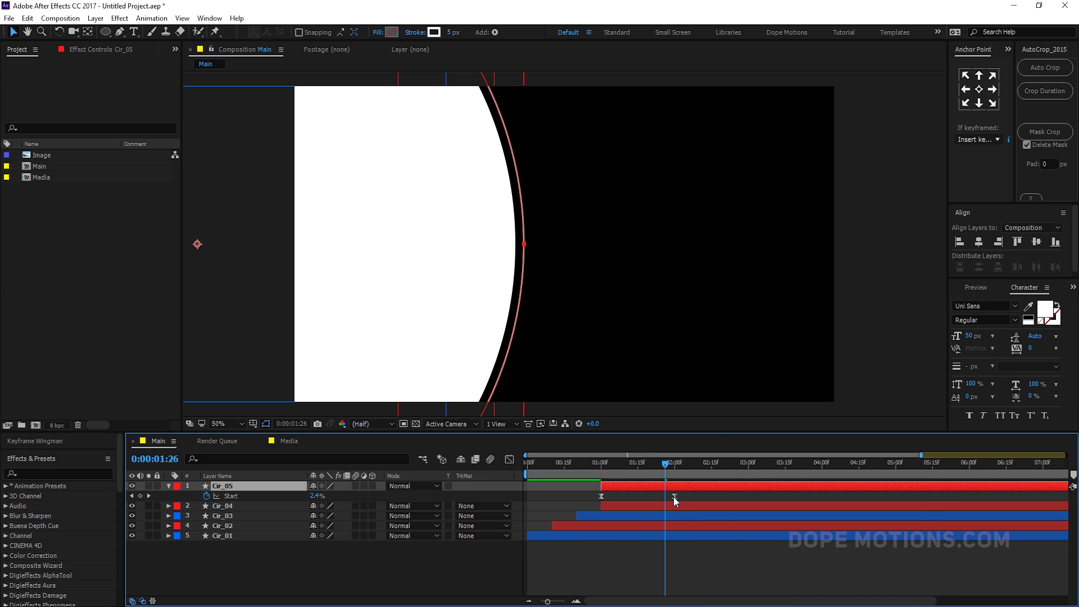
drag(675, 497, 895, 484)
drag(629, 486, 571, 484)
Preview the retimed Cir_05 animation and park the current time at 0:00:03:04.
key(space)
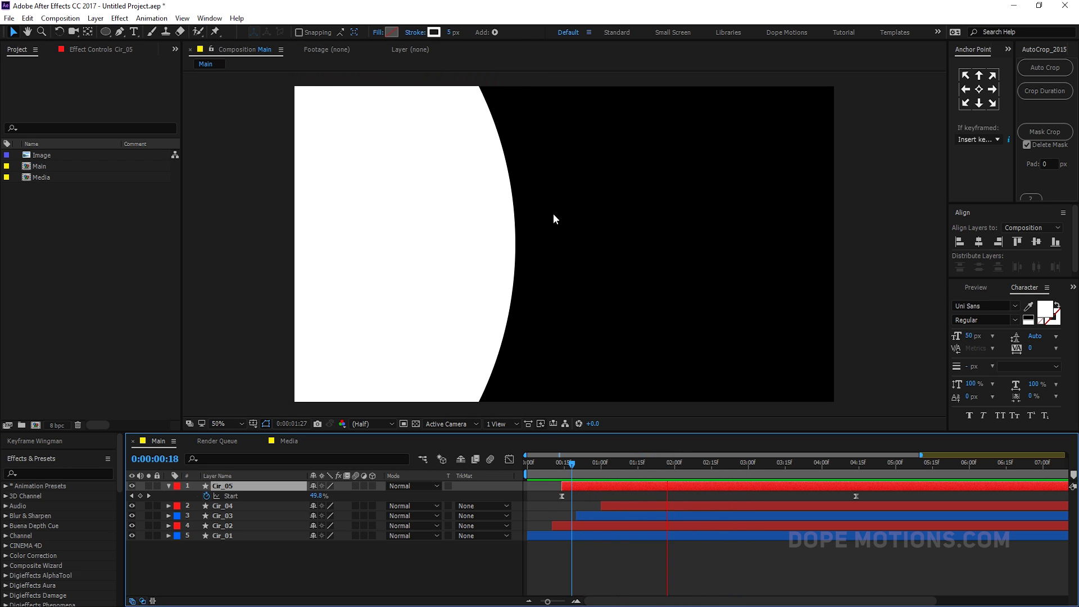
mouse_move(738, 467)
mouse_down()
mouse_move(835, 467)
mouse_move(618, 467)
mouse_move(759, 474)
mouse_up()
click(239, 572)
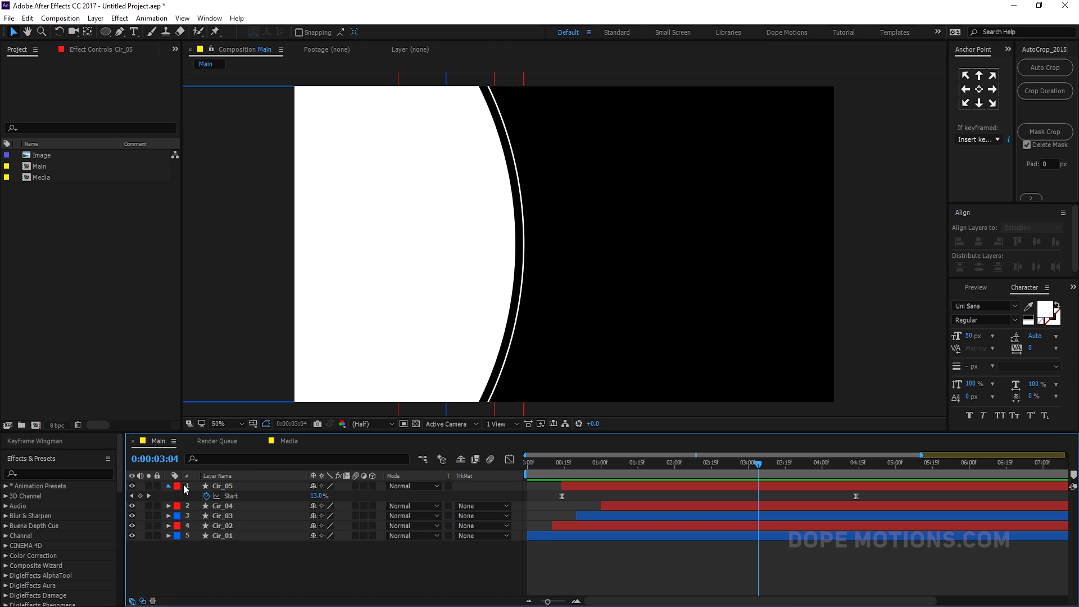
Close the Render Queue and pre-compose all five circle layers into a composition named Matte.
click(168, 485)
click(193, 442)
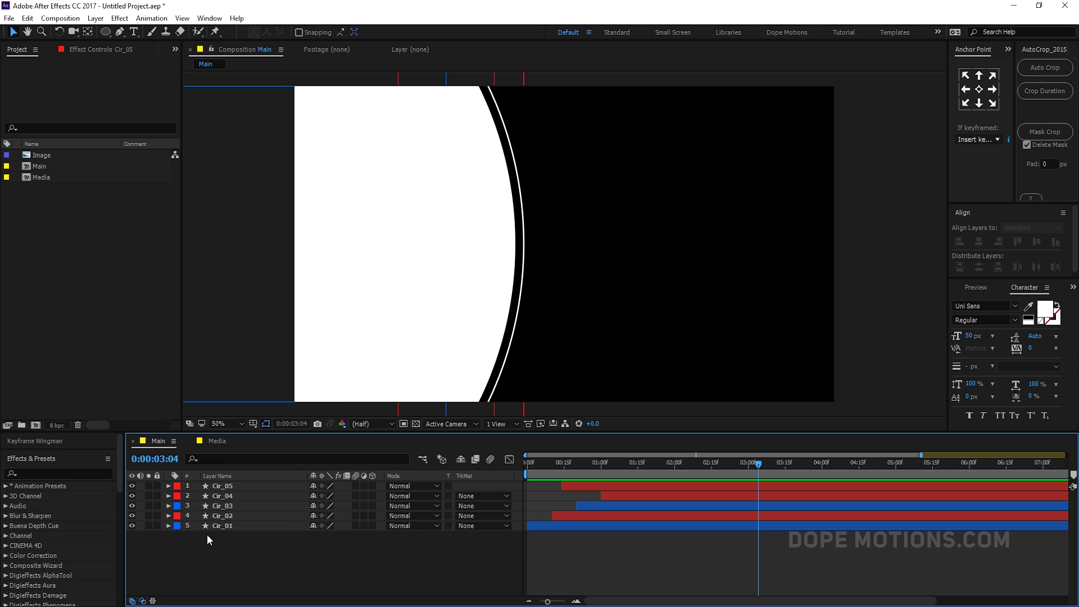
drag(225, 545, 232, 486)
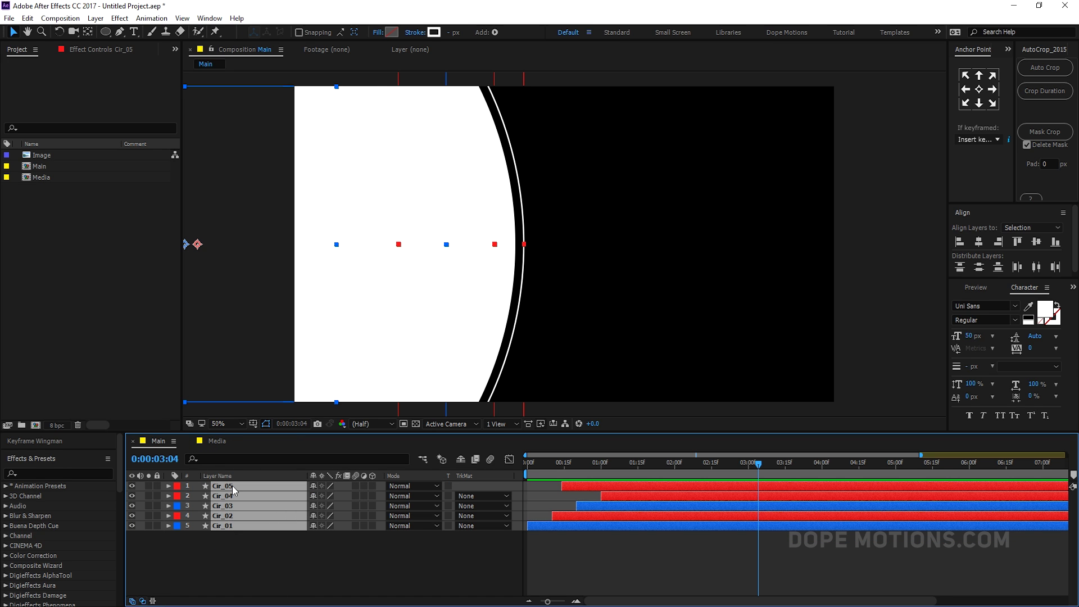
right_click(232, 486)
click(271, 380)
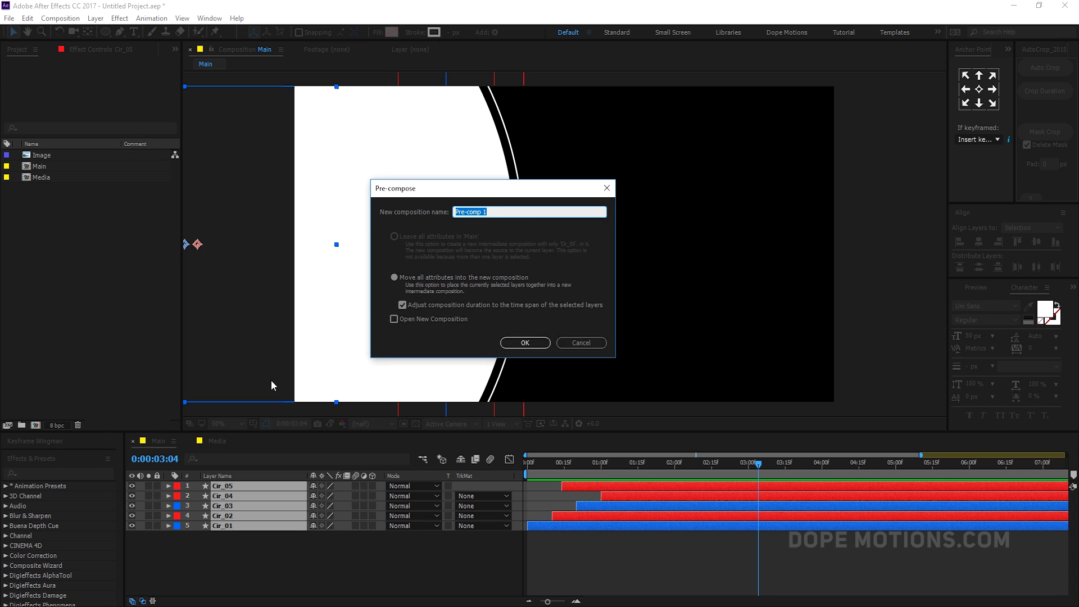
text(Matte)
click(544, 342)
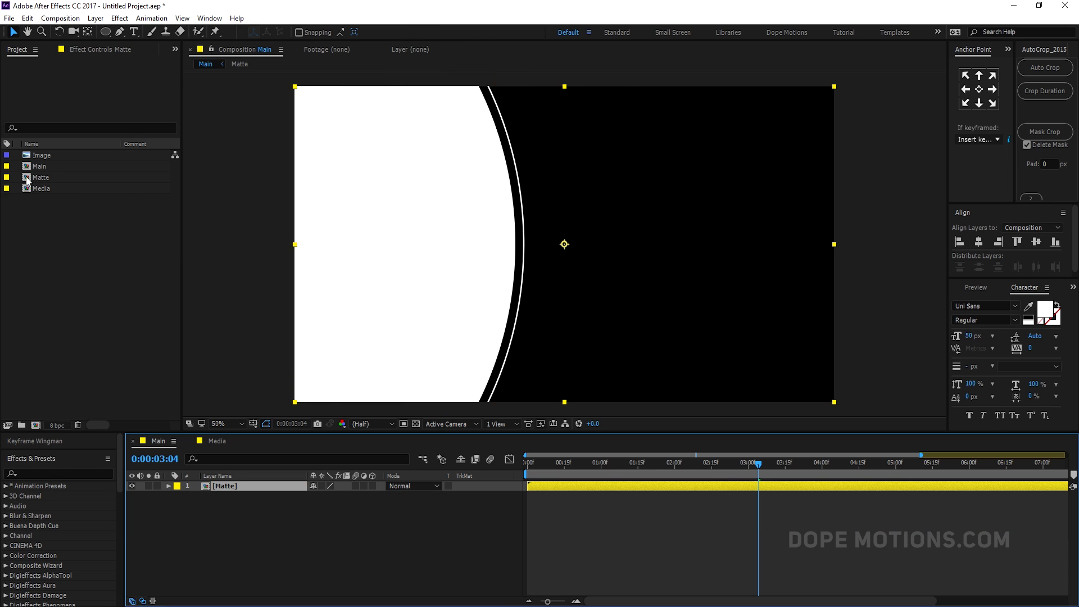
Add the Media composition beneath the Matte layer in the Main timeline and duplicate the Matte layer.
click(55, 188)
drag(42, 187, 253, 527)
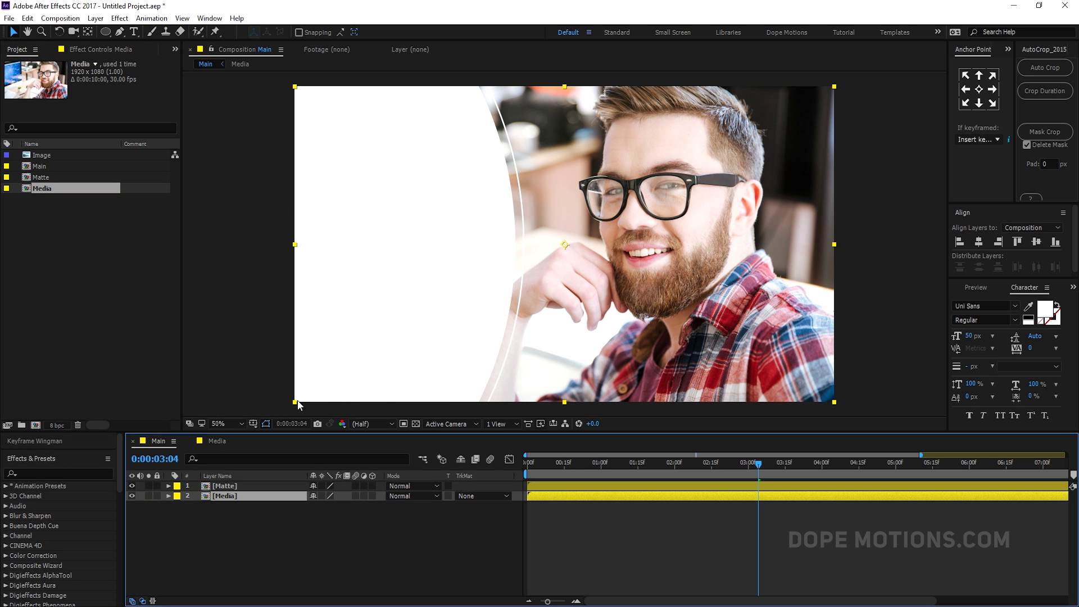
click(221, 486)
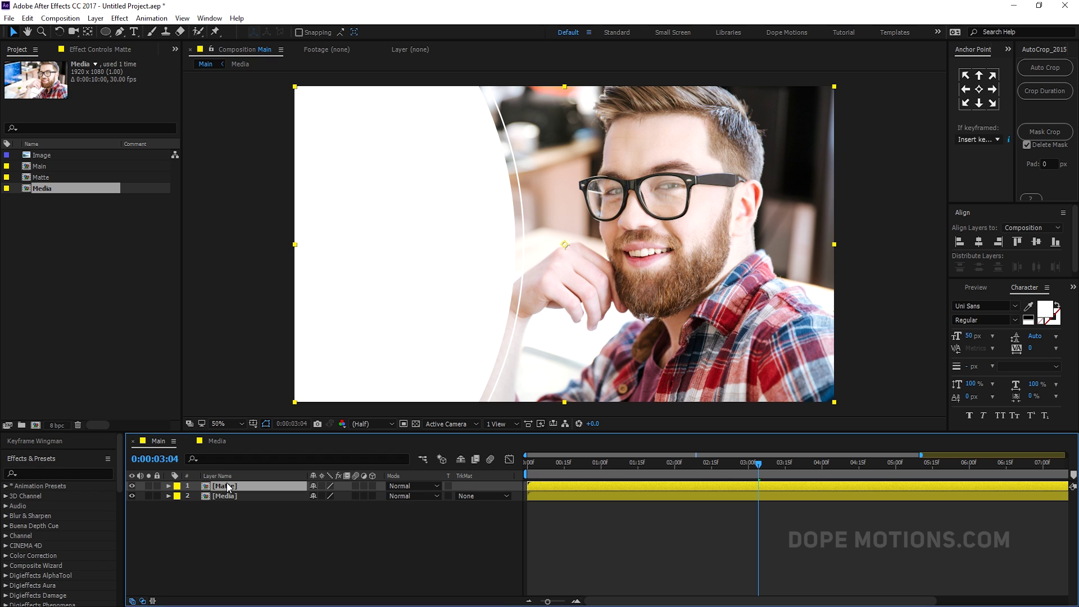
key(ctrl+d)
Hide the Media layer and set its label color to Red.
click(131, 506)
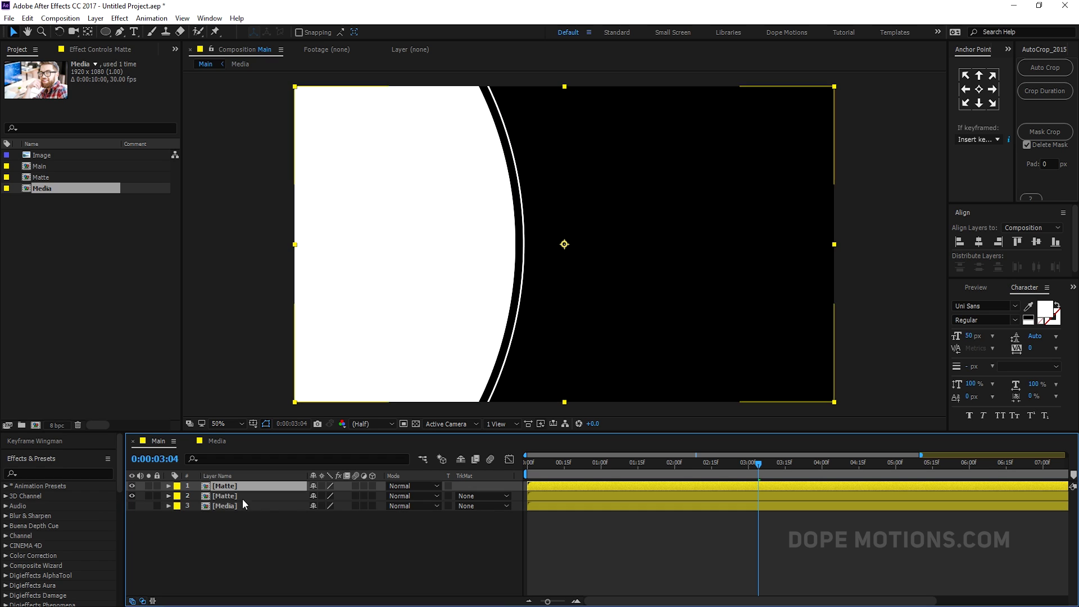
click(176, 506)
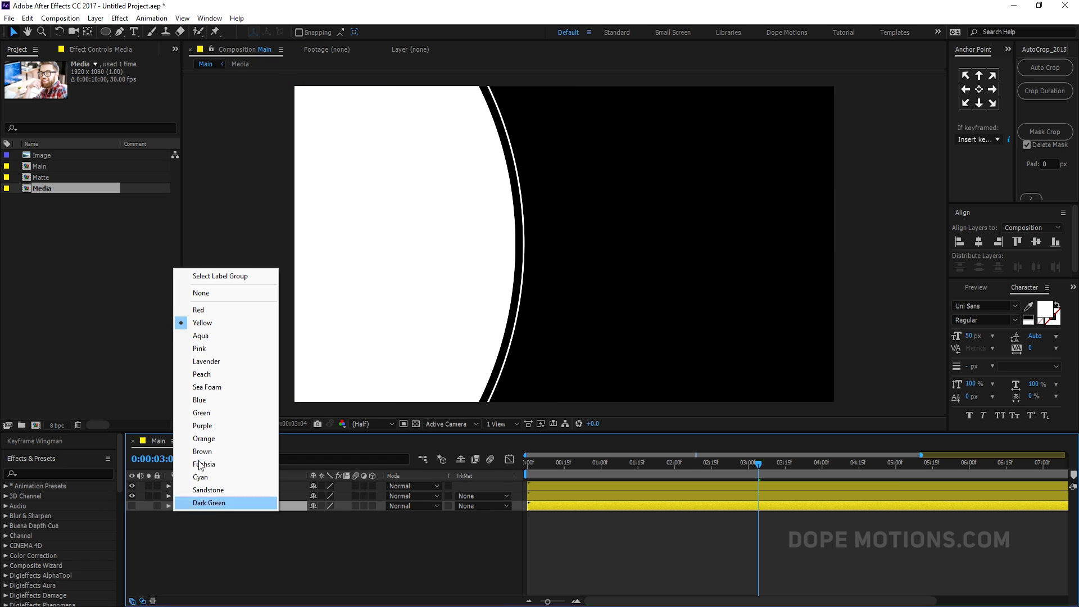
click(200, 310)
Hide the top Matte layer, show Media, and use the second Matte as an alpha track matte for the Media layer.
click(224, 487)
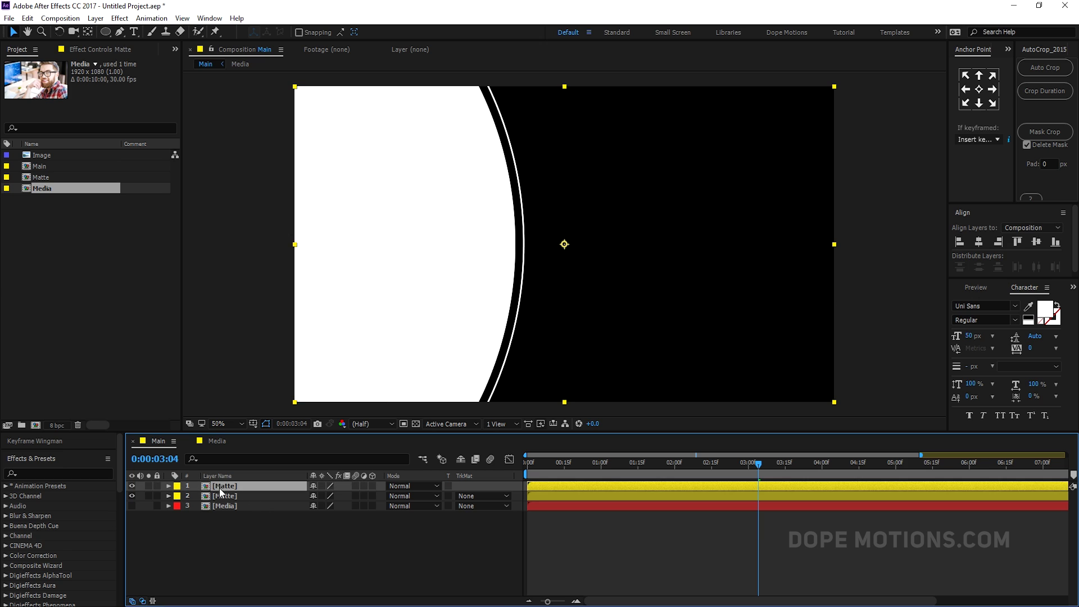
click(132, 496)
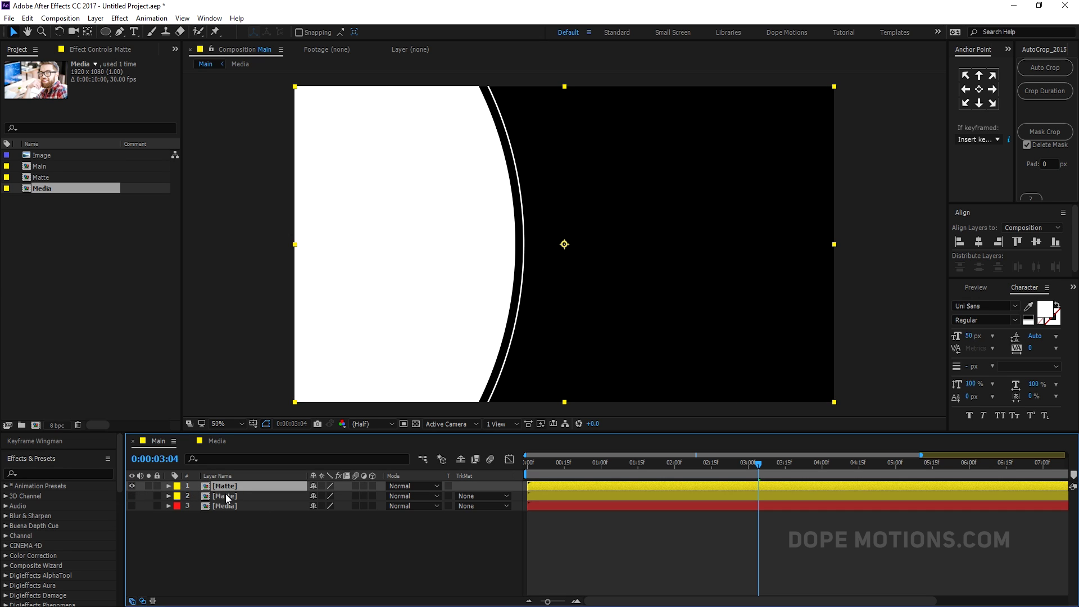
click(227, 495)
click(132, 506)
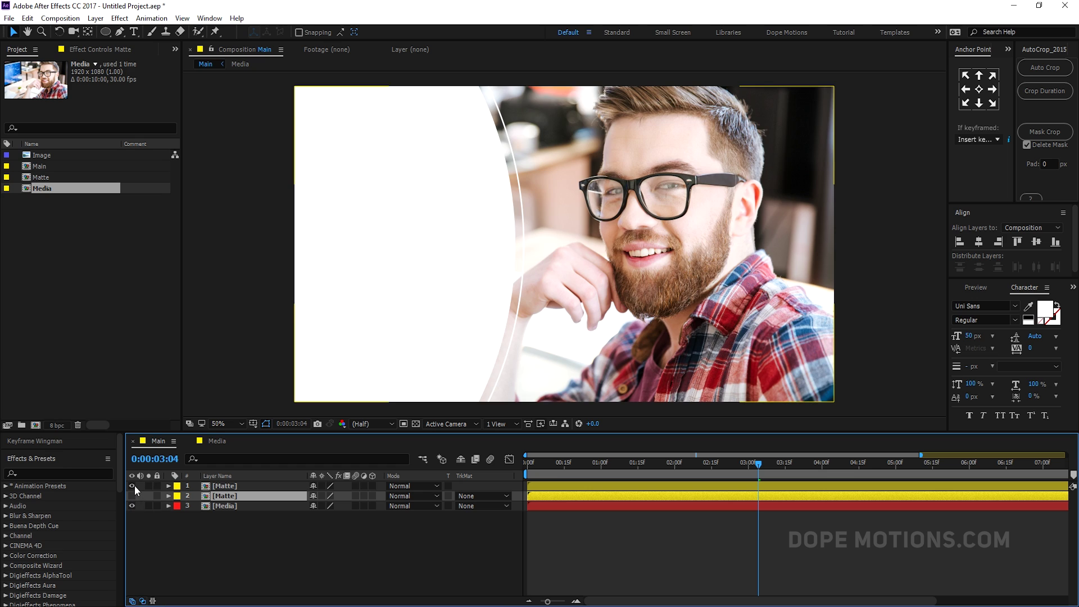
click(132, 485)
click(241, 504)
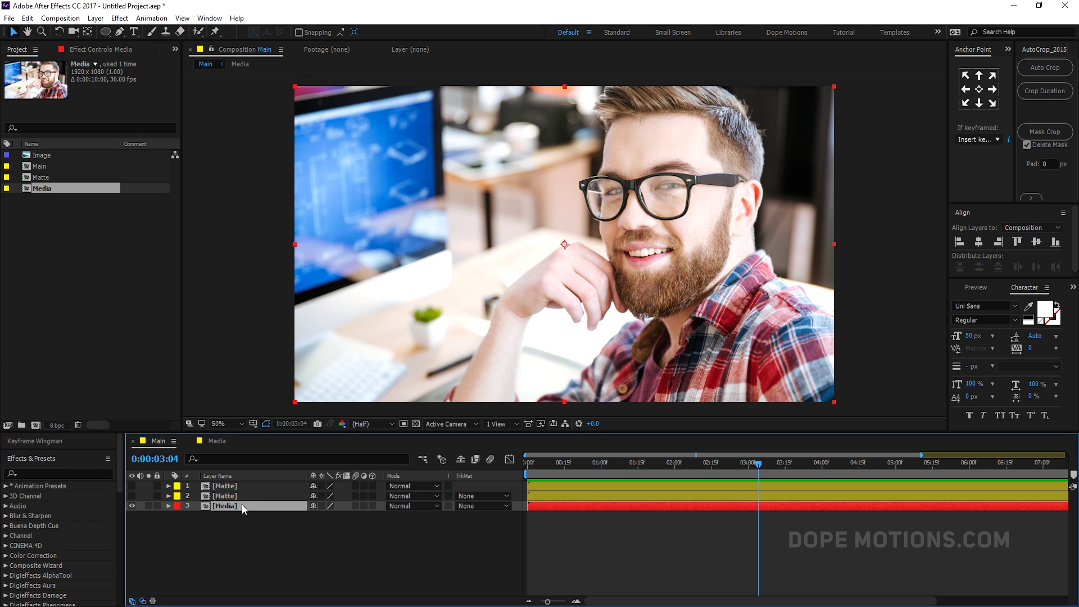
click(131, 506)
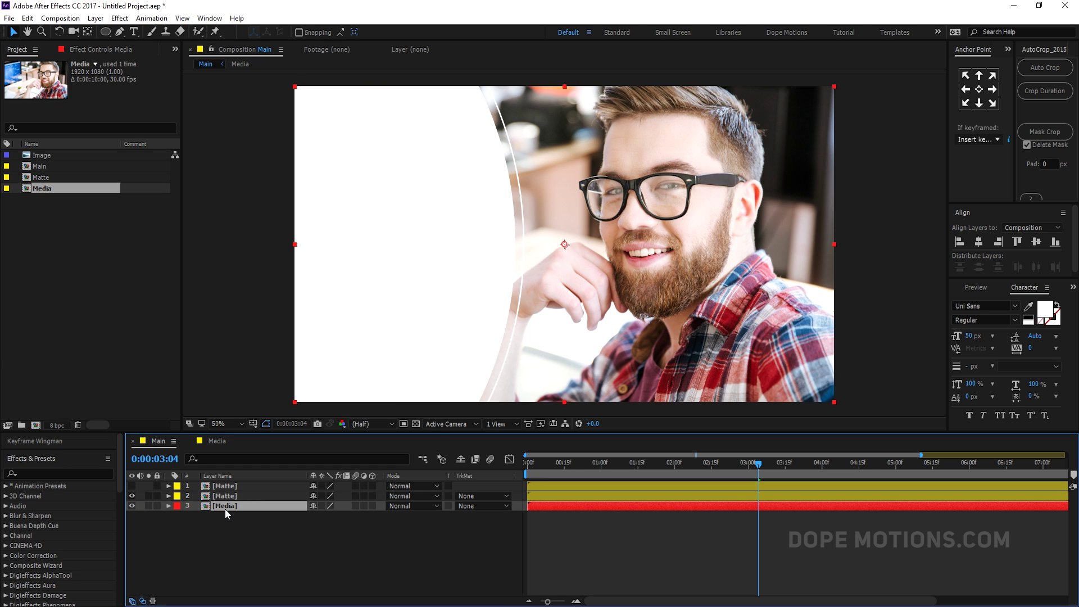
click(497, 506)
click(495, 531)
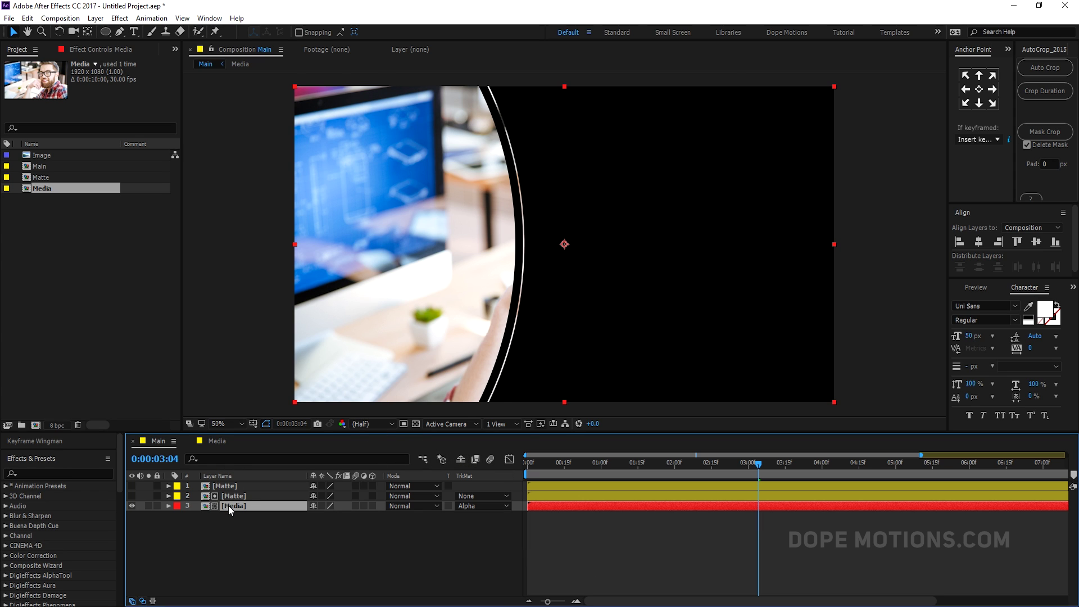
Duplicate the matted Media layer and set the lower copy's track matte to None.
key(ctrl+d)
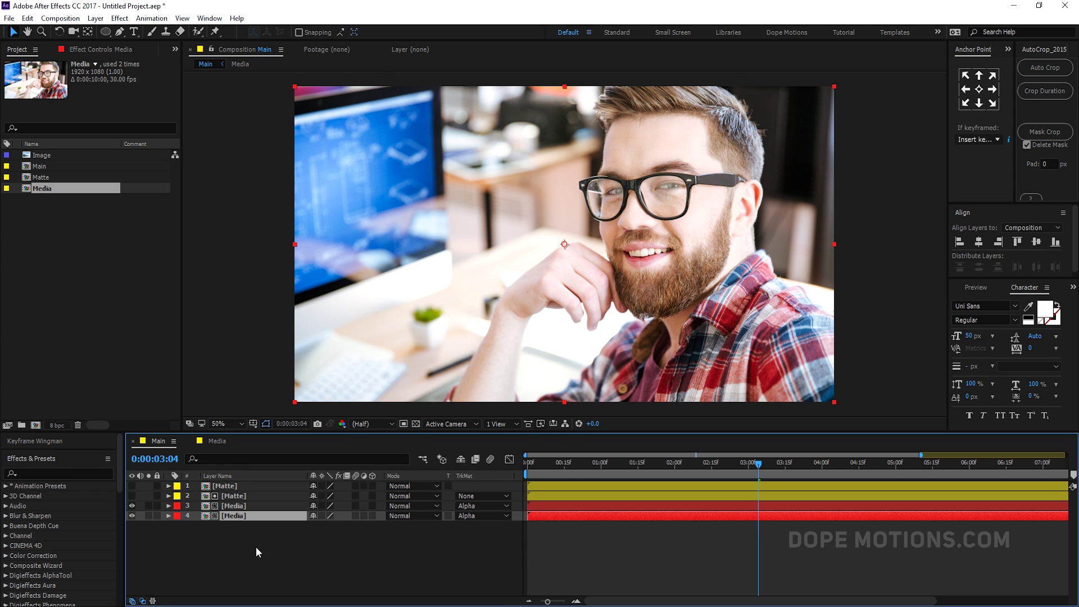
click(463, 516)
click(489, 527)
Scale the alpha-matted Media layer to 120%.
click(218, 504)
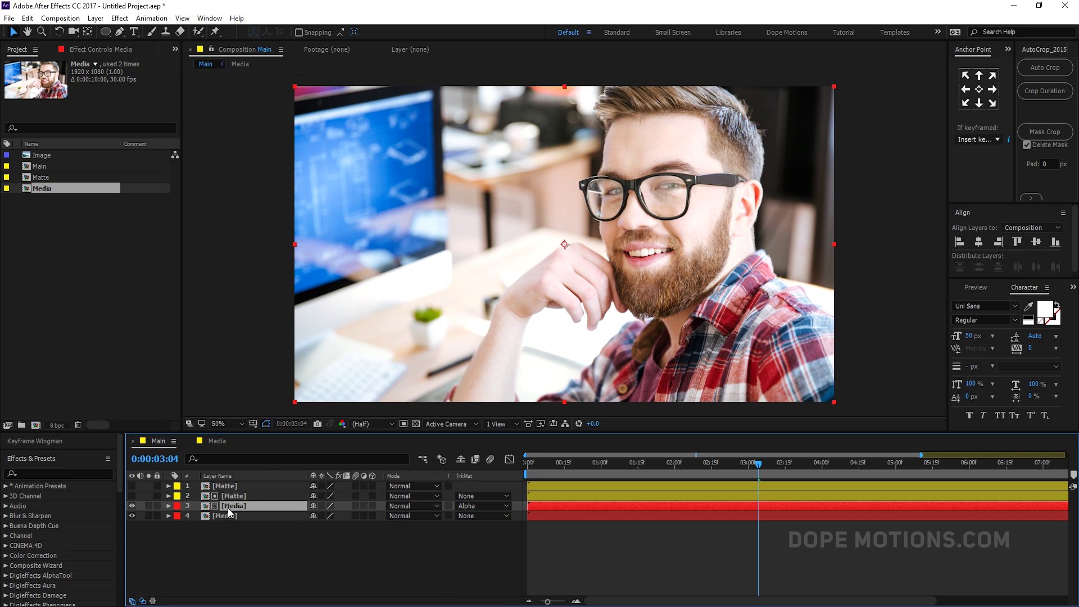
key(s)
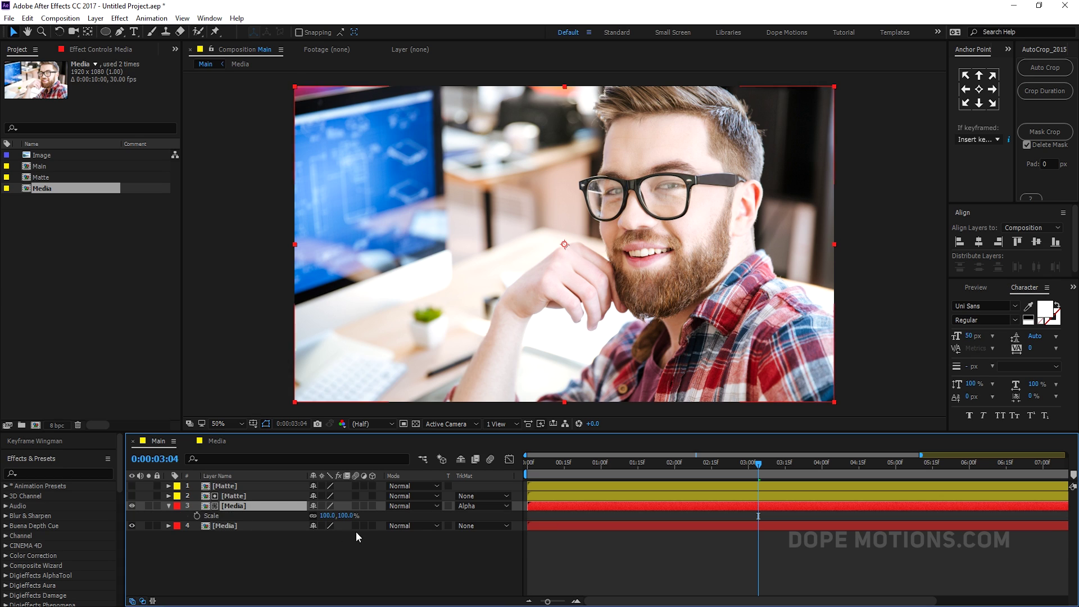
click(348, 516)
text(120)
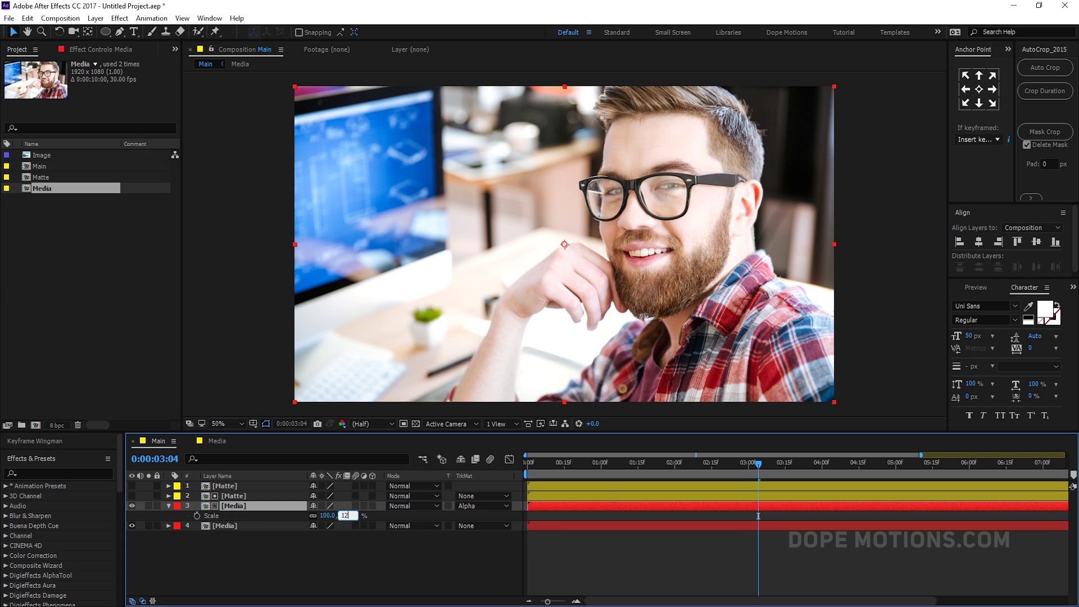
click(346, 547)
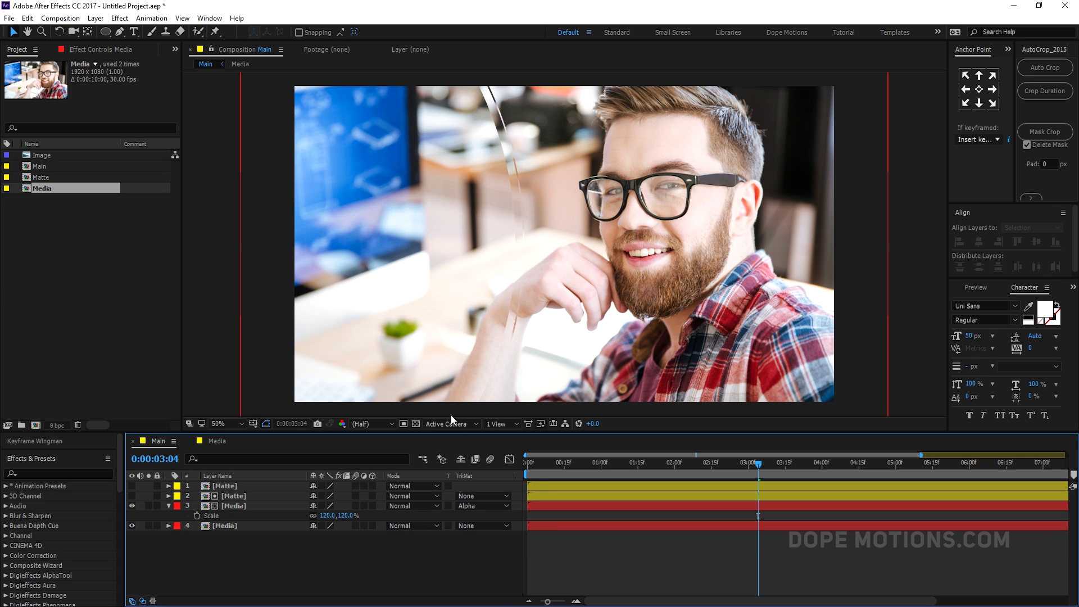
click(168, 506)
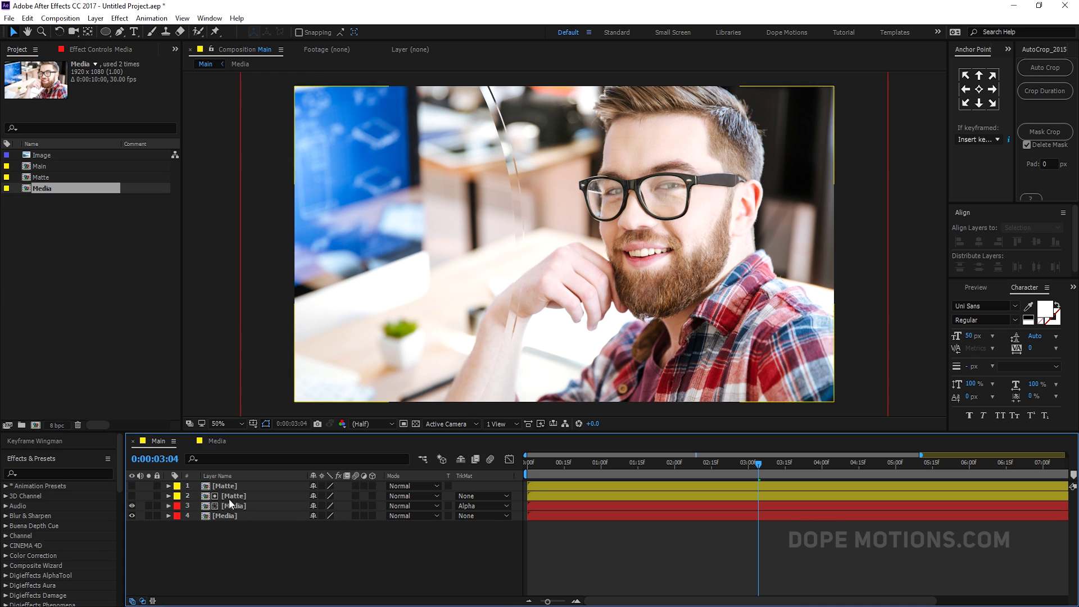
Turn the top Matte layer's visibility back on and apply the Fractal Noise effect to it.
click(224, 487)
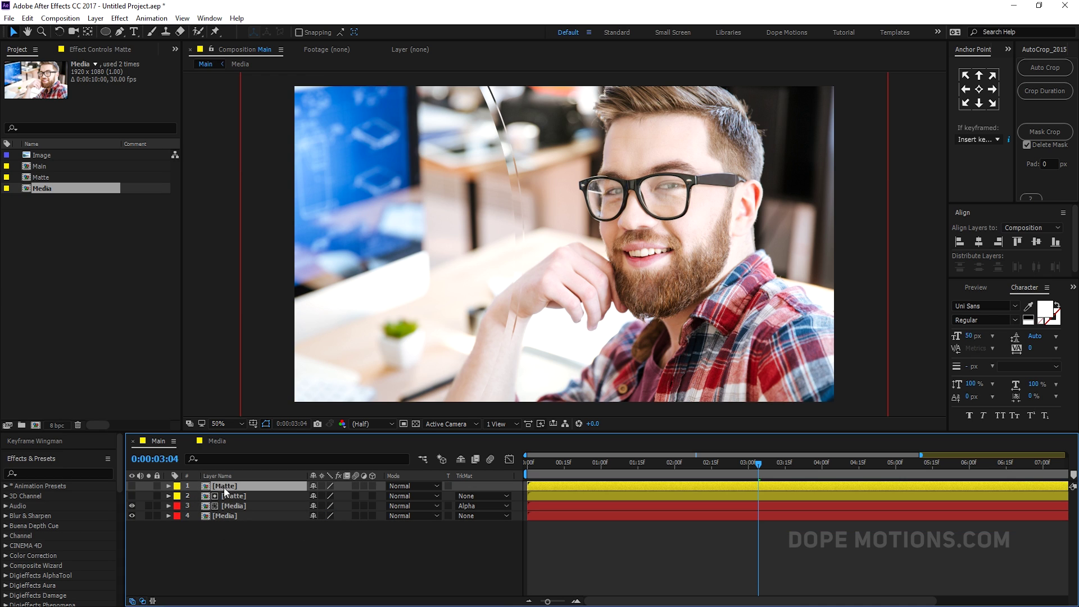
click(132, 485)
key(ctrl+space)
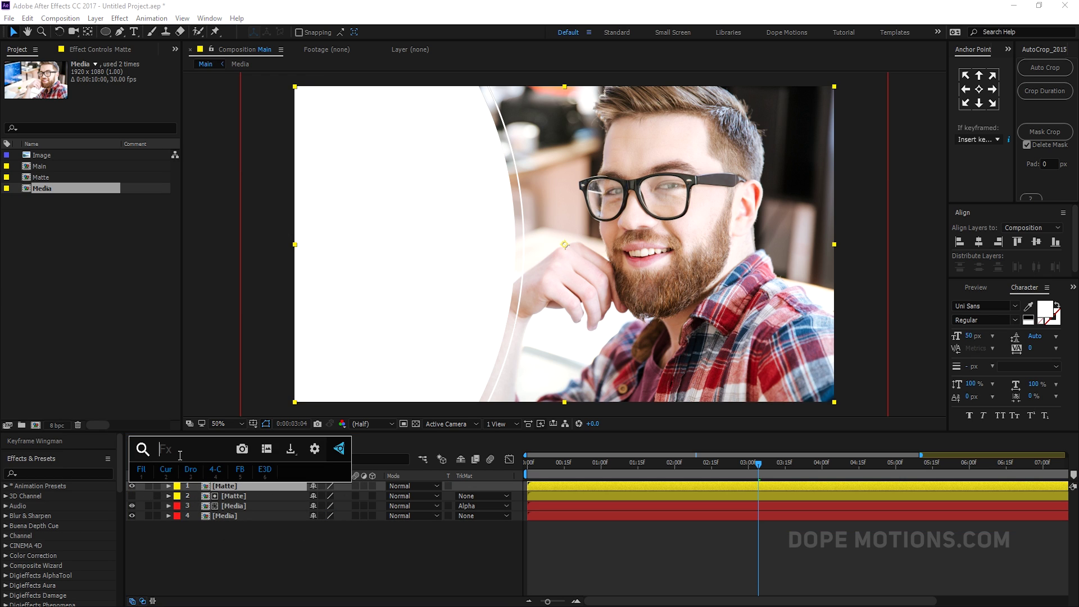
text(fra)
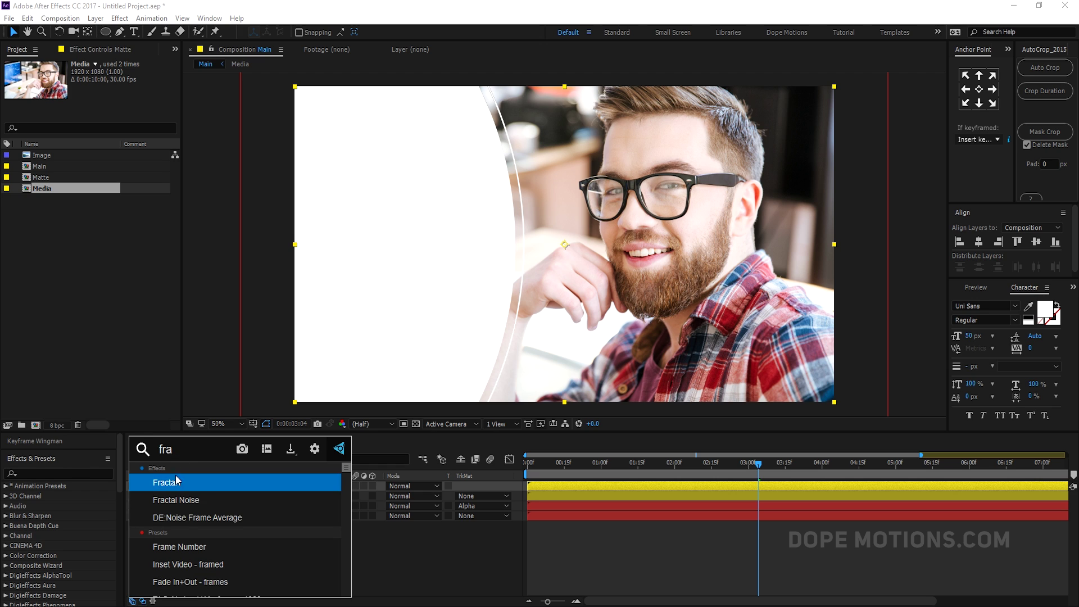
click(179, 500)
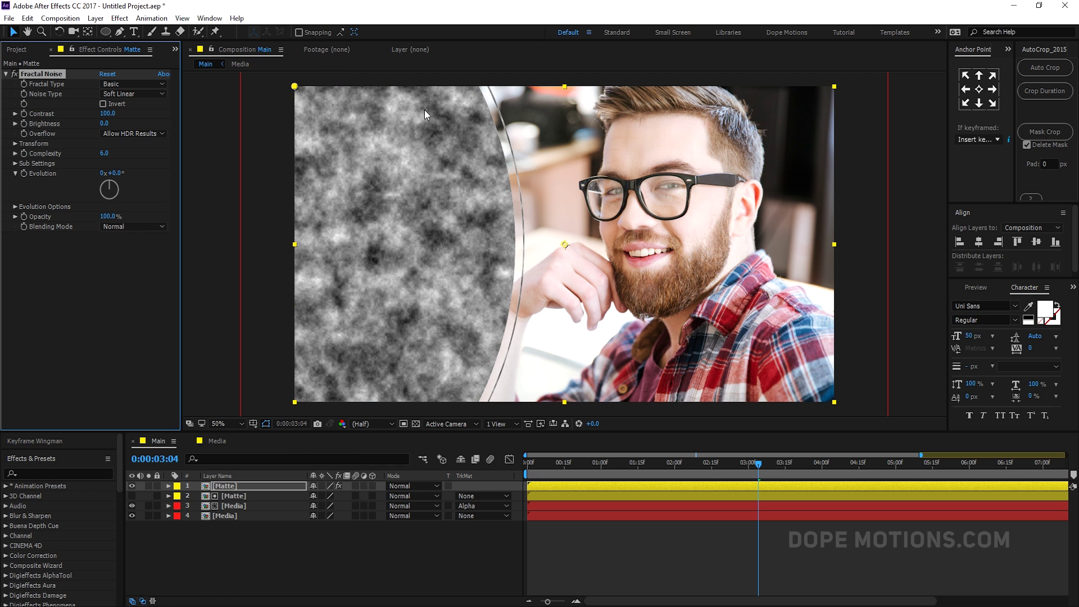
Keep the fractal type at Basic, change the noise type to Block, and set contrast to 309 and brightness to 27.
click(108, 83)
click(130, 97)
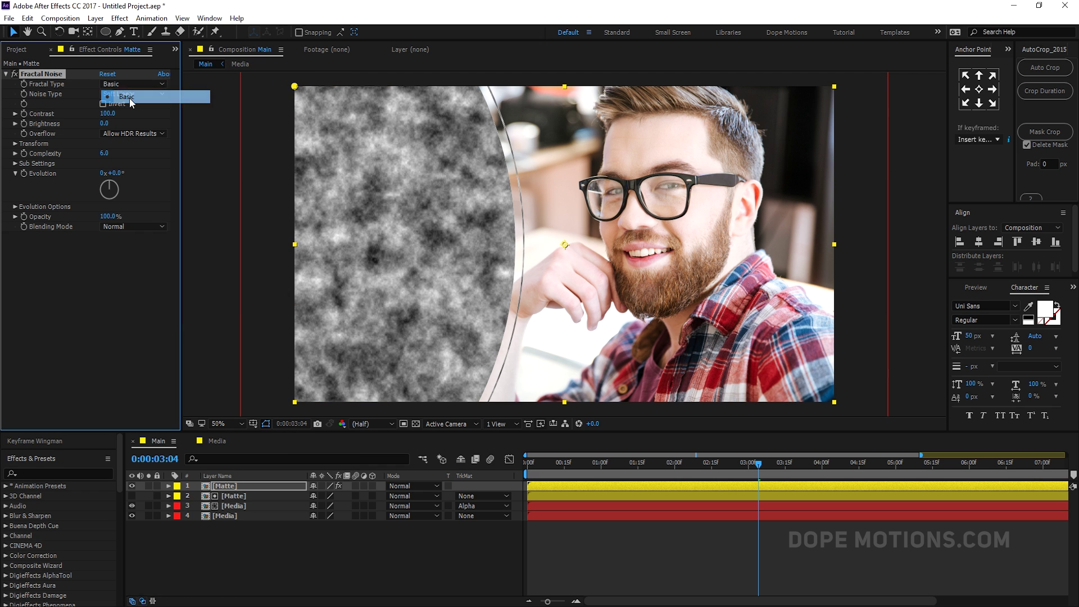
click(122, 96)
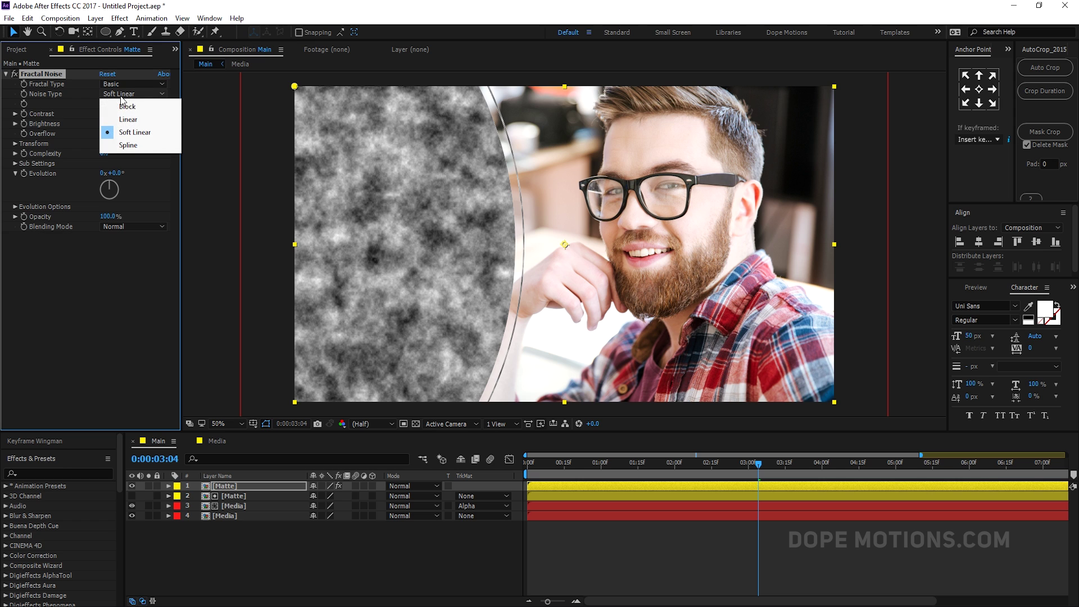
click(141, 107)
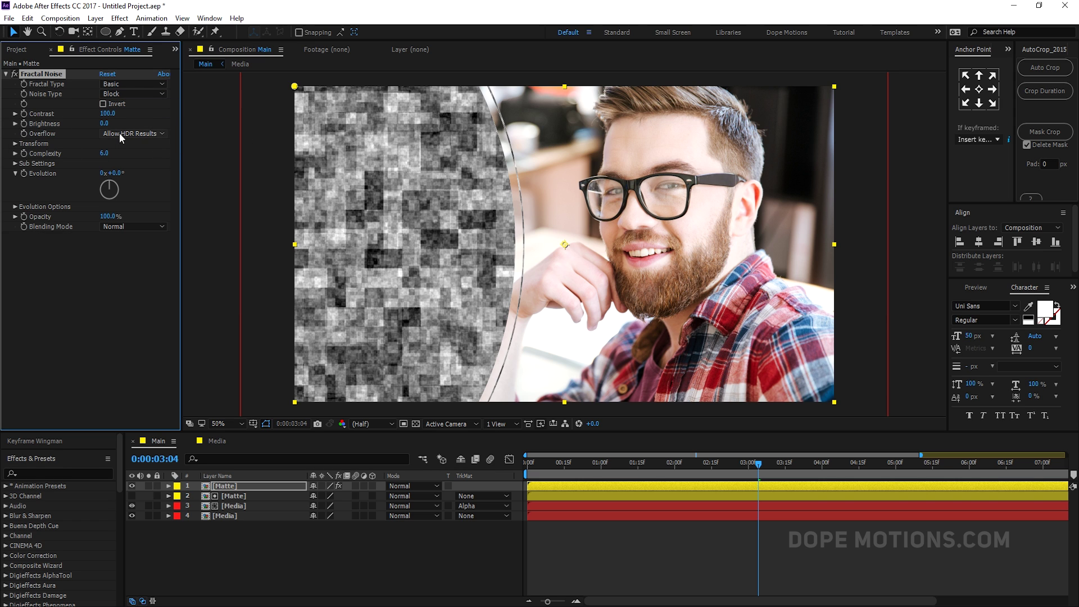
drag(106, 123, 239, 115)
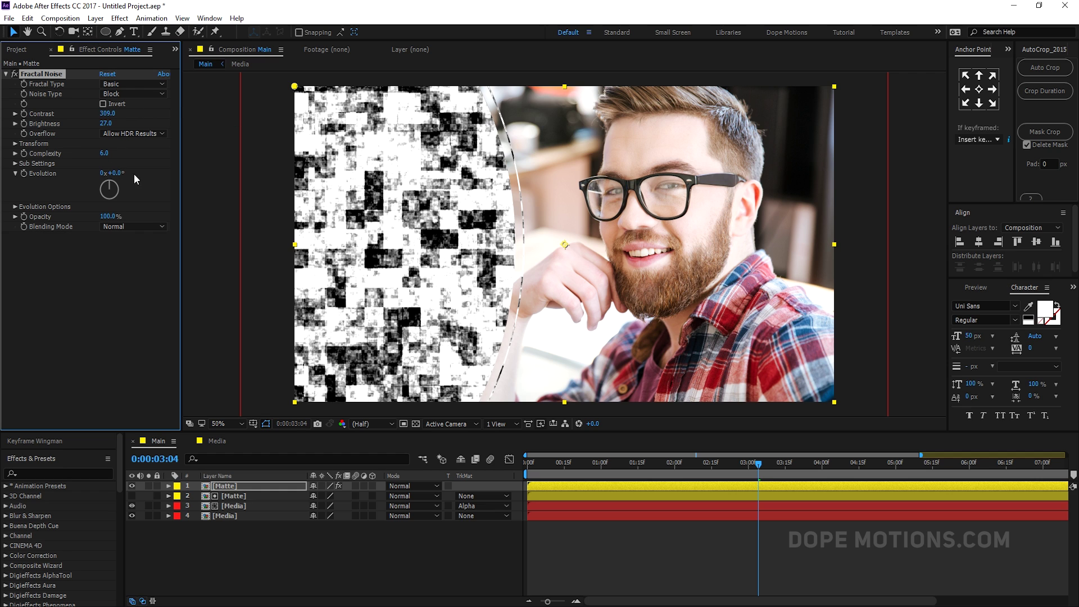
Set the Fractal Noise complexity to 1 and expand the effect's Transform settings.
drag(104, 152, 87, 153)
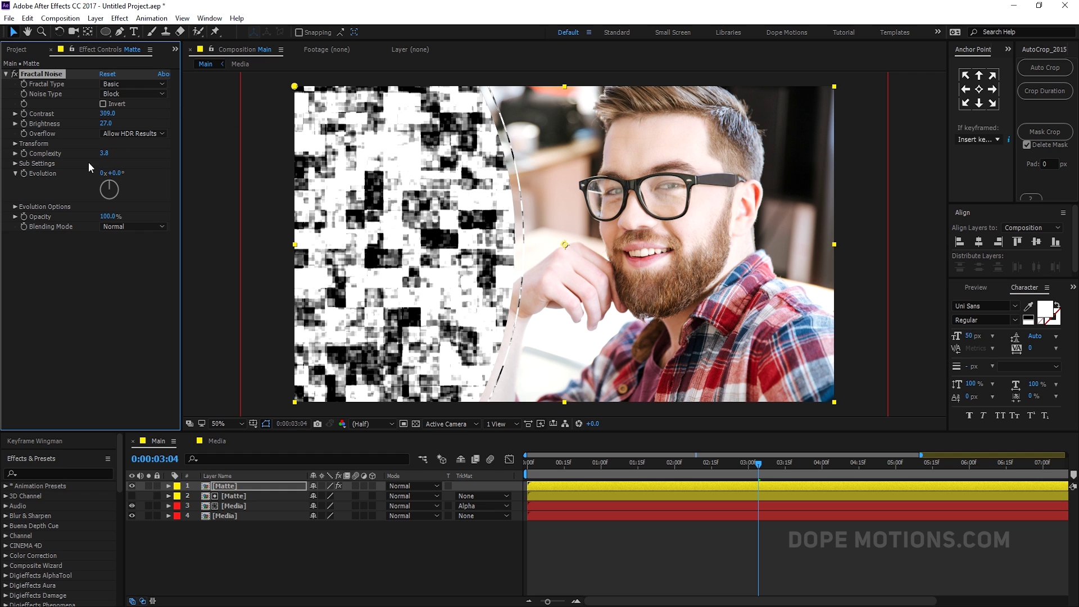
click(104, 153)
text(1)
click(135, 273)
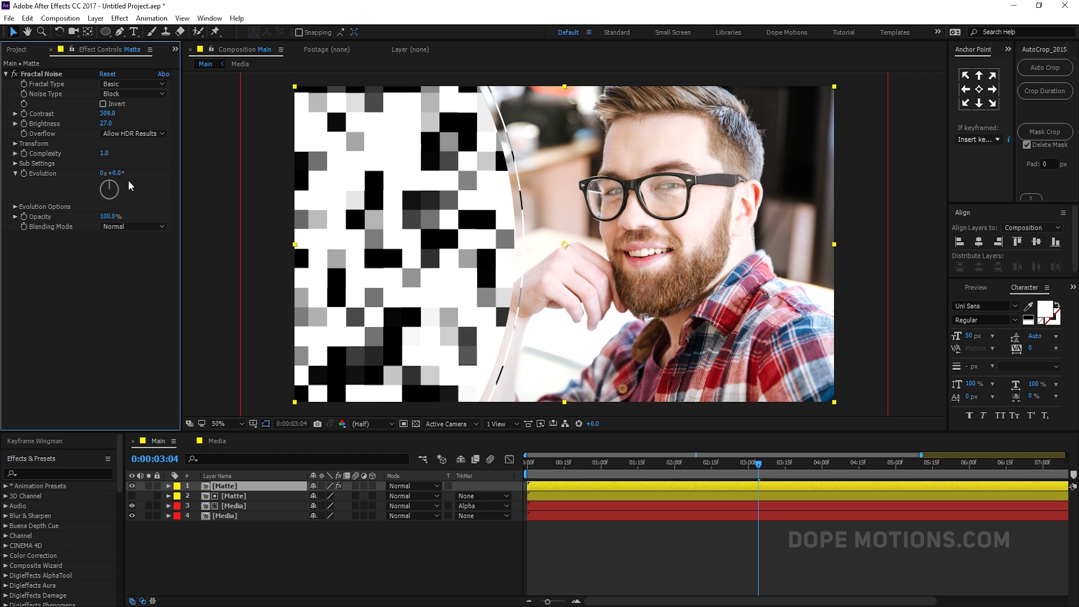
click(16, 144)
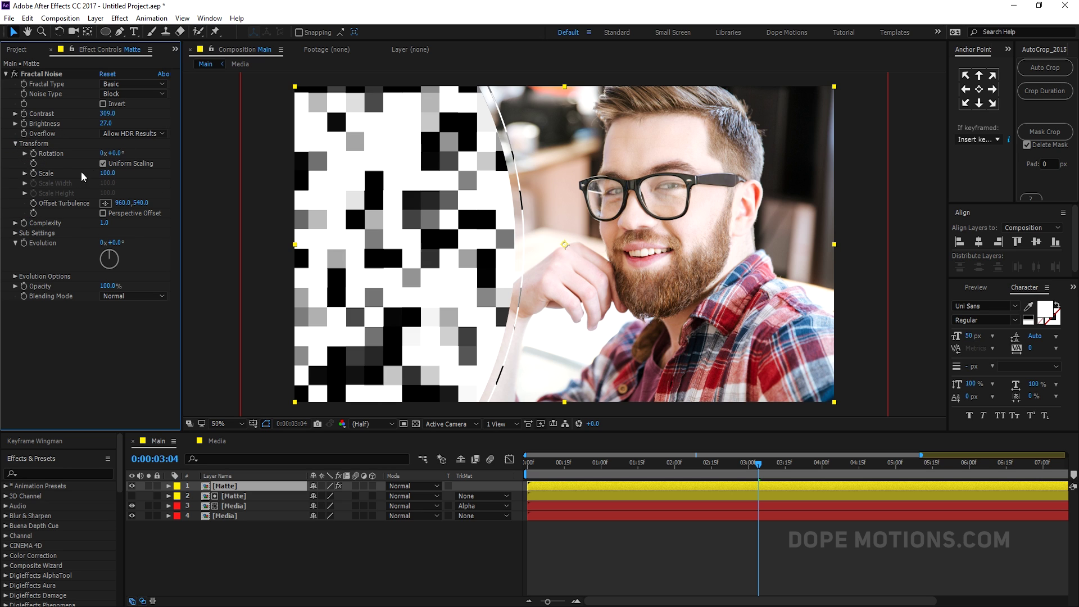
Set the Fractal Noise scale to 395 and drive its Evolution with the expression time*100.
drag(108, 173, 280, 180)
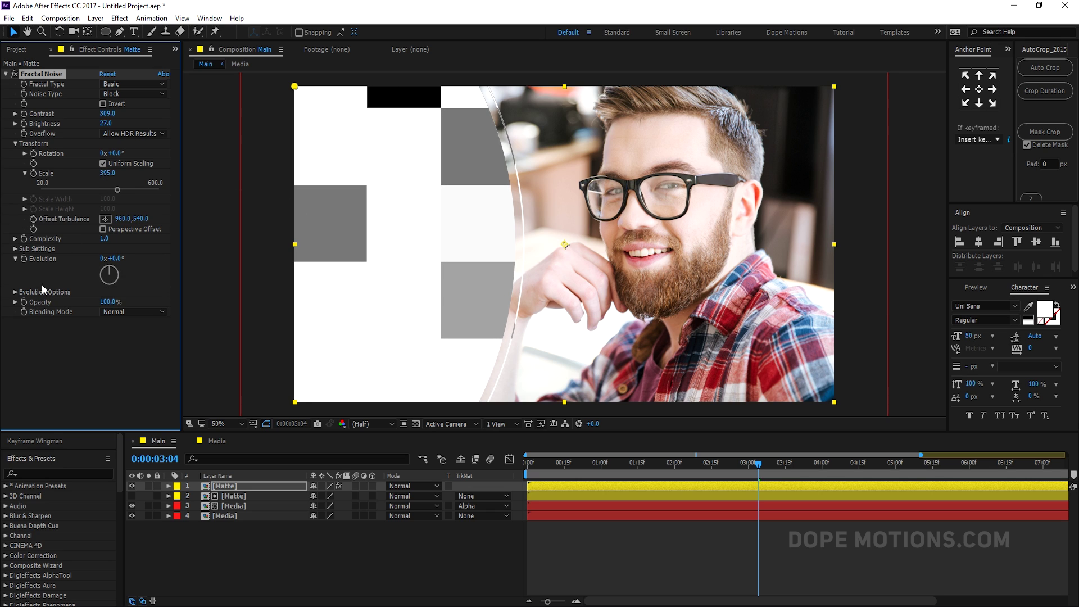
drag(115, 265, 184, 264)
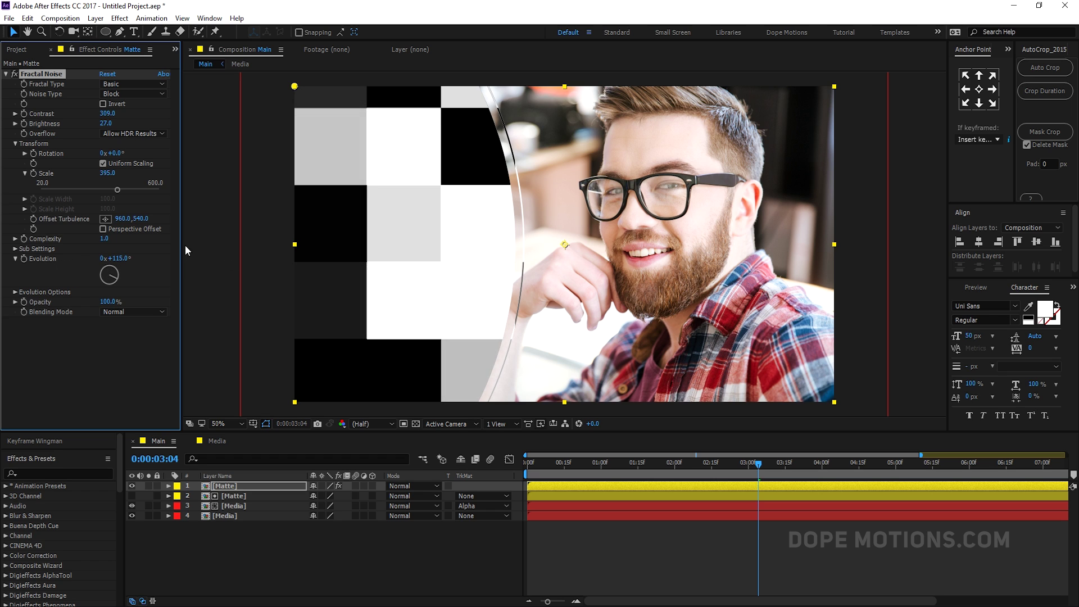
alt+click(23, 259)
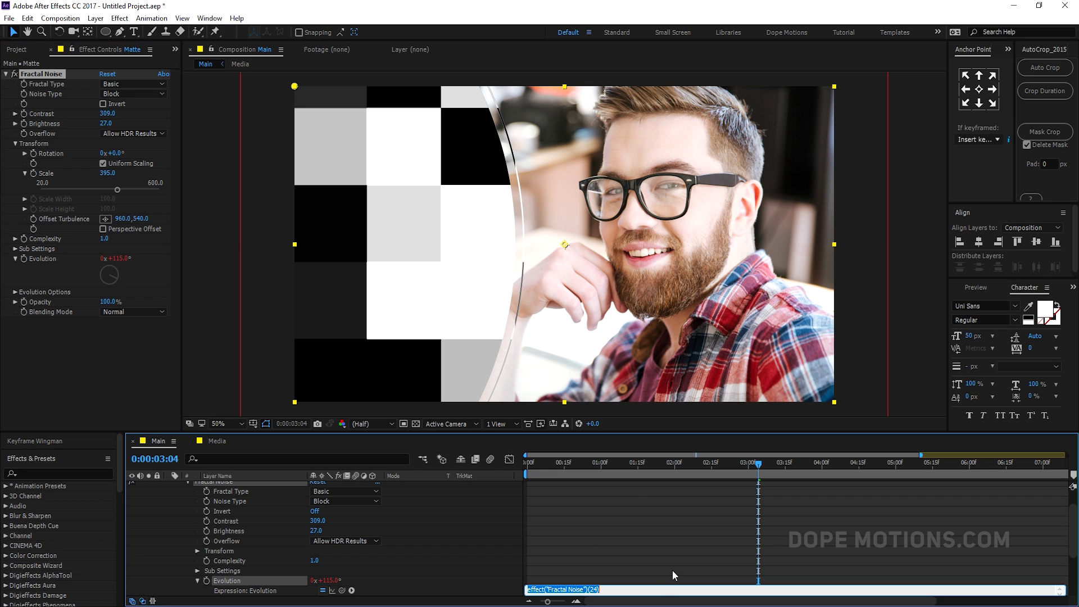
text(time*100)
click(642, 510)
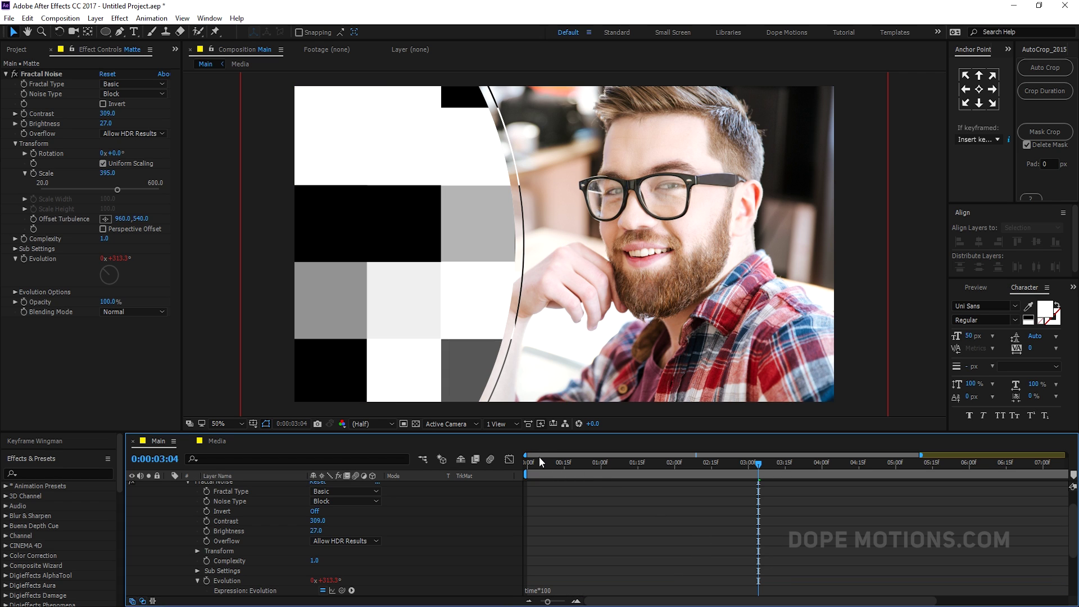
drag(538, 462, 697, 477)
scroll(146, 513, up, 1)
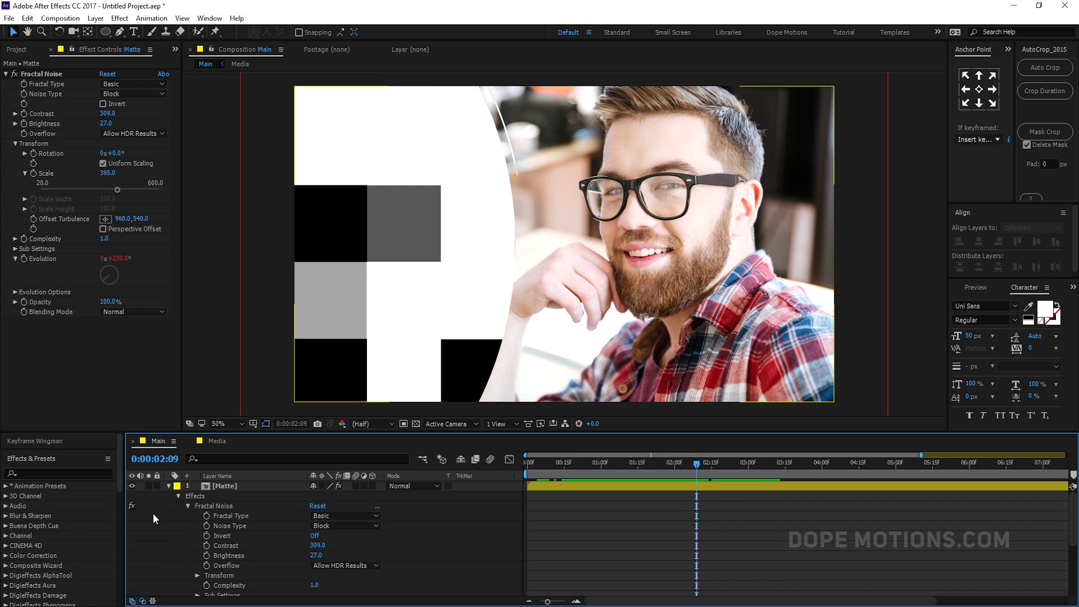
click(168, 485)
Try a Fill effect on the top Matte layer, placed above its Fractal Noise, and delete it.
click(224, 486)
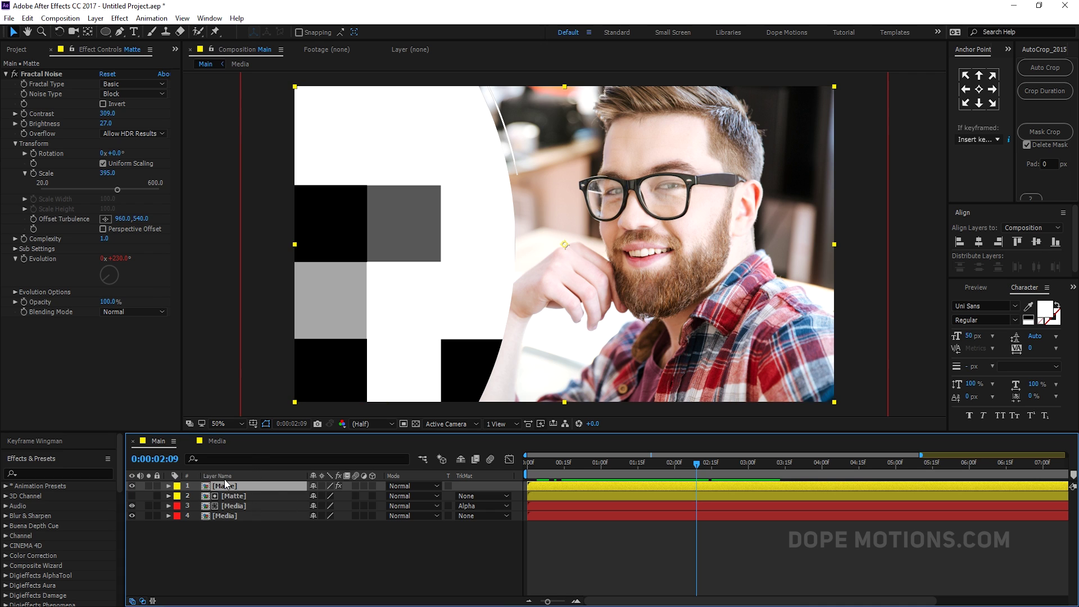
key(ctrl+space)
text(fill)
key(Return)
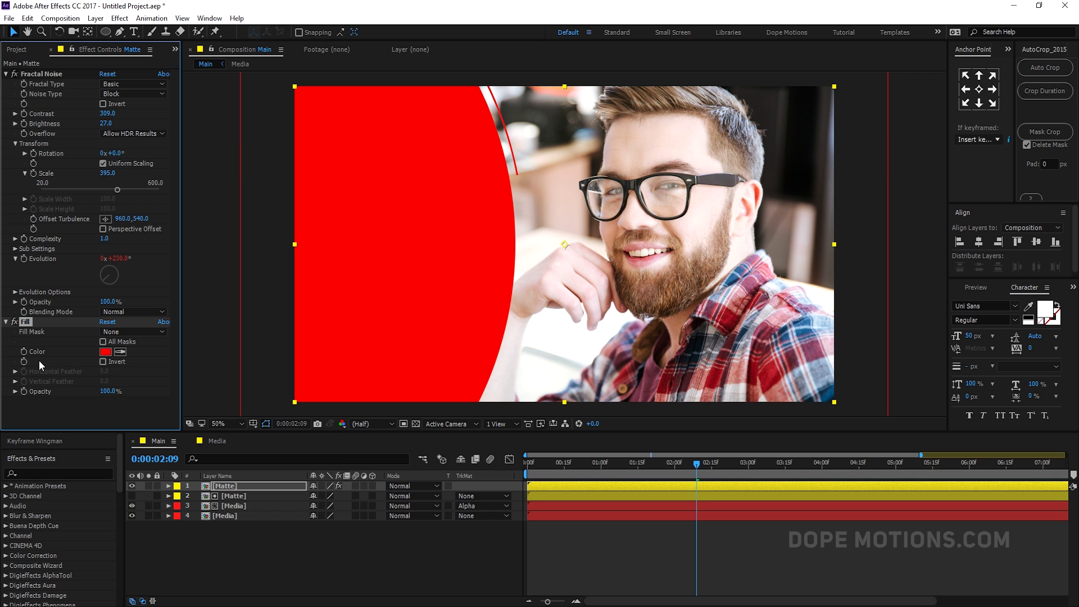
drag(28, 325, 39, 72)
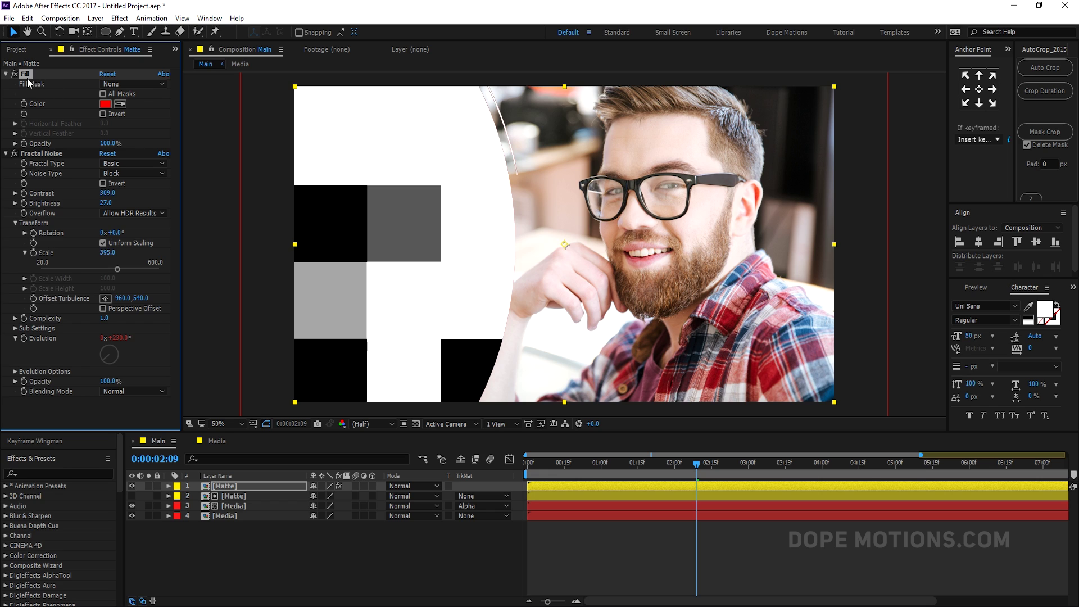
click(65, 354)
click(28, 76)
key(Delete)
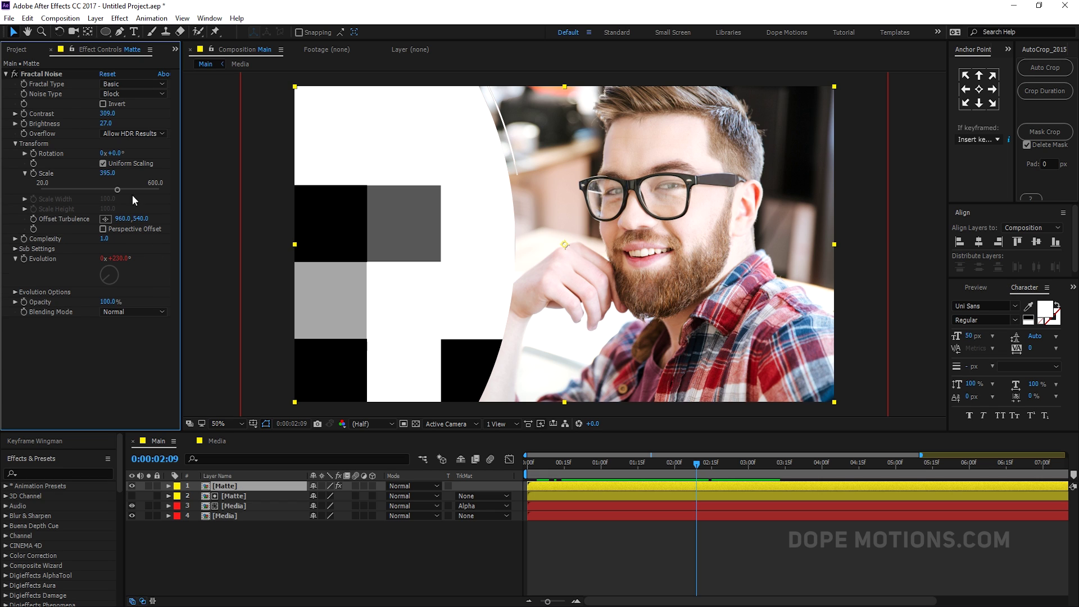
Set the Fractal Noise effect's opacity to 50%.
click(108, 303)
text(50)
key(Return)
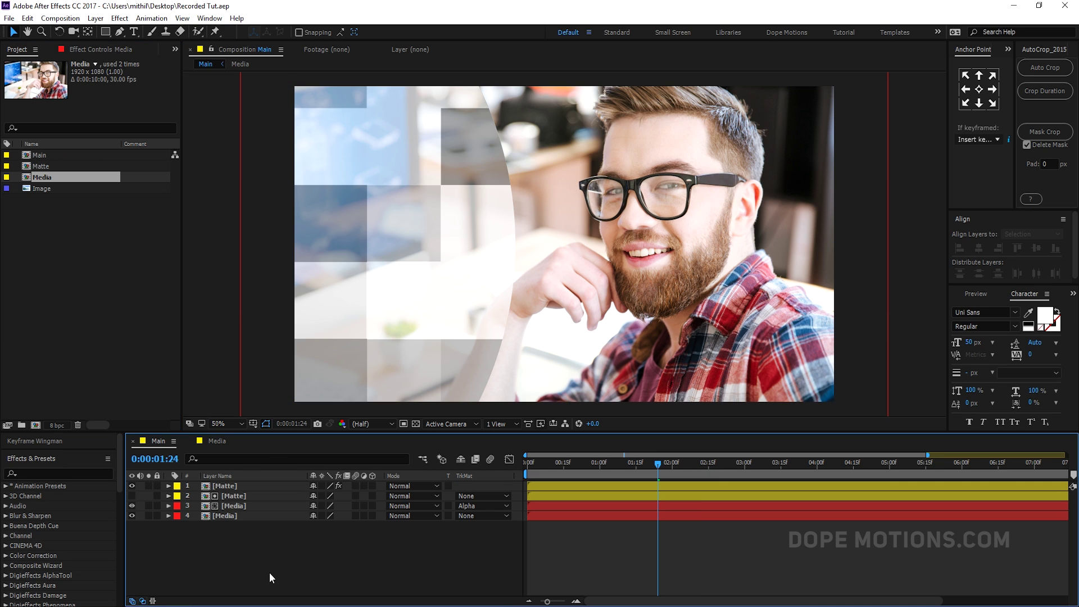
Duplicate the top Matte layer and replace the copy's Fractal Noise with a Fill effect.
click(224, 486)
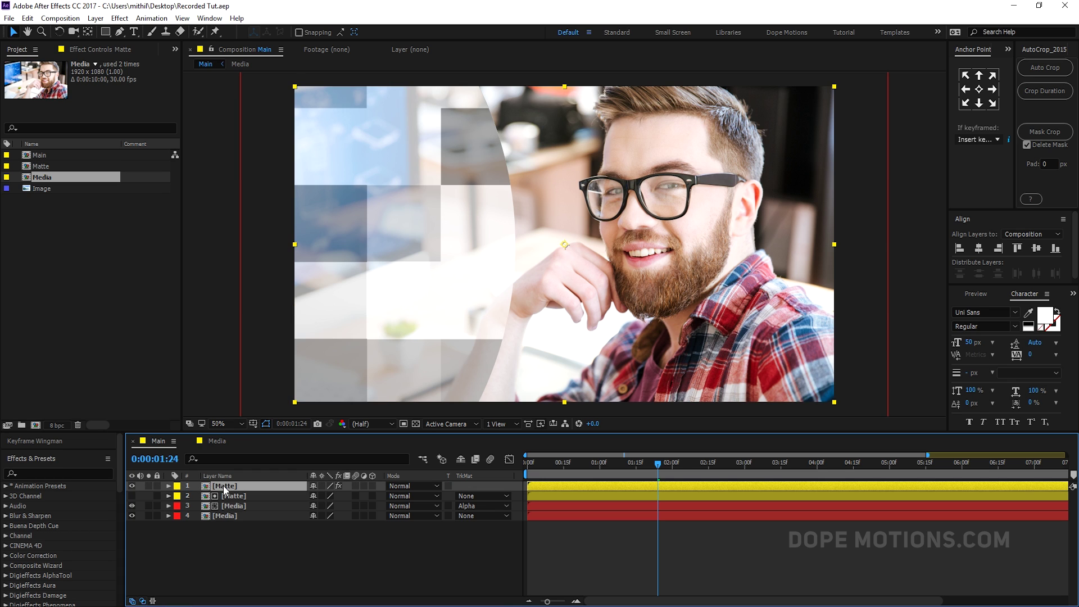
key(ctrl+d)
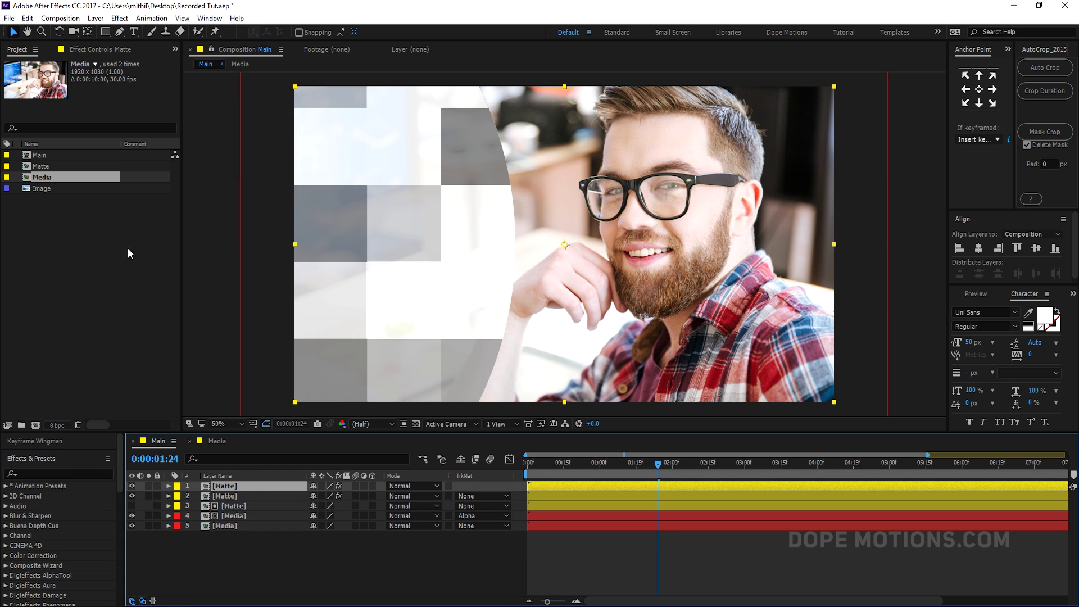
click(93, 49)
click(42, 73)
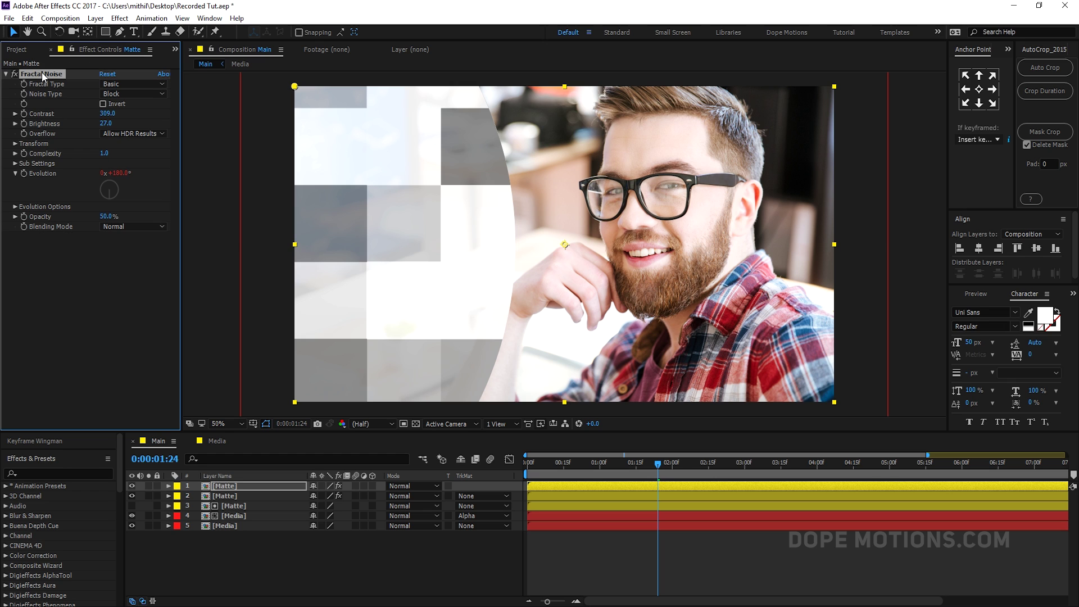
key(Delete)
key(ctrl+space)
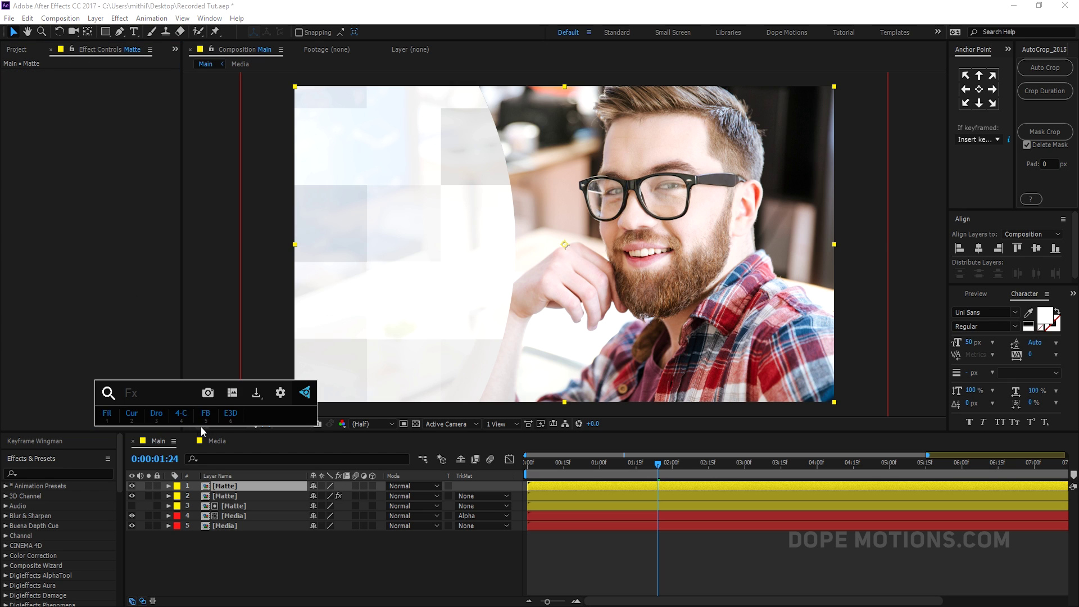
text(fill)
key(Return)
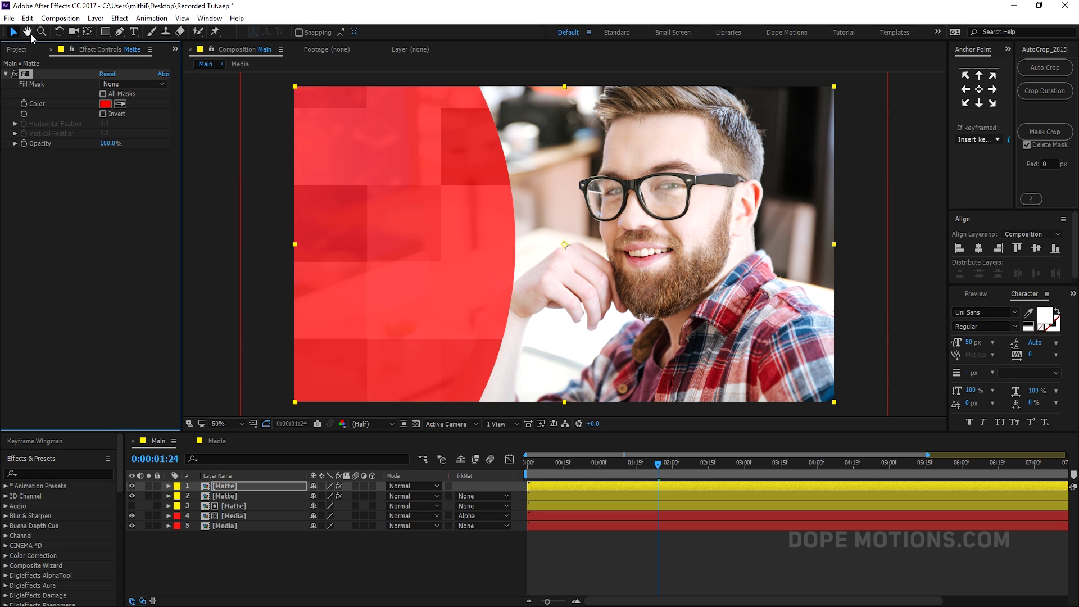
Set the Fill color of the top Matte layer to blue 0078FF and scrub through the animation.
click(105, 104)
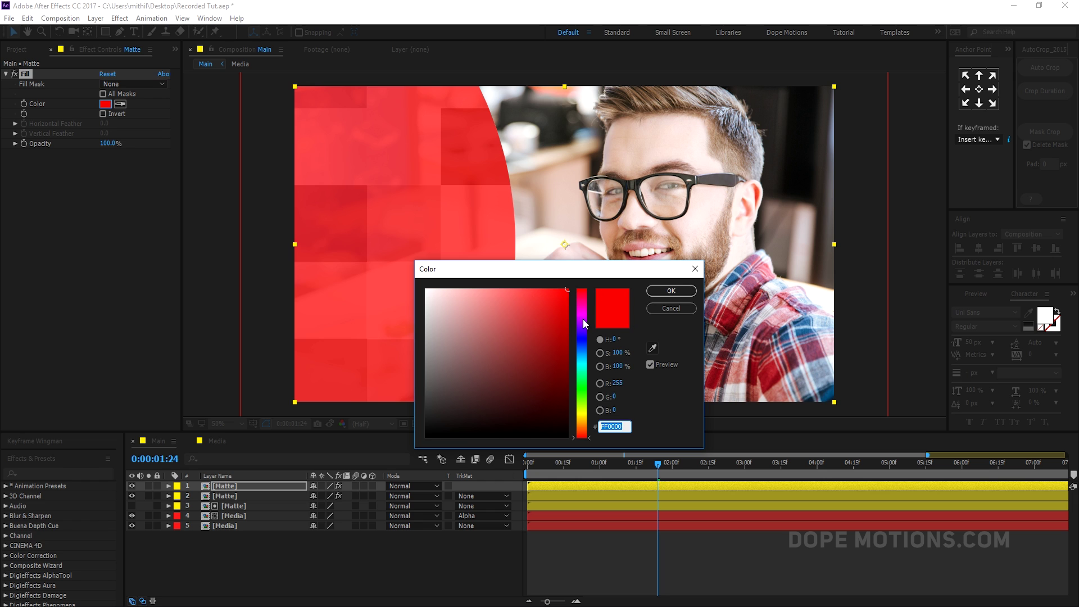
drag(584, 325, 587, 349)
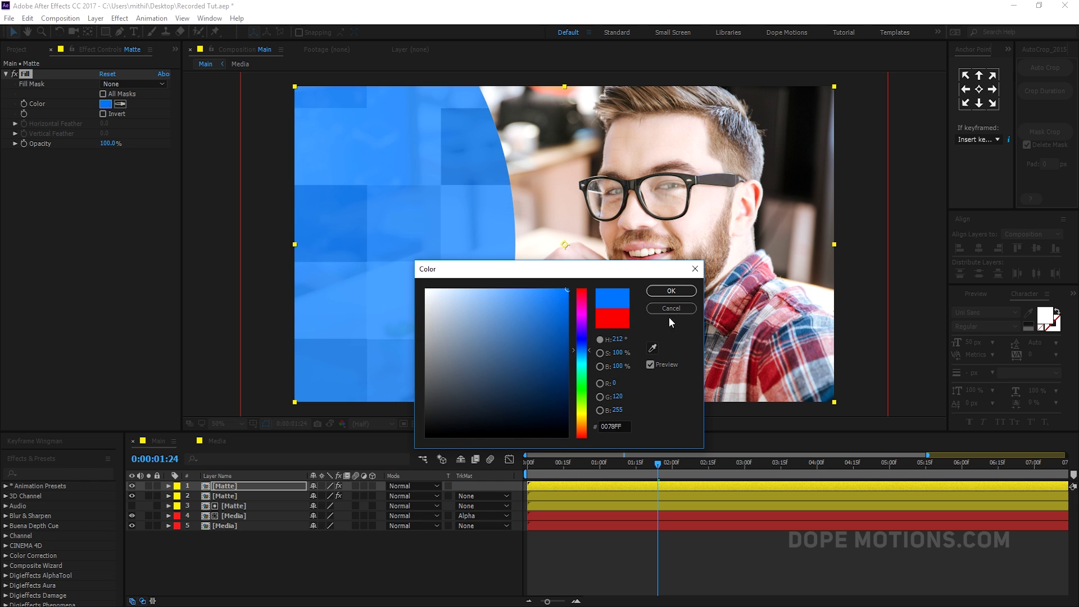
click(671, 290)
click(332, 538)
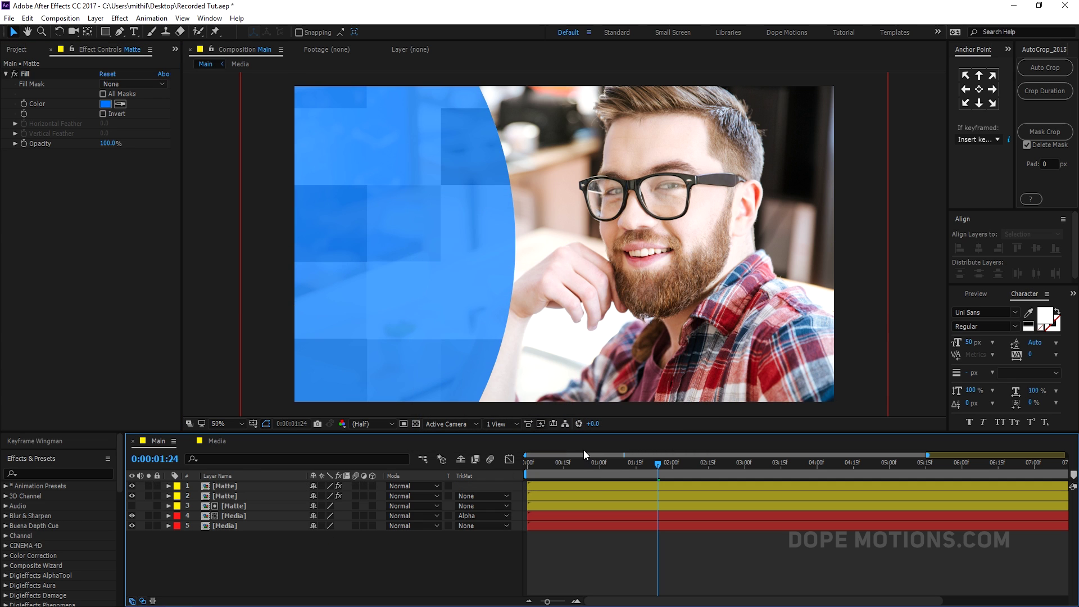
click(578, 462)
drag(574, 463, 755, 484)
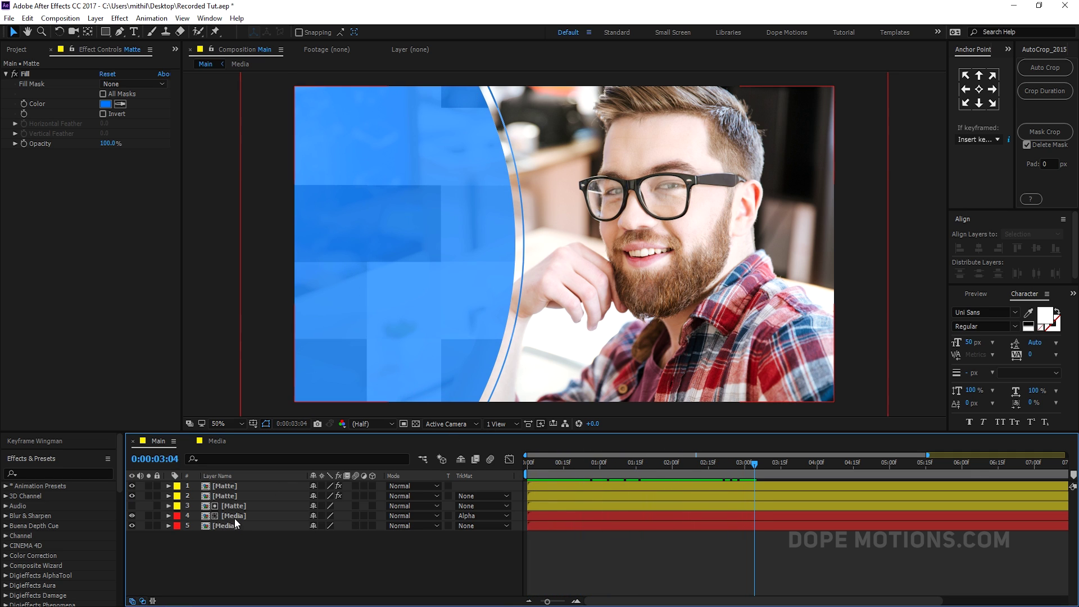
Duplicate the blue Matte layer and set the copy's Fill color to white FFFFFF.
click(225, 486)
key(ctrl+d)
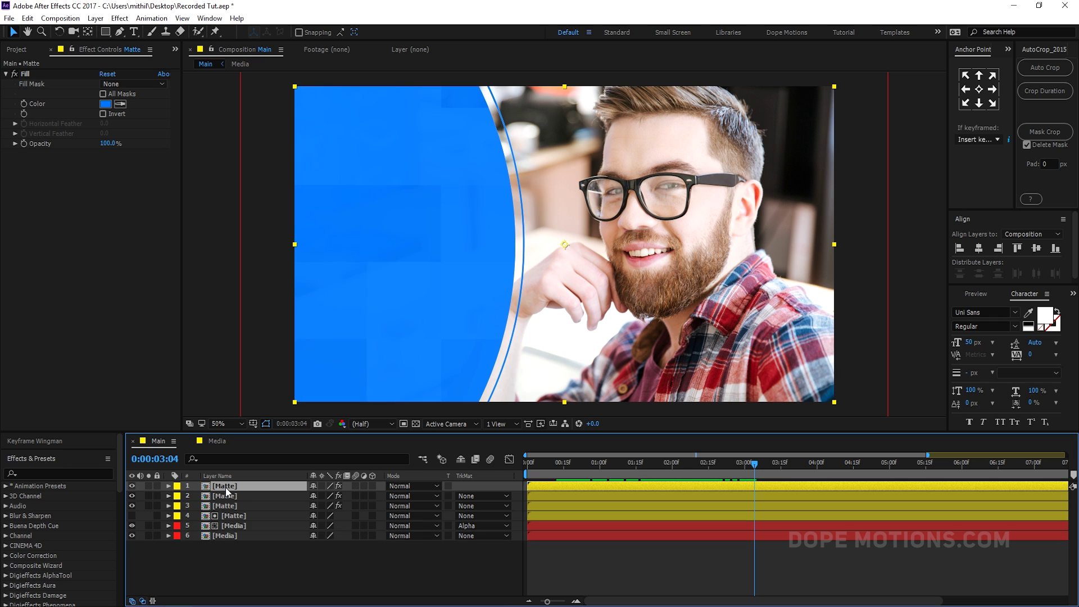
click(105, 104)
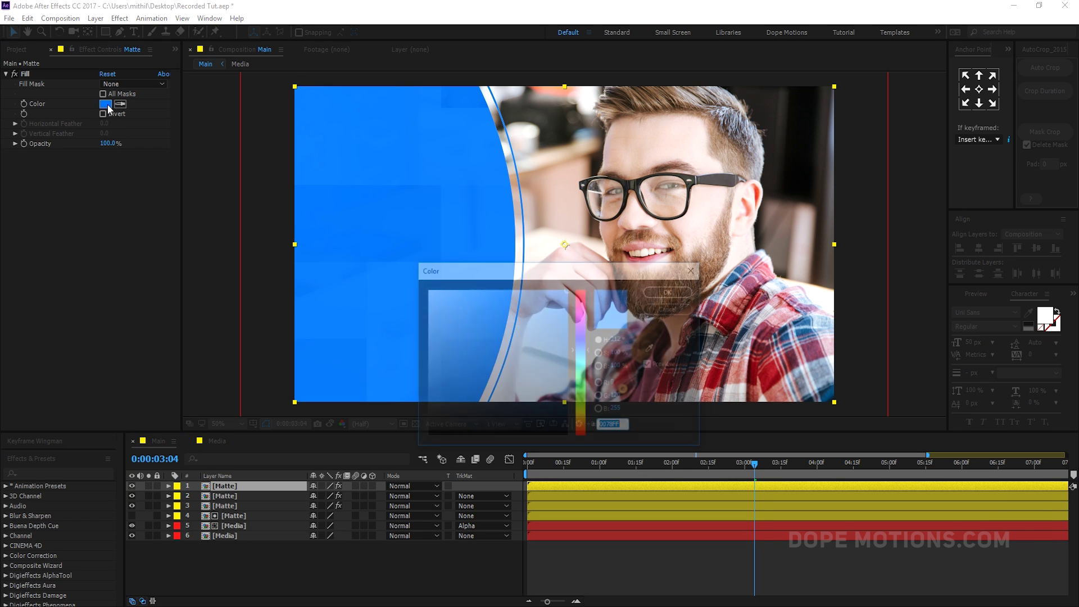
drag(495, 314, 324, 228)
click(671, 290)
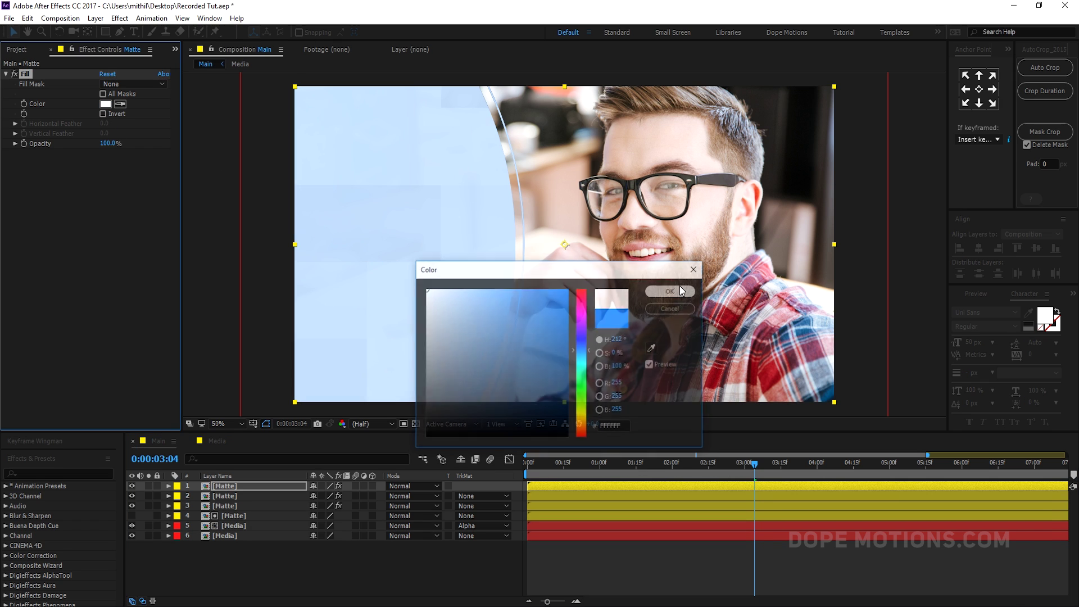
Move the white Matte layer directly above the bottom Media layer and nudge it slightly to the right in the frame.
key(t)
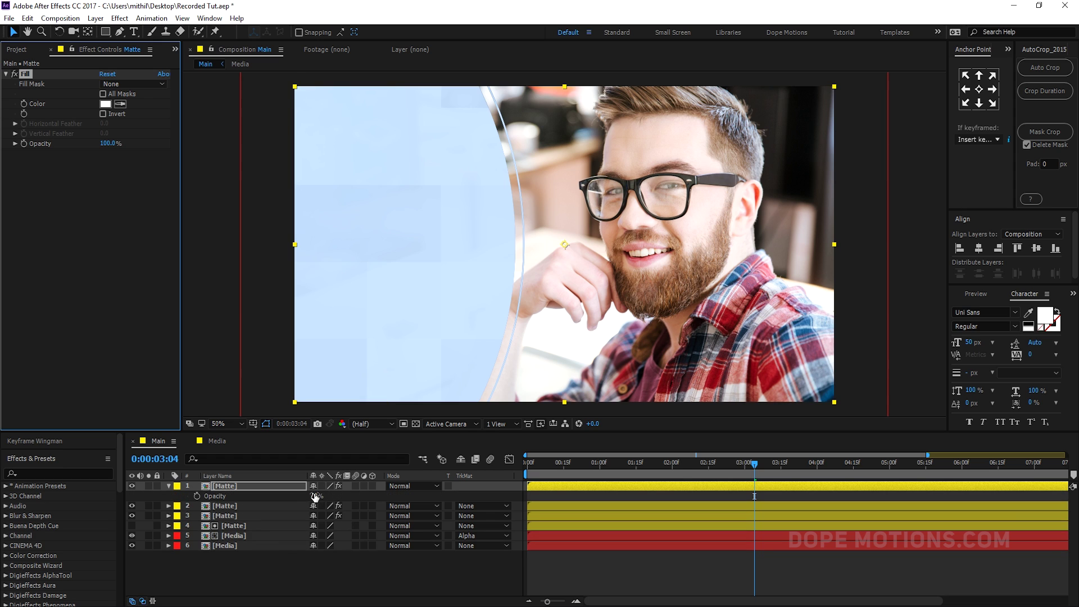
drag(223, 490, 223, 544)
click(169, 525)
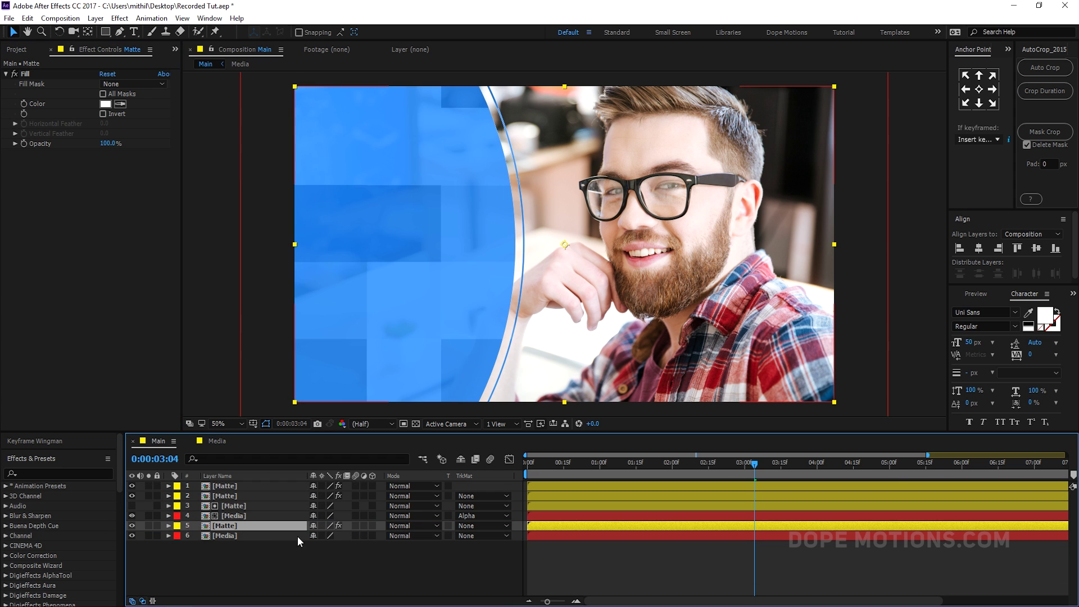
click(404, 339)
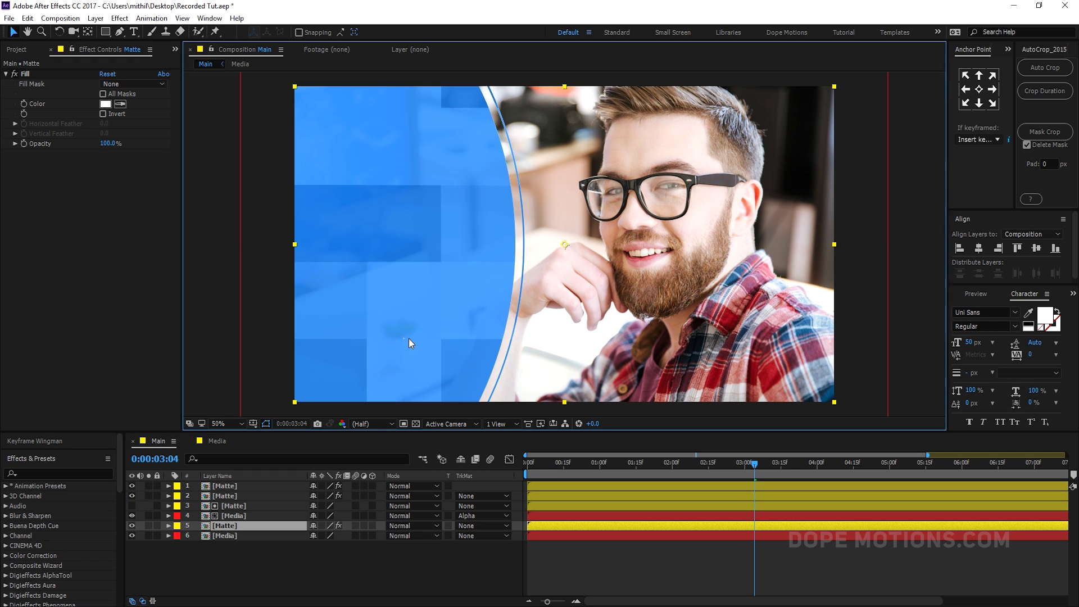
drag(413, 329, 416, 329)
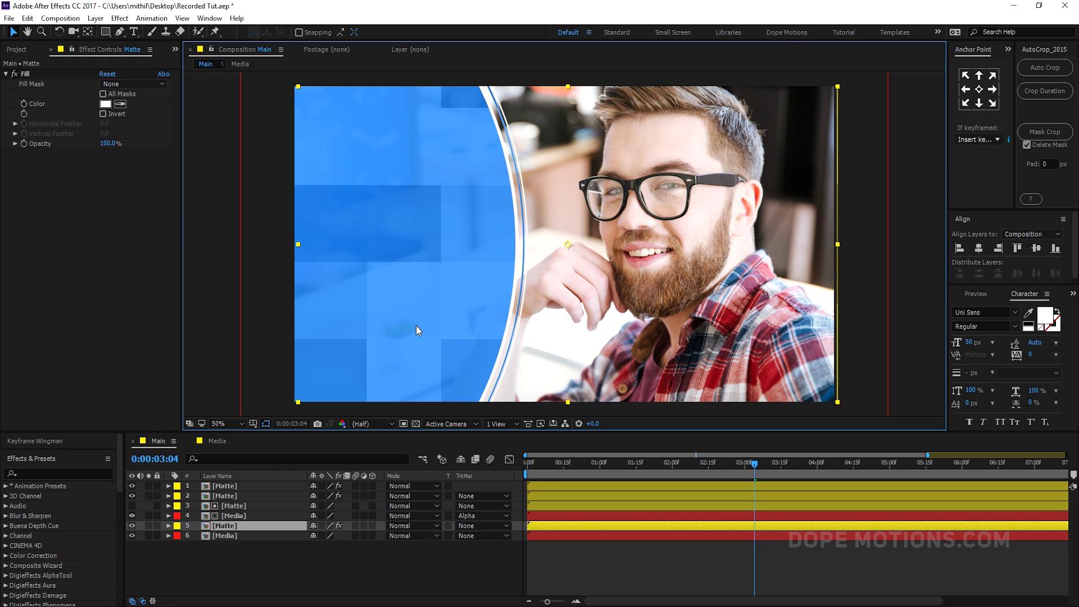
drag(540, 461, 753, 504)
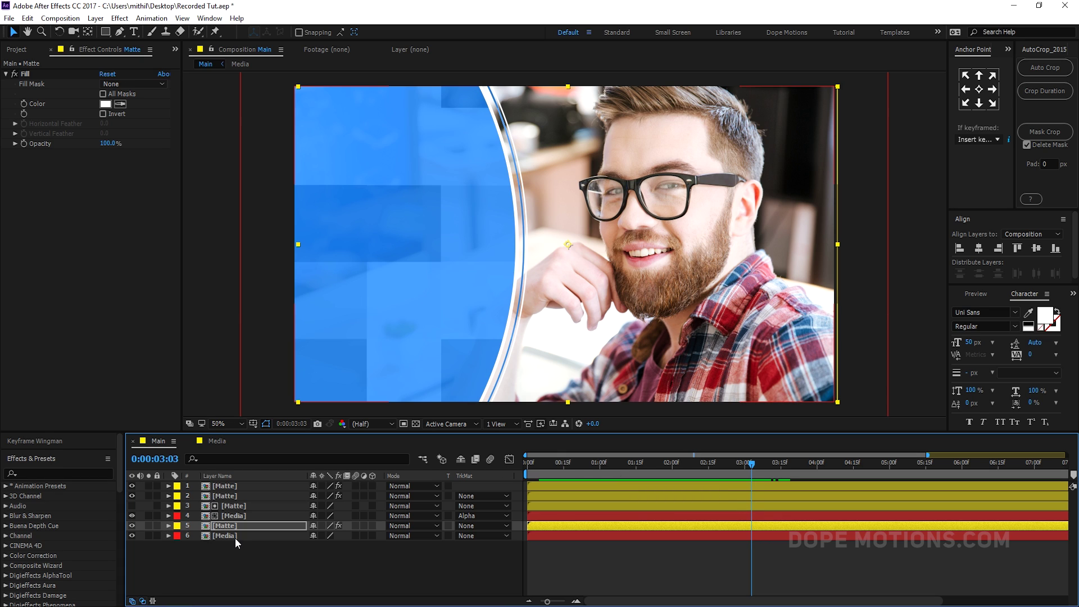
Keyframe the bottom Media layer's scale from 100% at 0:00:00:00 to 120% at 0:00:05:00 and play the animation.
click(278, 535)
key(s)
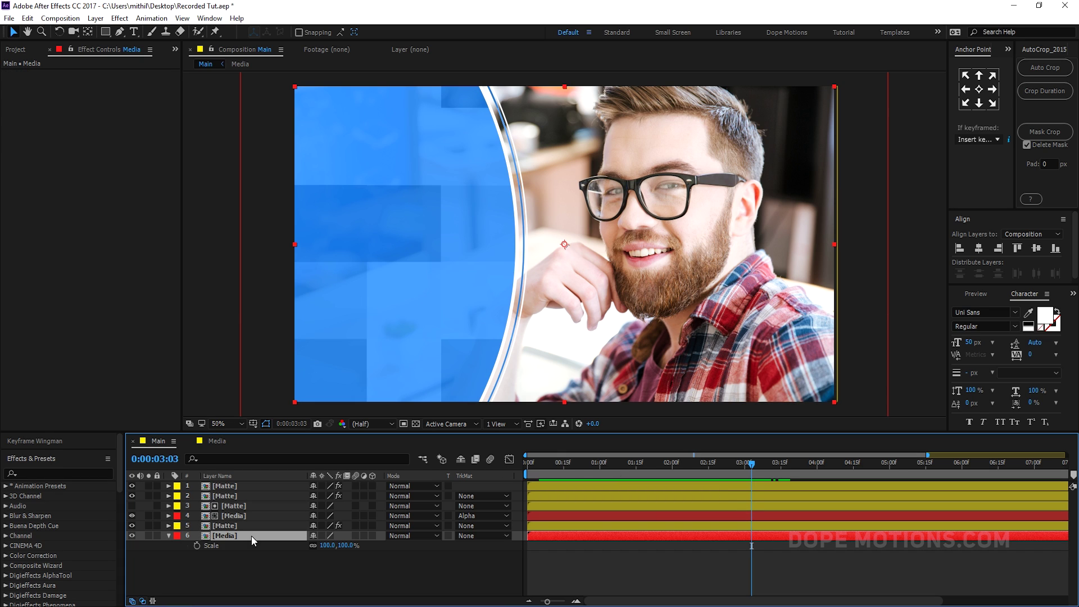
drag(546, 465, 460, 467)
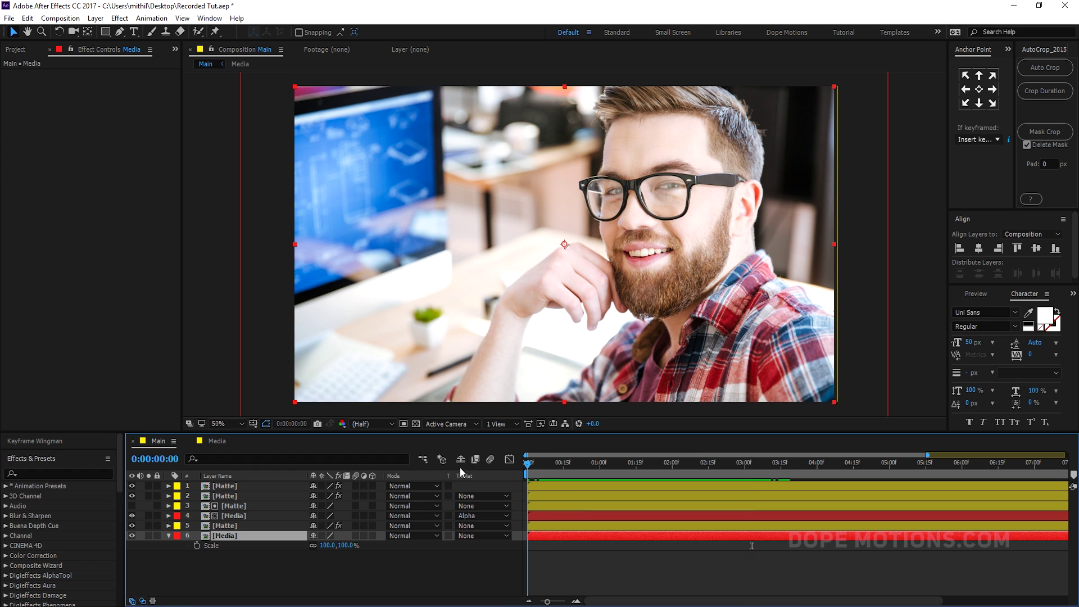
click(197, 544)
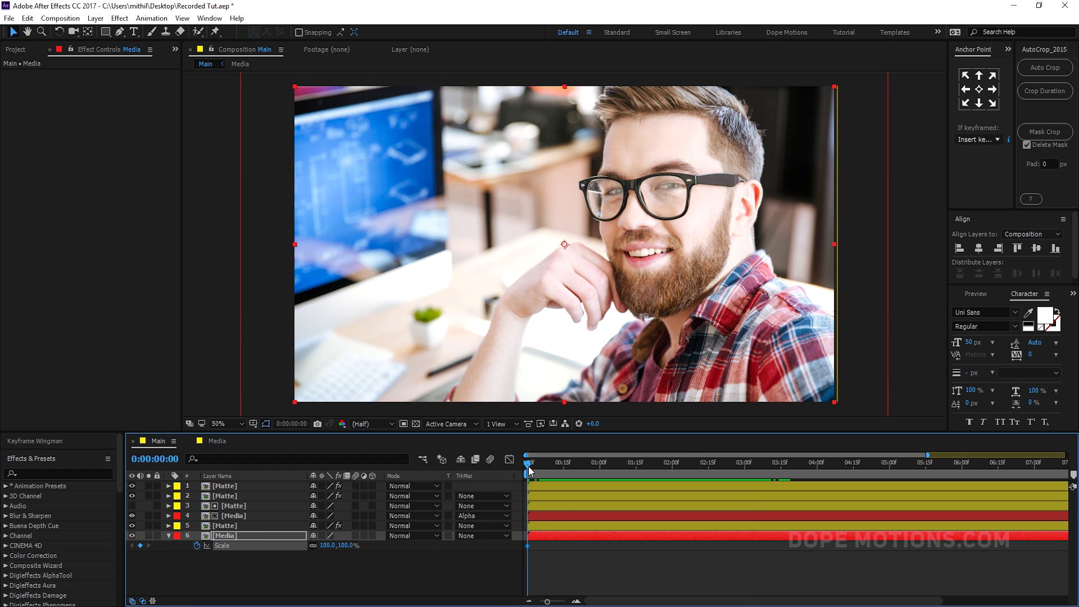
drag(844, 467, 890, 472)
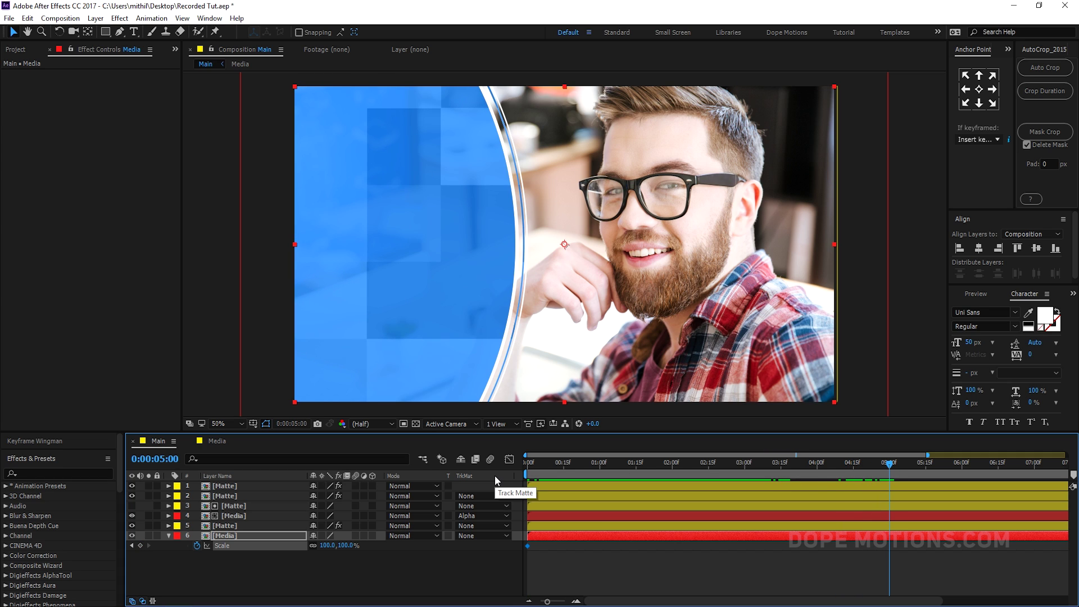
click(344, 546)
key(Return)
drag(562, 462, 473, 467)
key(space)
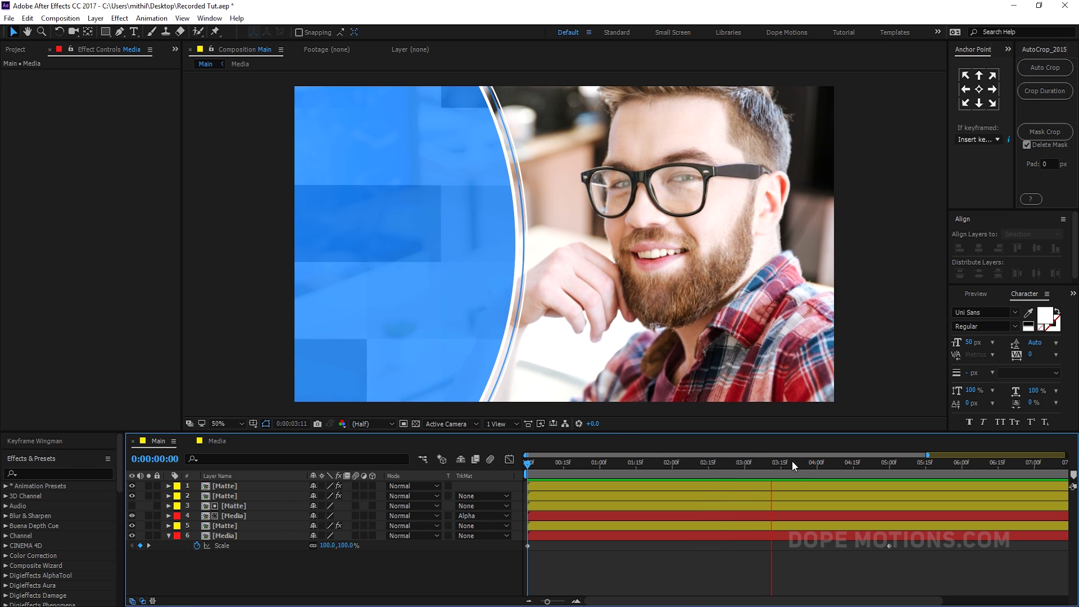
Change the bottom Media layer's scale keyframe at 0:00:05:00 to 110% and scrub through the zoom.
drag(774, 466, 888, 464)
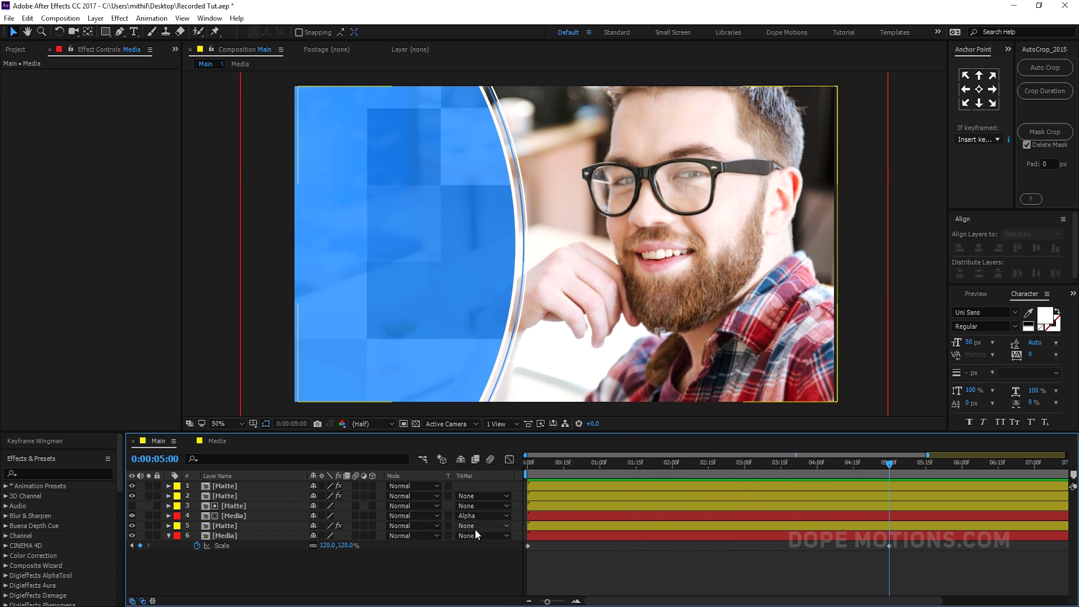
click(352, 546)
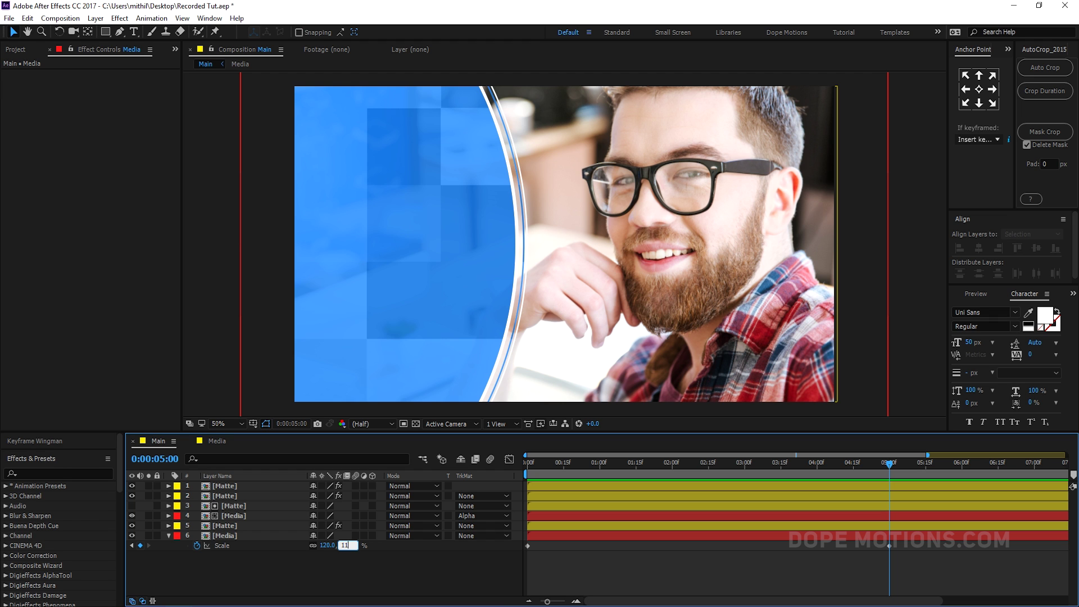
key(Return)
drag(582, 459, 783, 489)
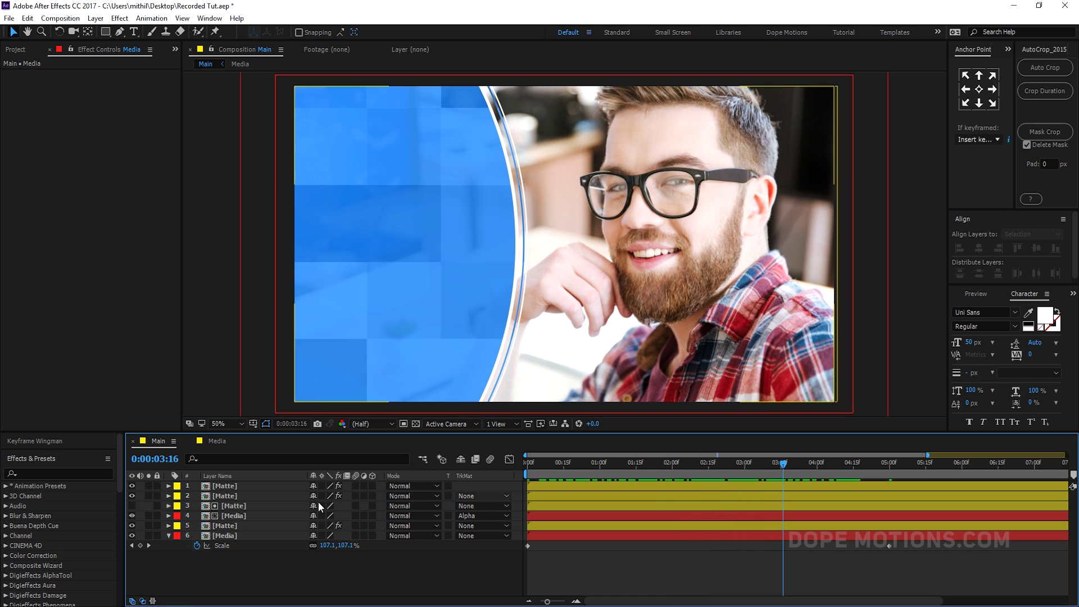
Add a white two-line text layer reading CORPORATE PRESENTATION over the blue circle area.
click(170, 535)
click(196, 226)
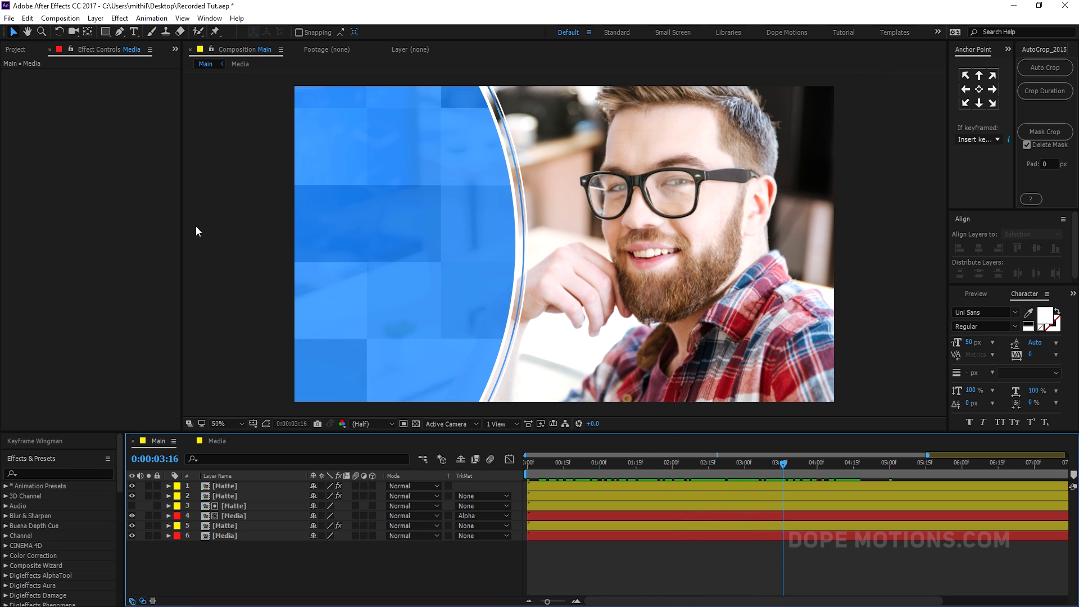
click(133, 34)
click(360, 200)
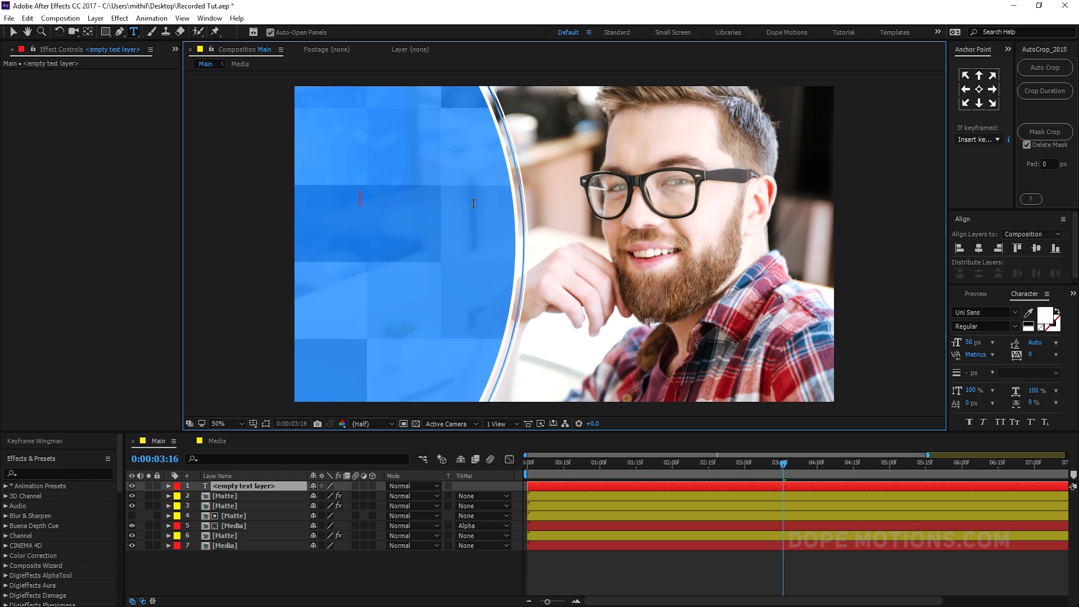
text(CORPORATE)
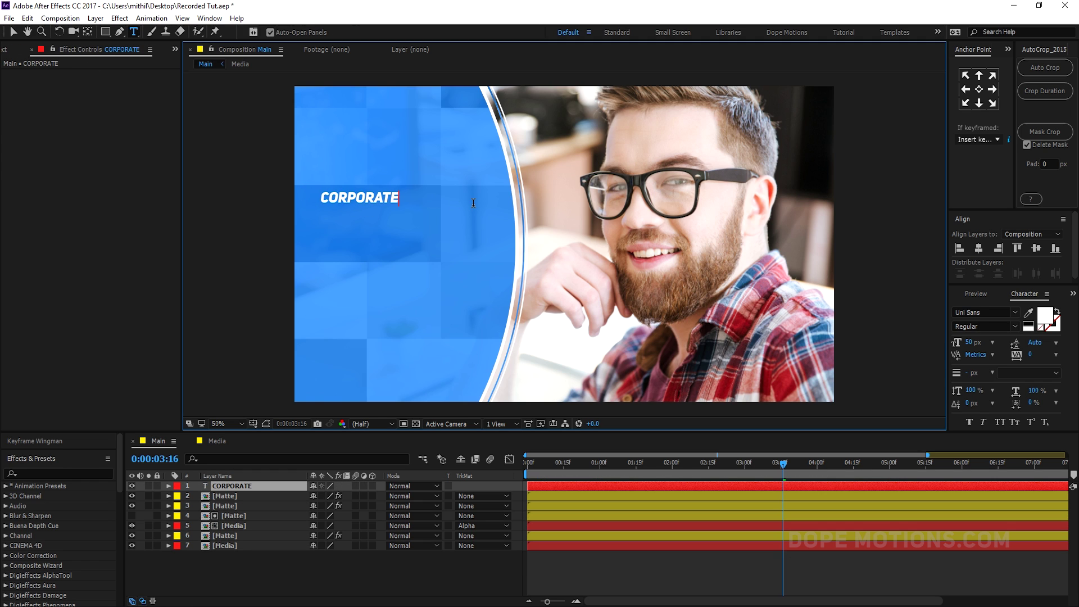
key(Return)
text(PRESENTATION)
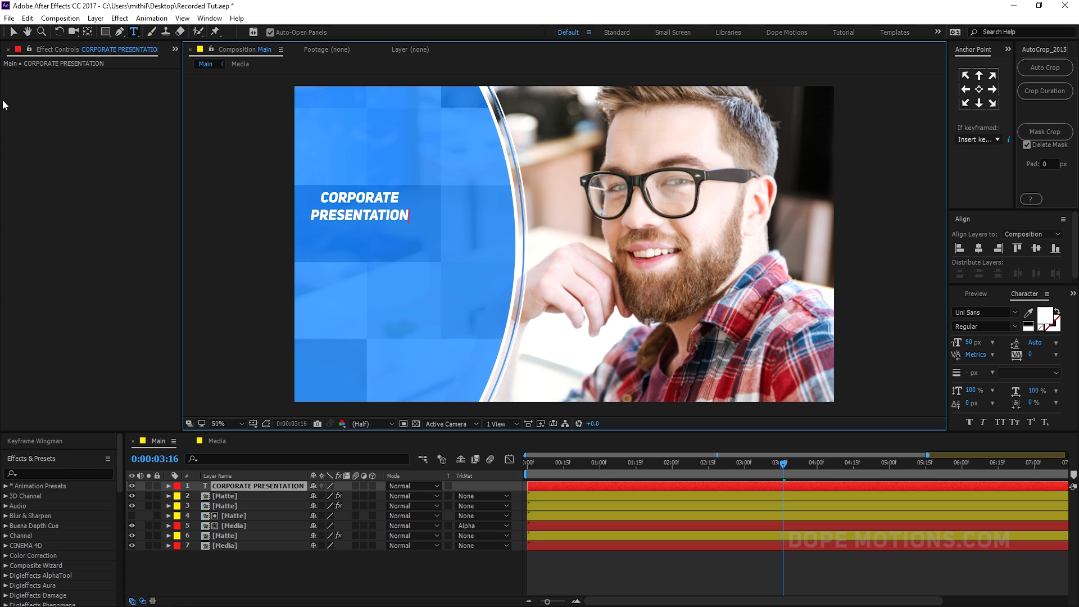
click(13, 32)
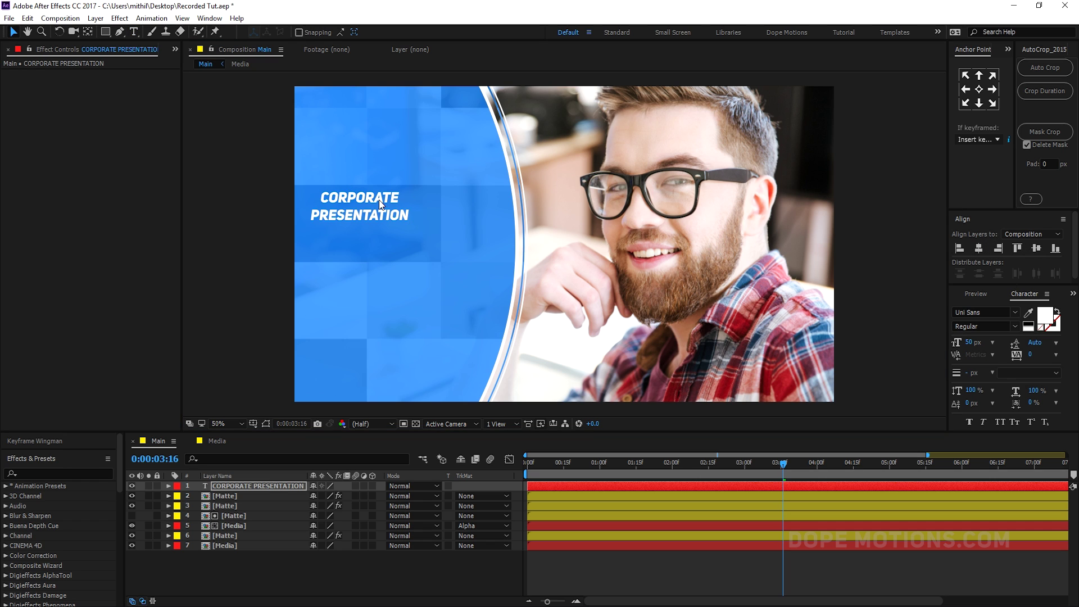
Move the title up and to the right within the blue area and set its font size to 63 px.
key(Caps_Lock)
drag(374, 198, 403, 182)
key(Caps_Lock)
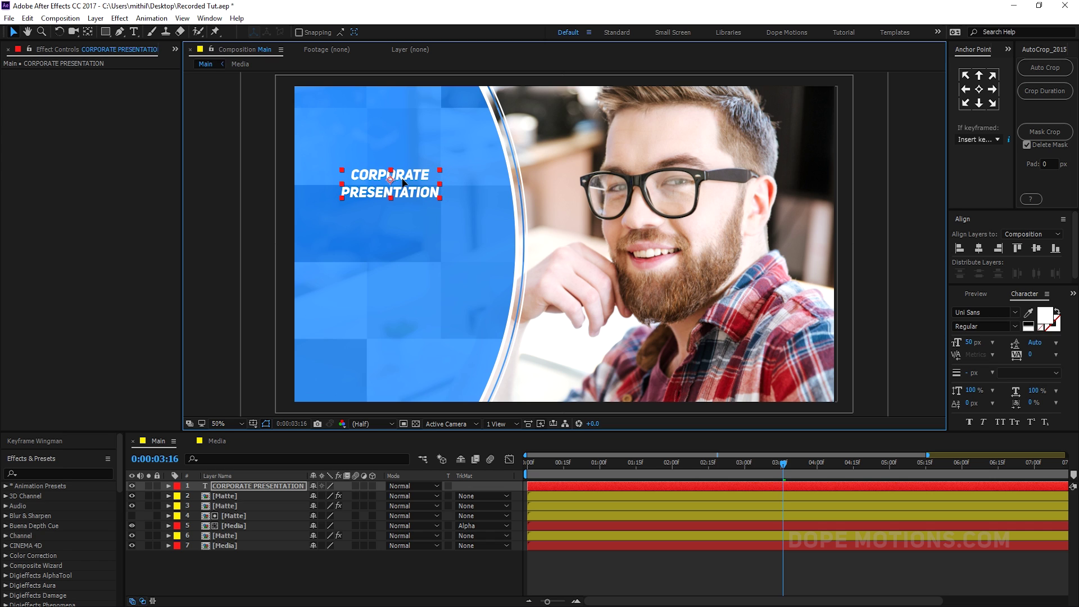
drag(969, 342, 978, 341)
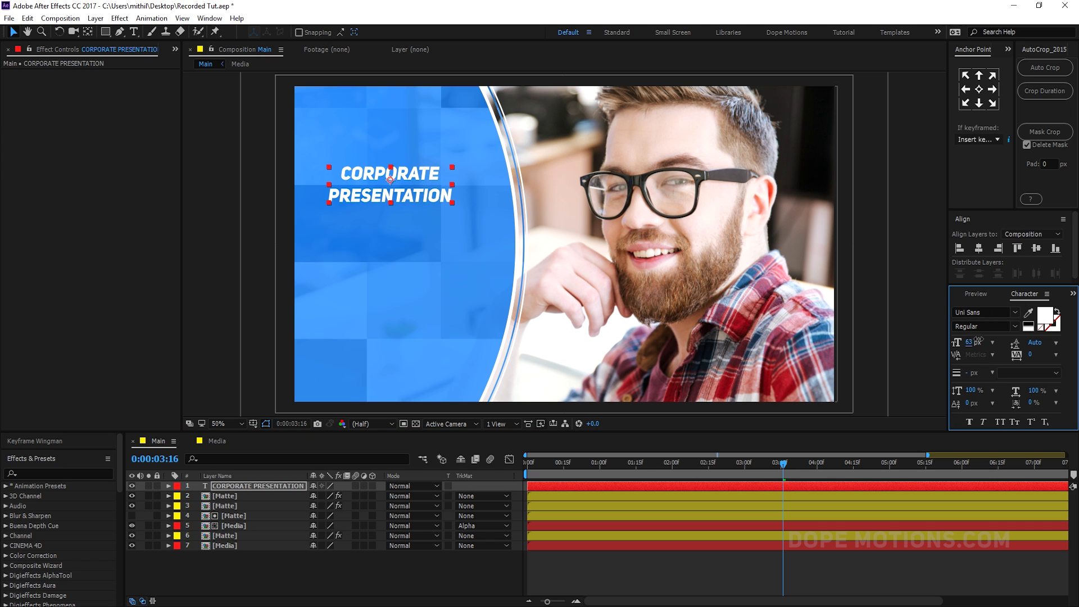
drag(422, 176, 426, 177)
Change the title's font to UniSansBold and deselect the layer.
click(1015, 313)
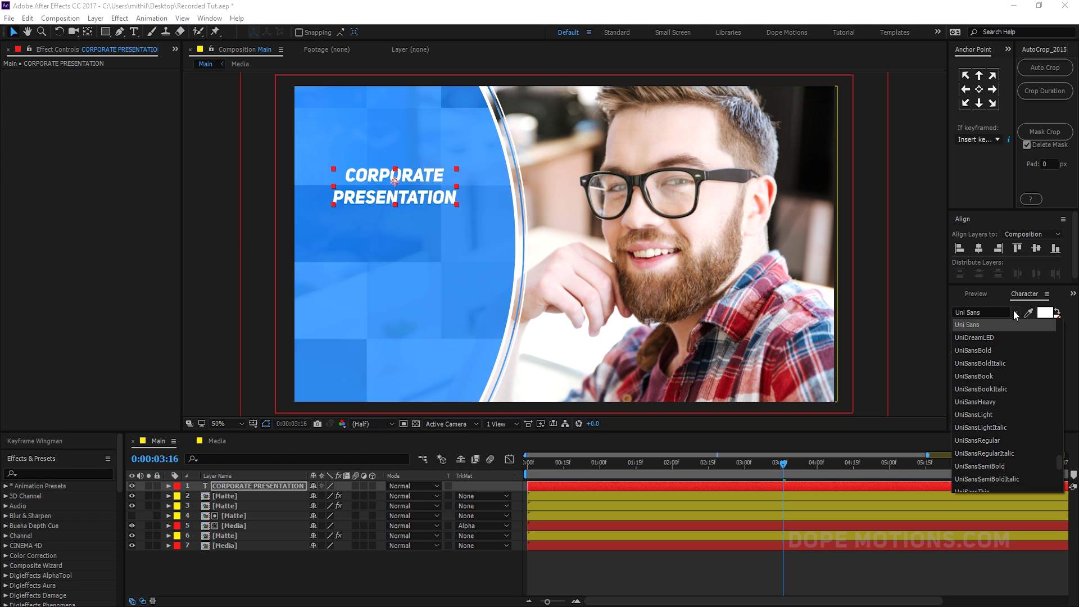
click(983, 351)
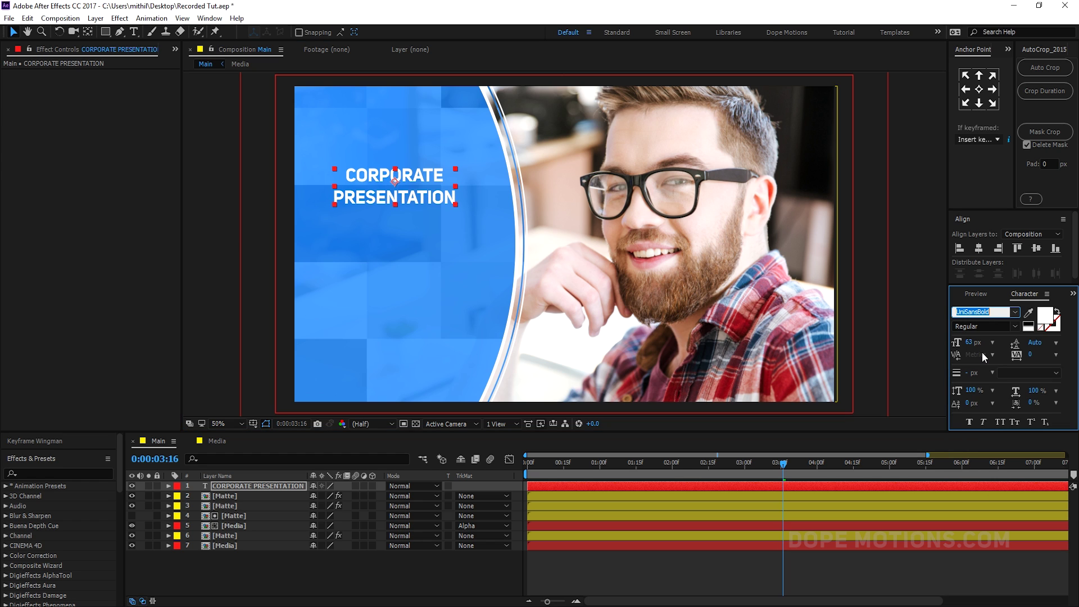
click(321, 573)
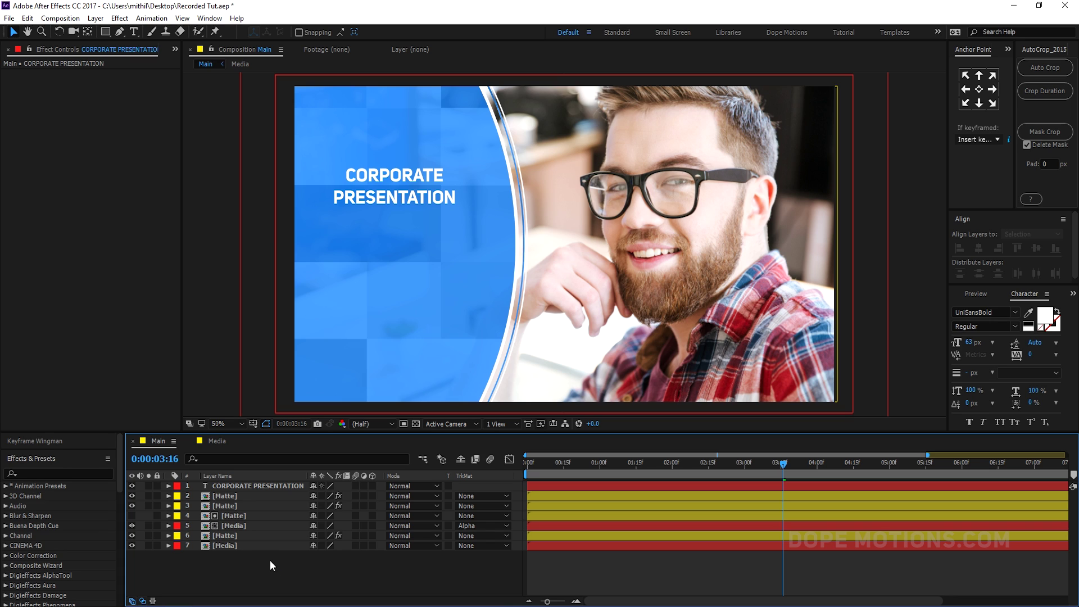
Draw a rectangle shape framing the title on a new shape layer and set its white stroke width to 10 px.
click(103, 32)
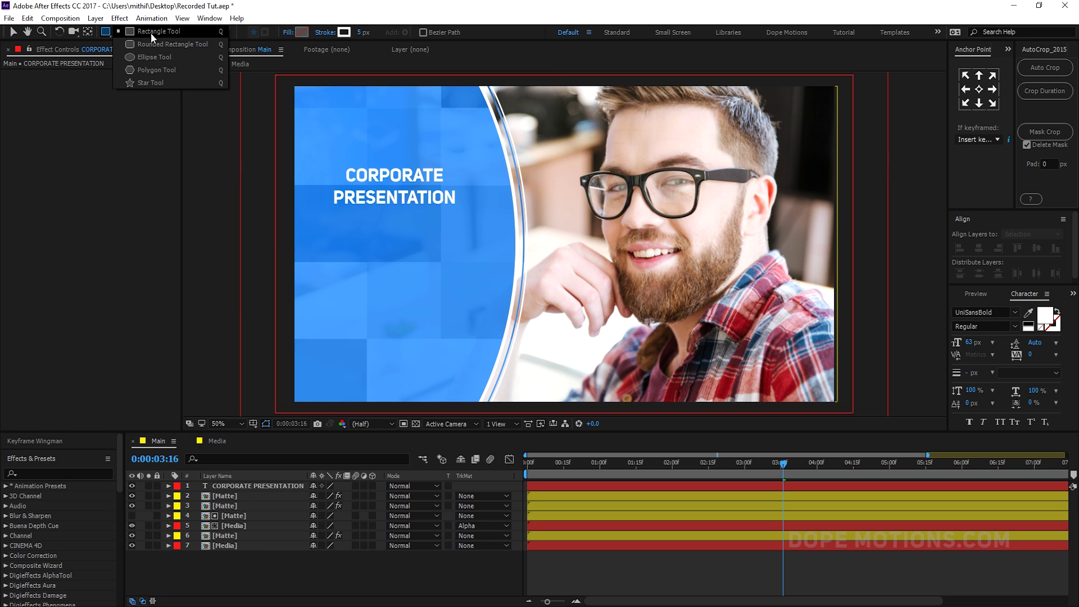
click(155, 32)
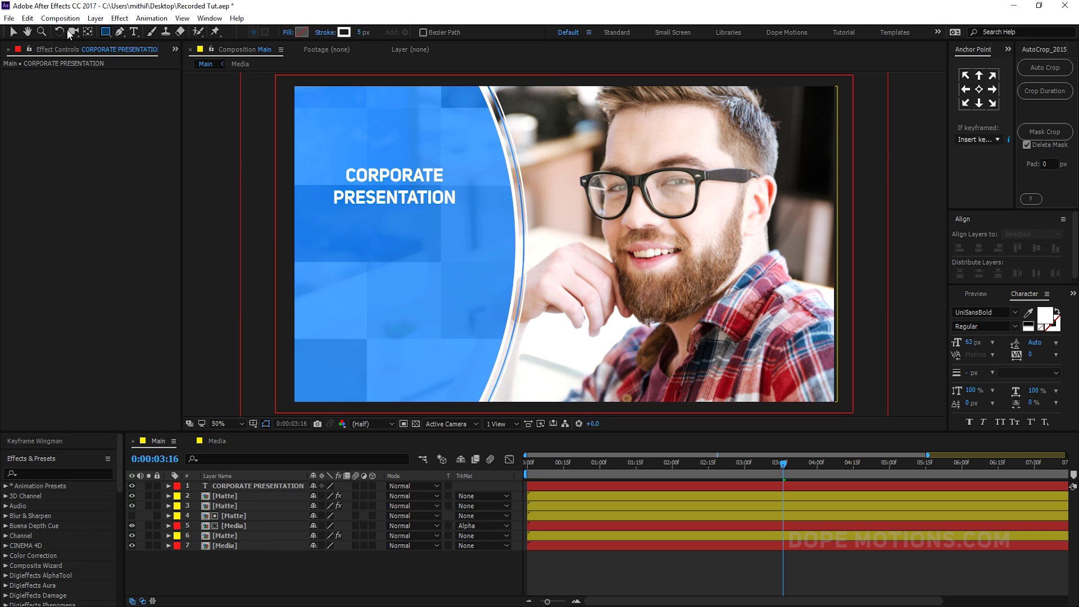
mouse_move(328, 164)
mouse_down()
mouse_move(413, 209)
mouse_move(469, 209)
mouse_up()
click(360, 33)
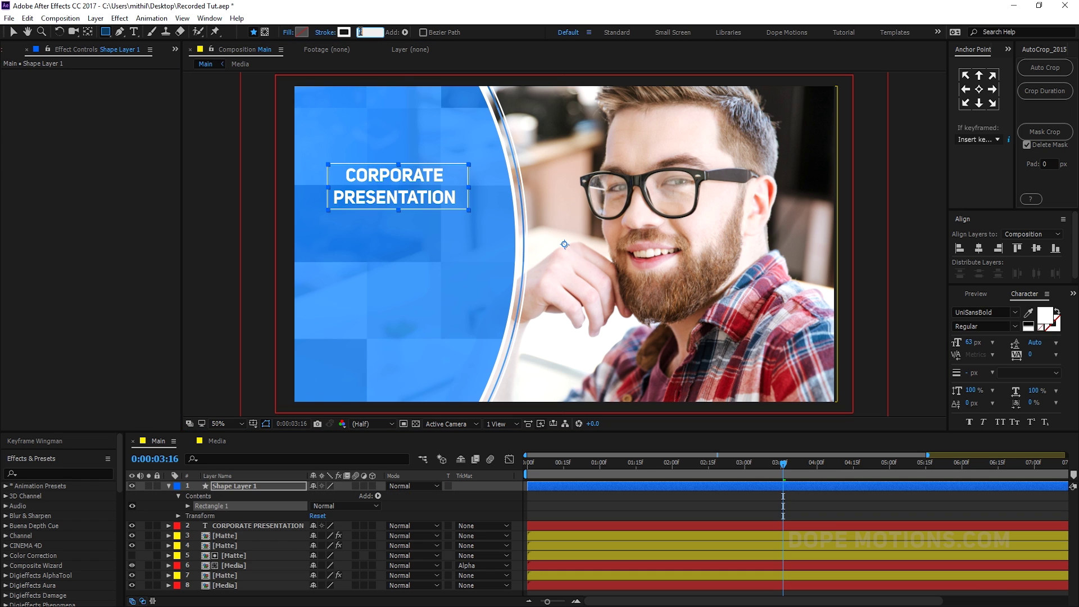
text(10)
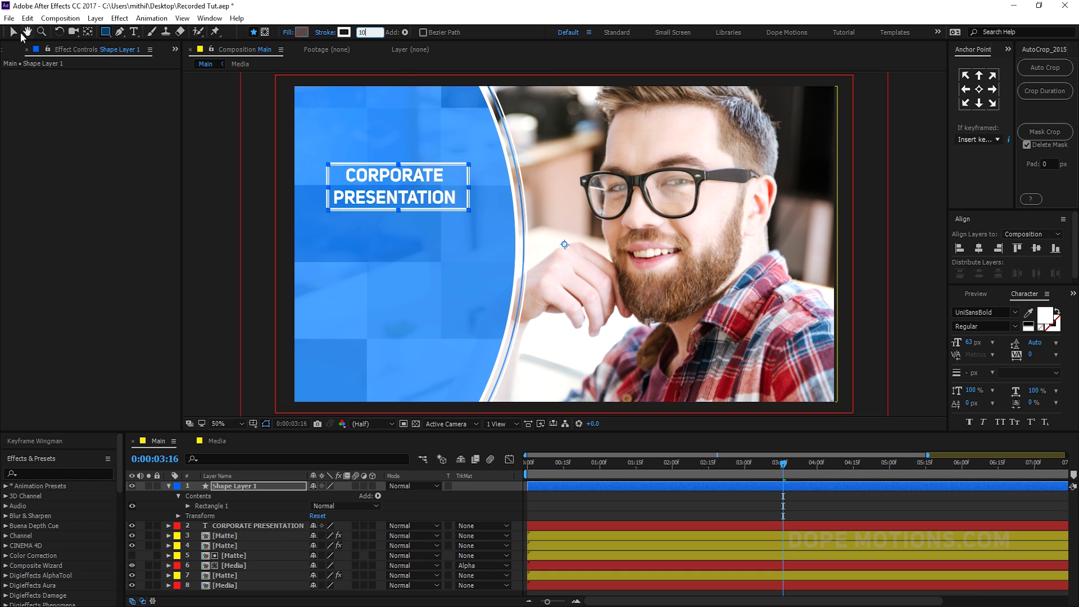
click(12, 32)
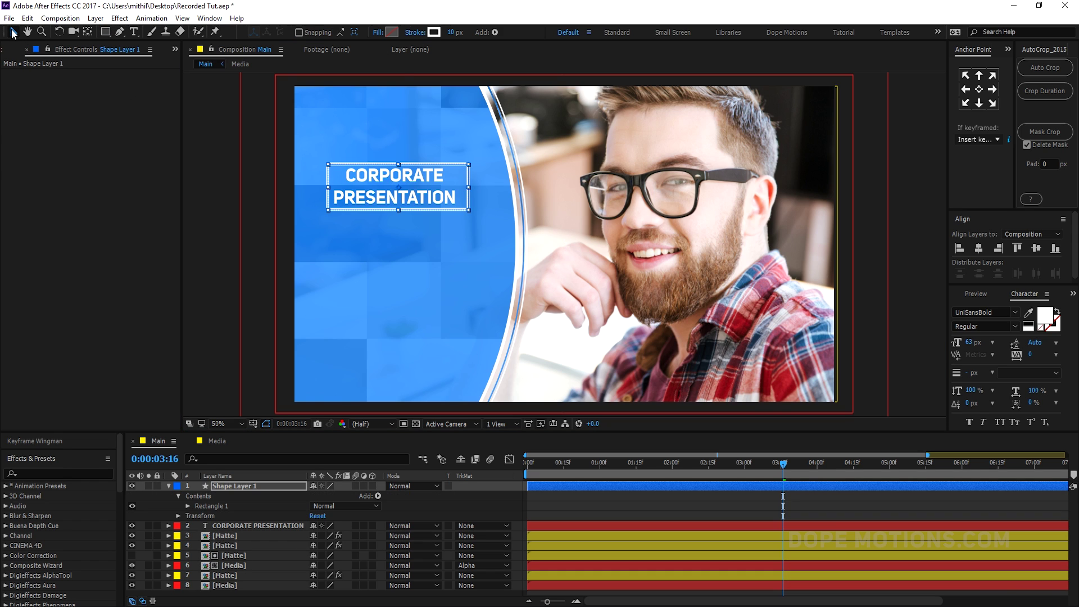
Align the rectangle shape layer and the title text to each other by their horizontal centers.
click(170, 485)
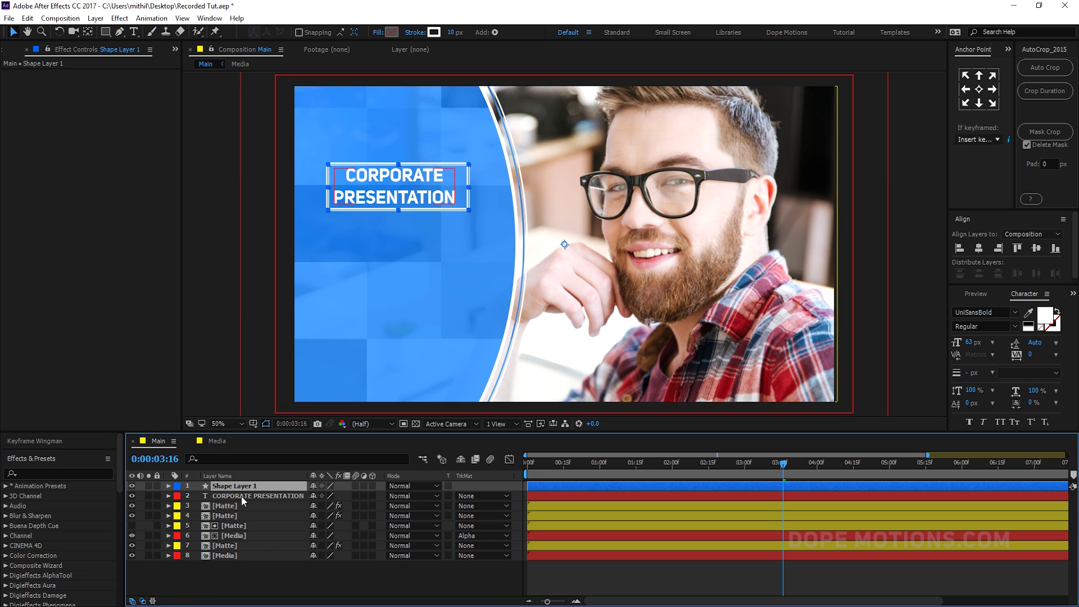
ctrl+click(241, 496)
click(978, 248)
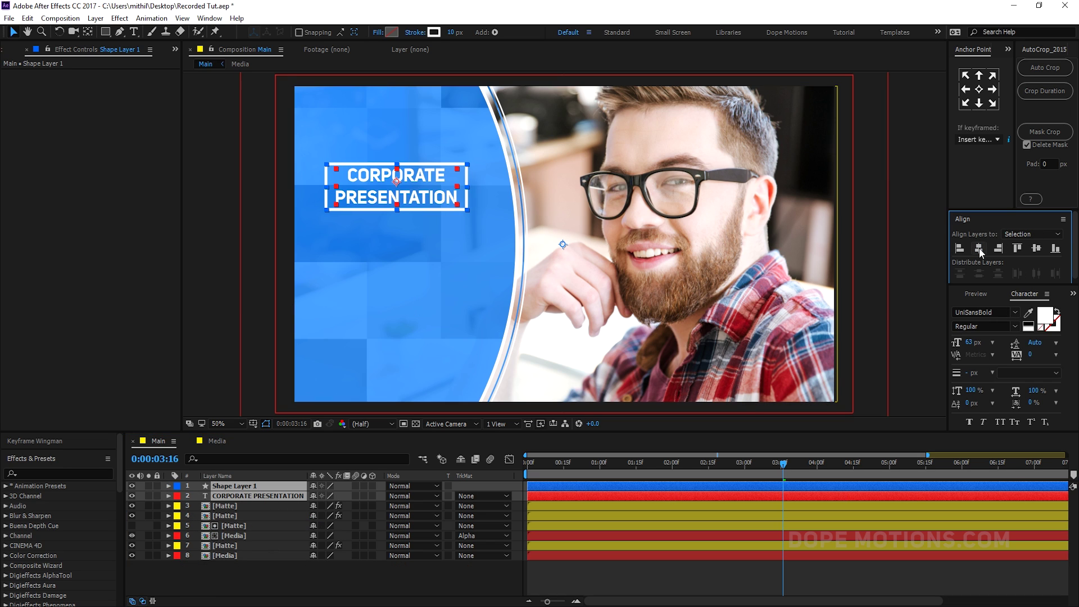
click(230, 577)
Rename the rectangle's shape layer to Box.
click(228, 487)
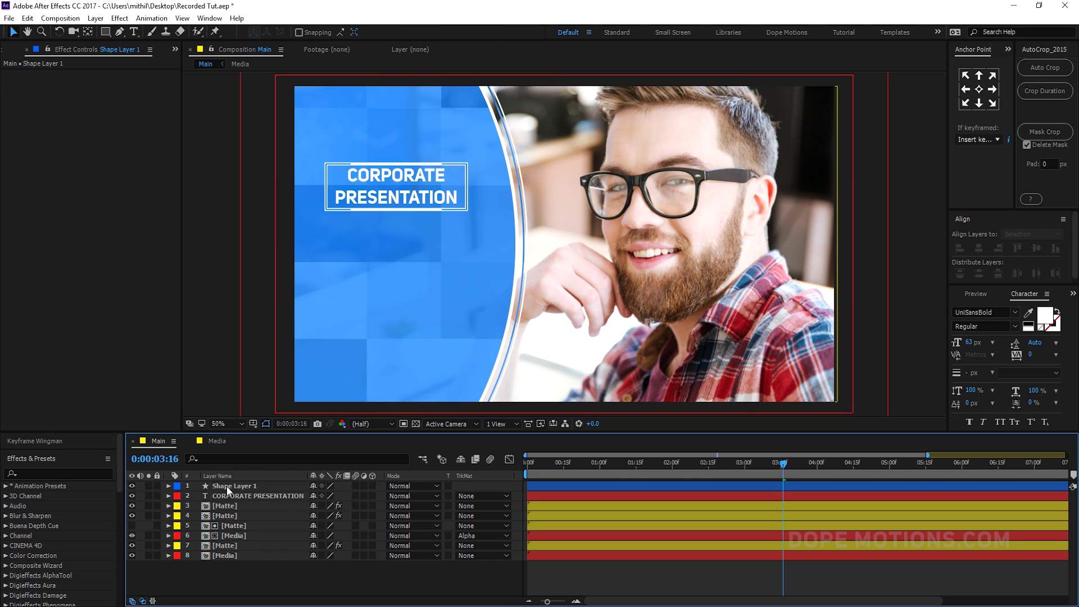
key(Return)
text(Box)
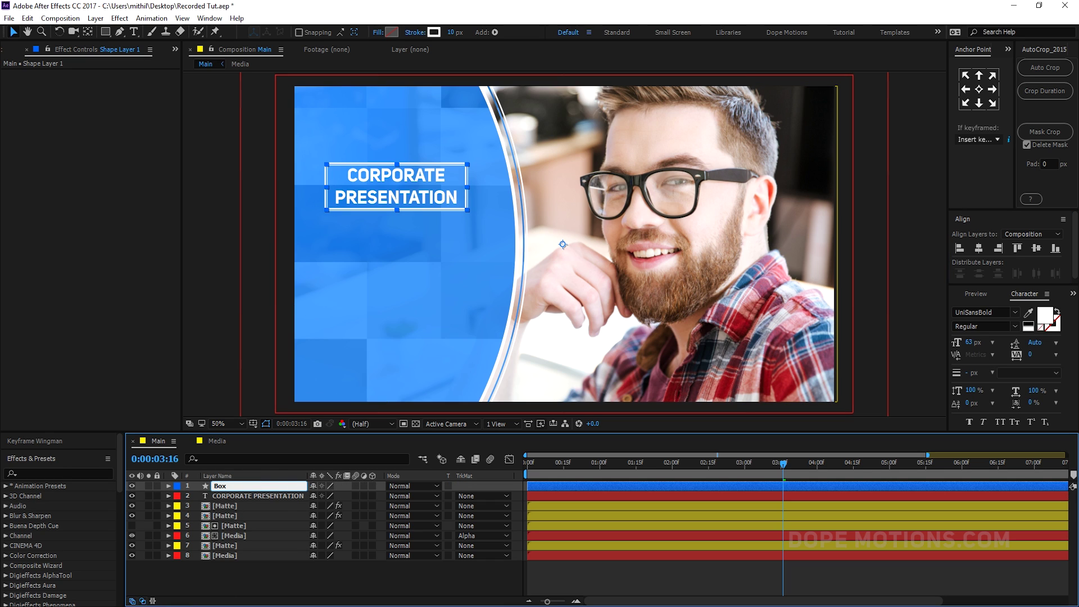
click(333, 565)
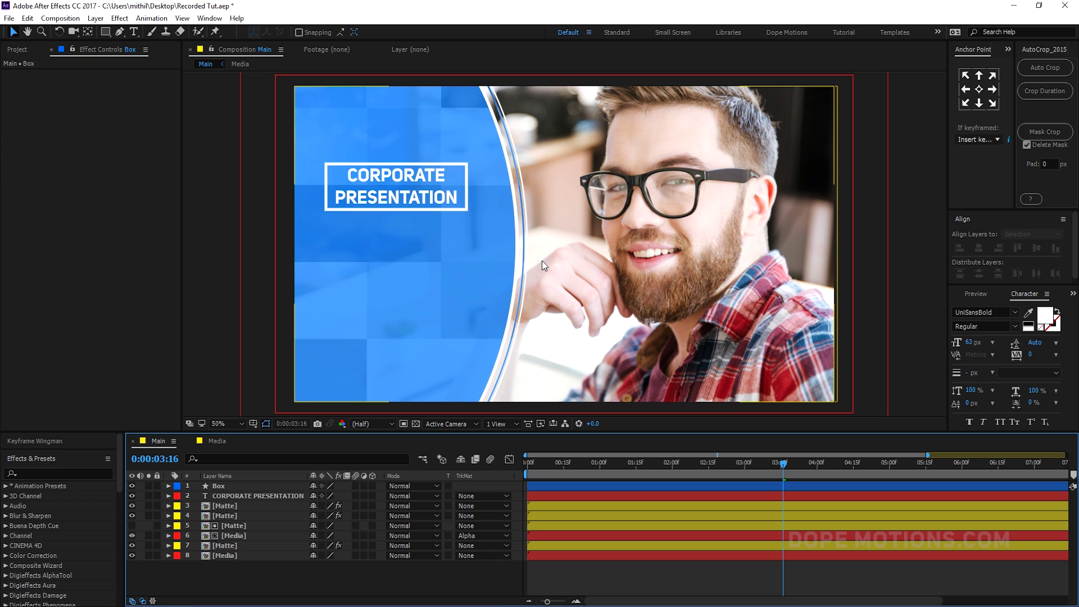
Unlink the Box rectangle's size proportions and set its size to 512 by 180.
click(223, 488)
key(u)
key(u)
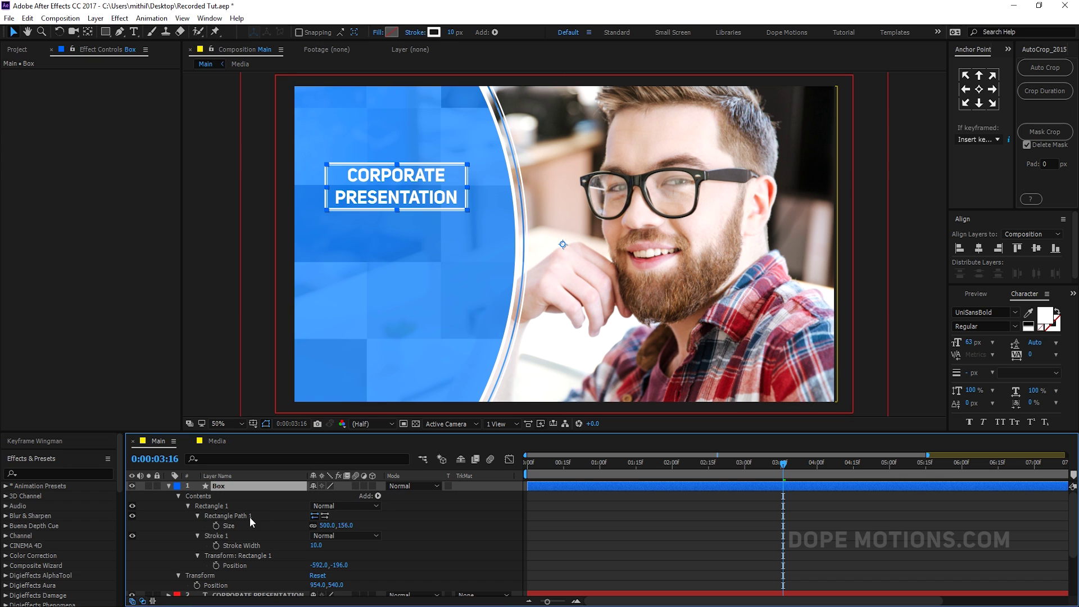
click(313, 526)
drag(325, 525, 358, 525)
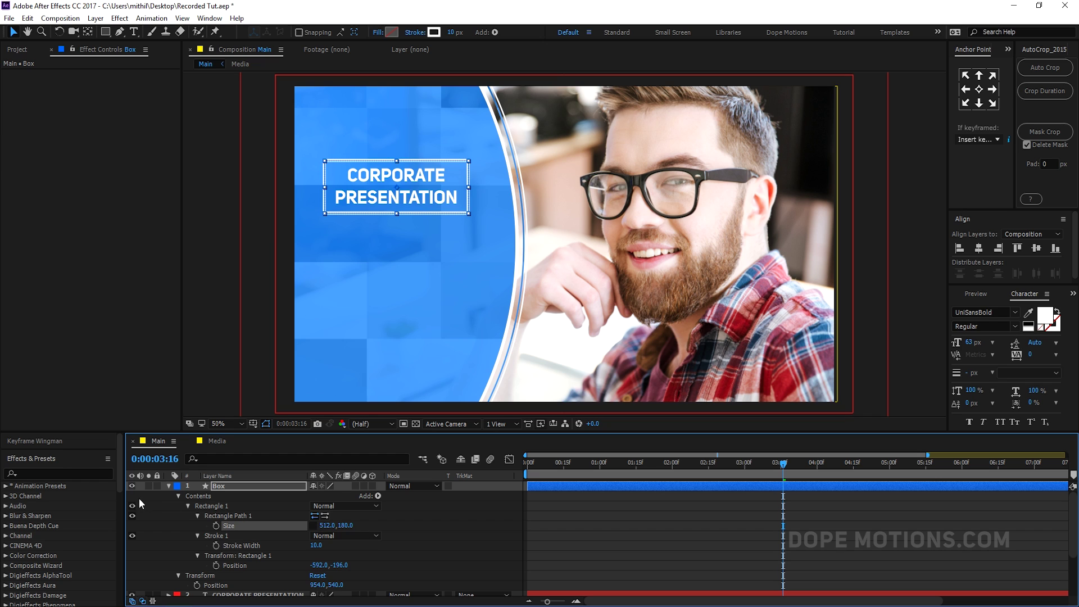
click(169, 487)
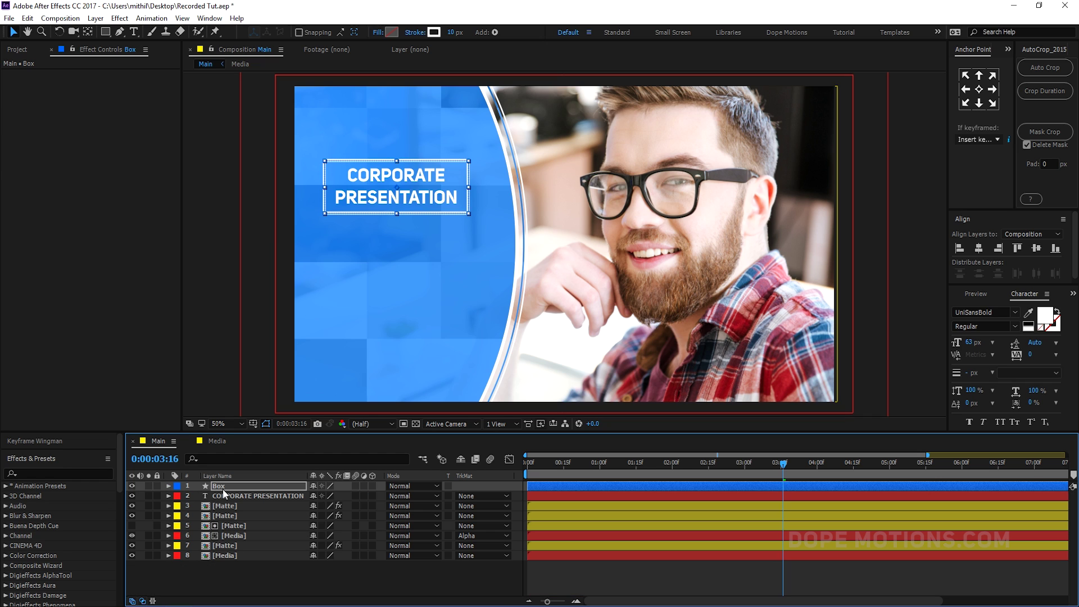
Add Trim Paths to the Box layer and reveal its properties, folding away the rectangle's stroke and path settings.
click(168, 487)
click(378, 496)
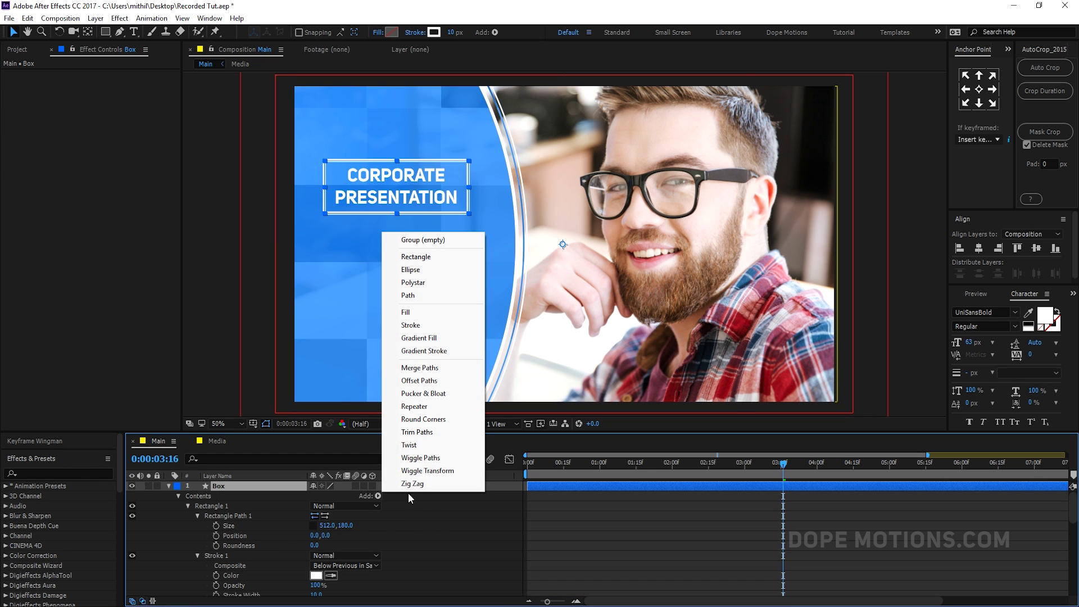
click(397, 434)
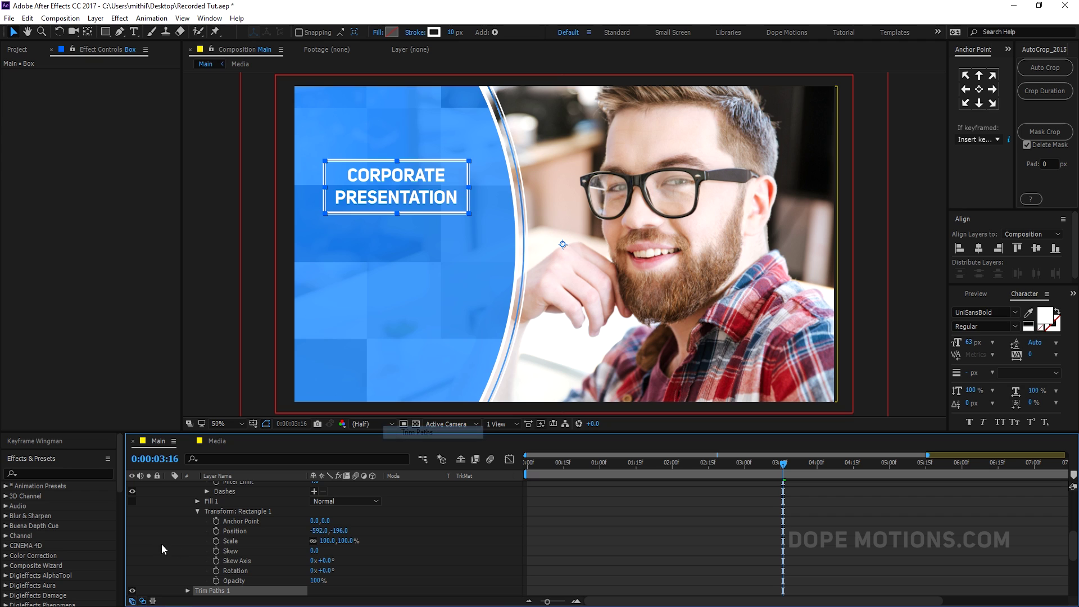
click(188, 592)
scroll(193, 539, up, 5)
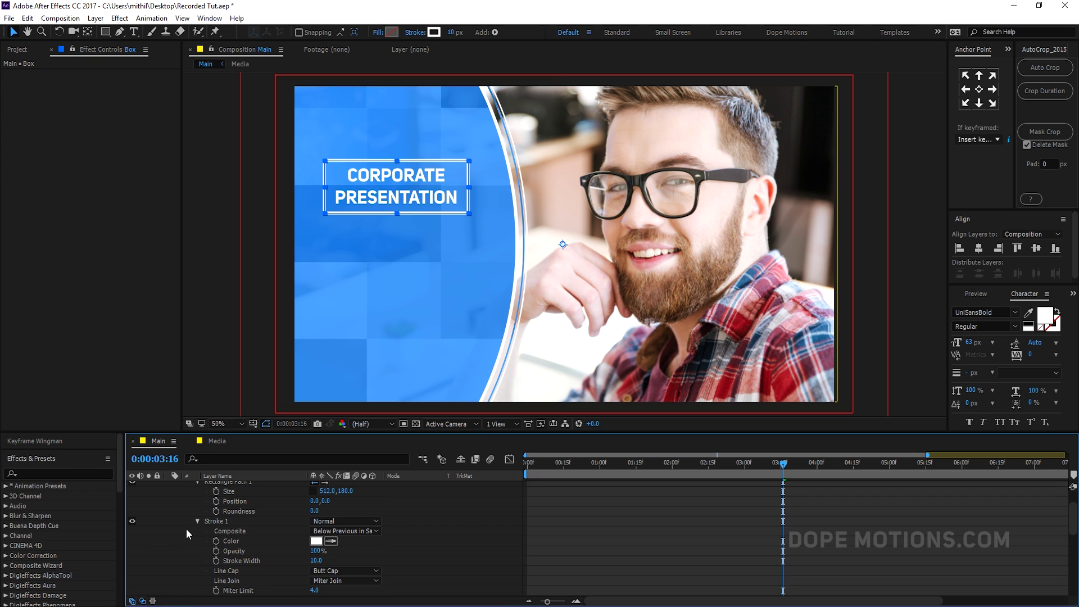
click(197, 522)
click(193, 486)
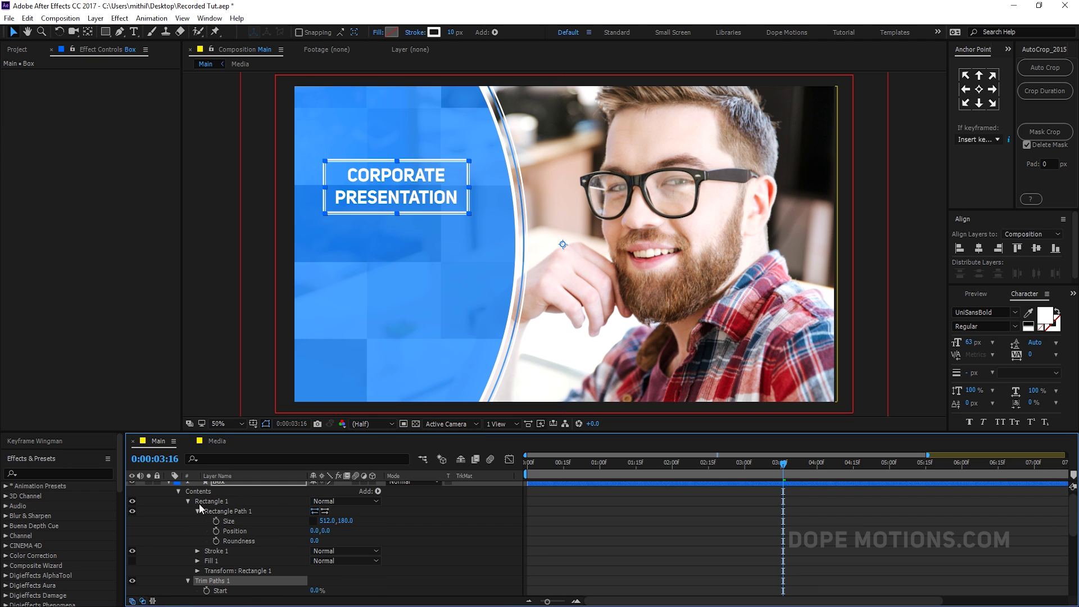
Keyframe the Box layer's Trim Paths End from 0% at 0:00:02:00 to 100% at 0:00:03:00.
drag(308, 570, 252, 574)
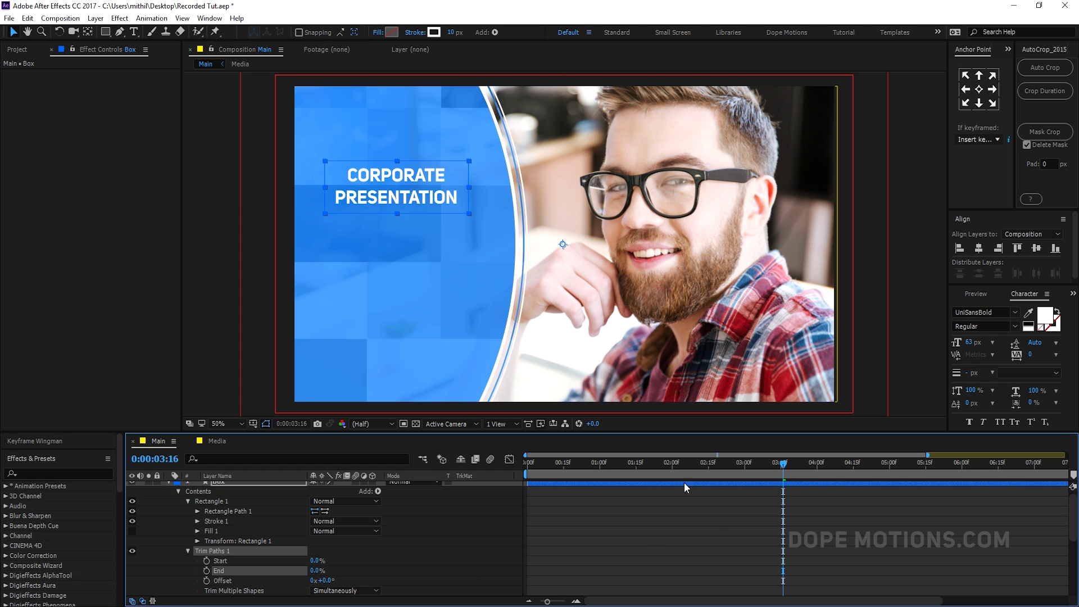
mouse_move(673, 464)
mouse_down()
mouse_move(610, 470)
mouse_move(672, 465)
mouse_up()
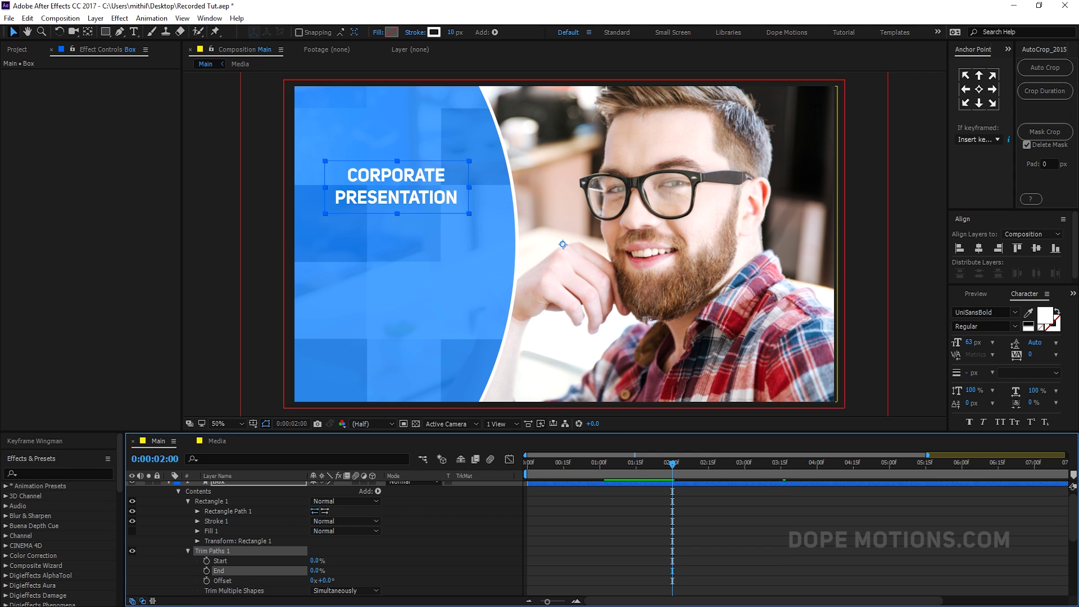
click(207, 570)
drag(675, 468, 747, 477)
drag(313, 570, 439, 577)
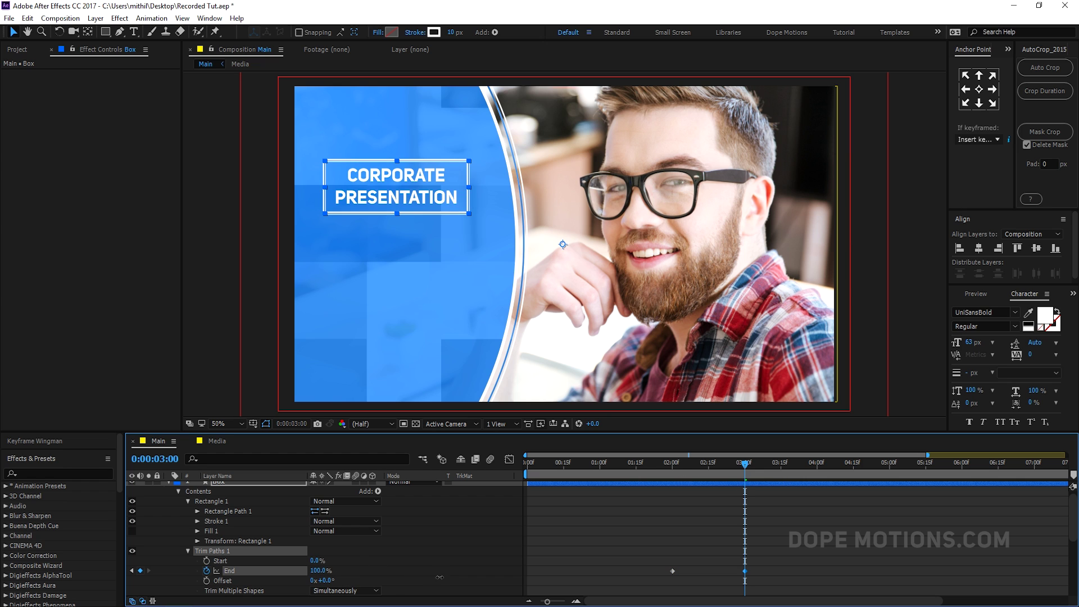
Keyframe the Trim Paths Offset from -90° at 0:00:02:00 to 0° at 0:00:03:00.
click(207, 581)
drag(717, 470, 672, 469)
click(326, 580)
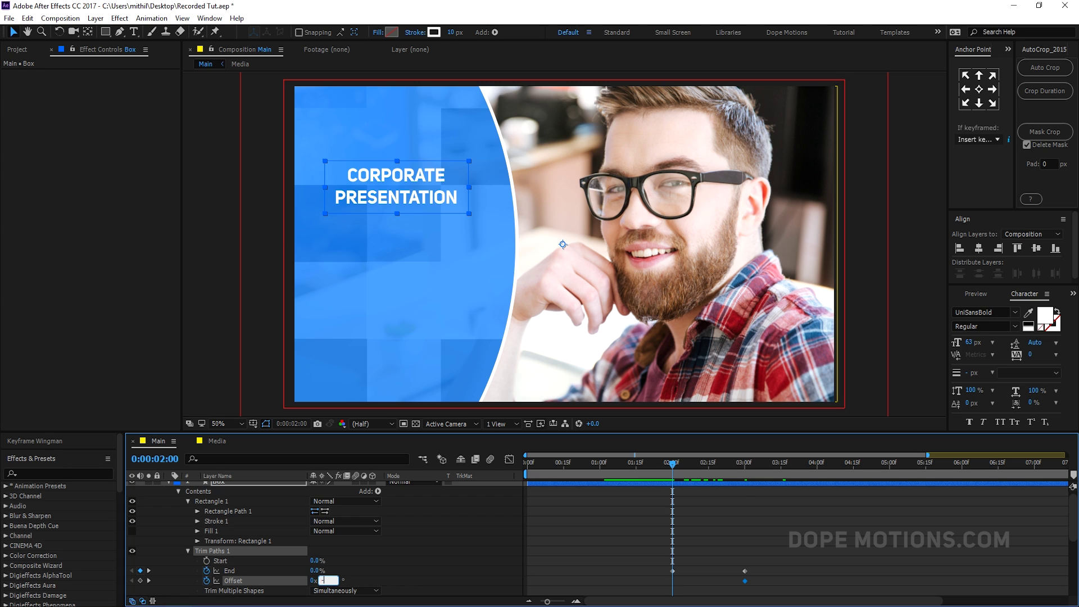
text(-90)
key(Return)
Easy-ease the Trim Paths End and Offset keyframes and reshape their speed curves to peak early with a long slowdown.
drag(659, 556, 787, 596)
key(F9)
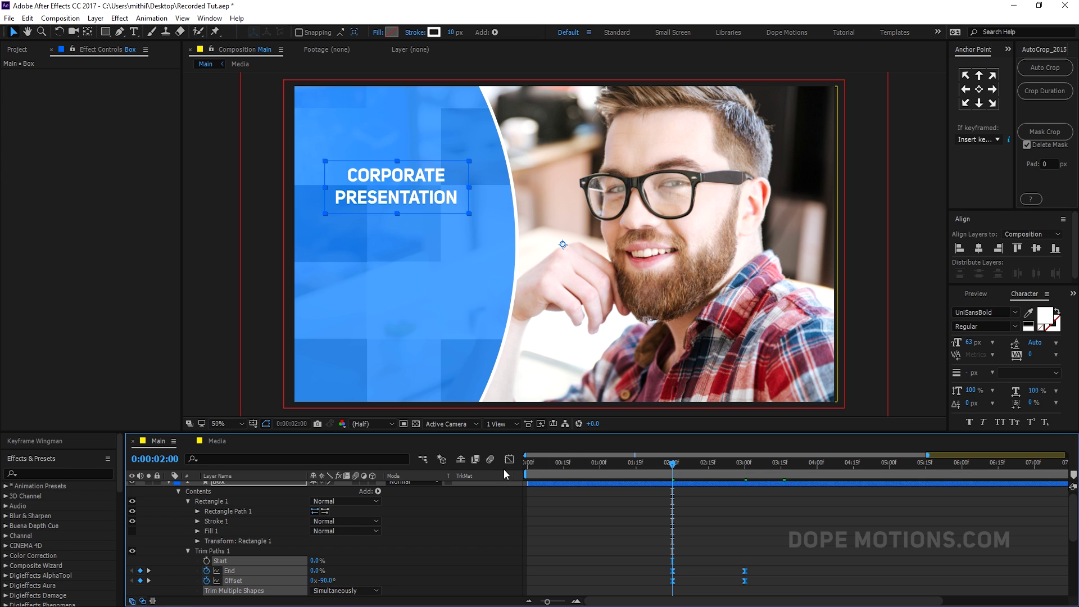
click(509, 459)
drag(768, 554, 708, 569)
Preview the Box outline's draw-on animation, return to 0:00:02:00 and collapse the Box layer.
key(space)
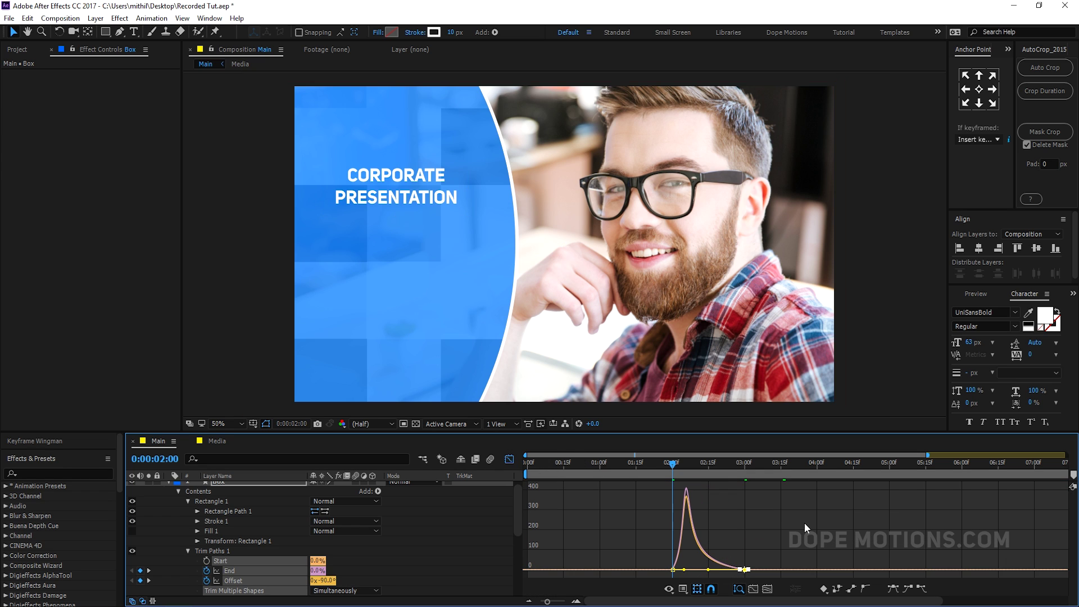
click(669, 470)
drag(669, 472, 675, 472)
scroll(167, 514, up, 1)
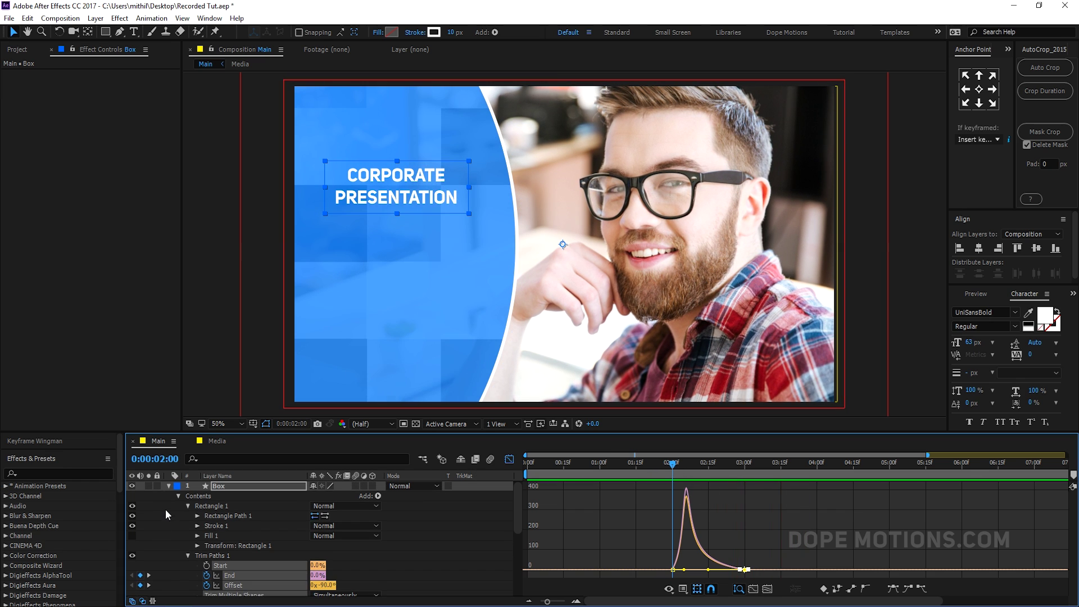
click(169, 487)
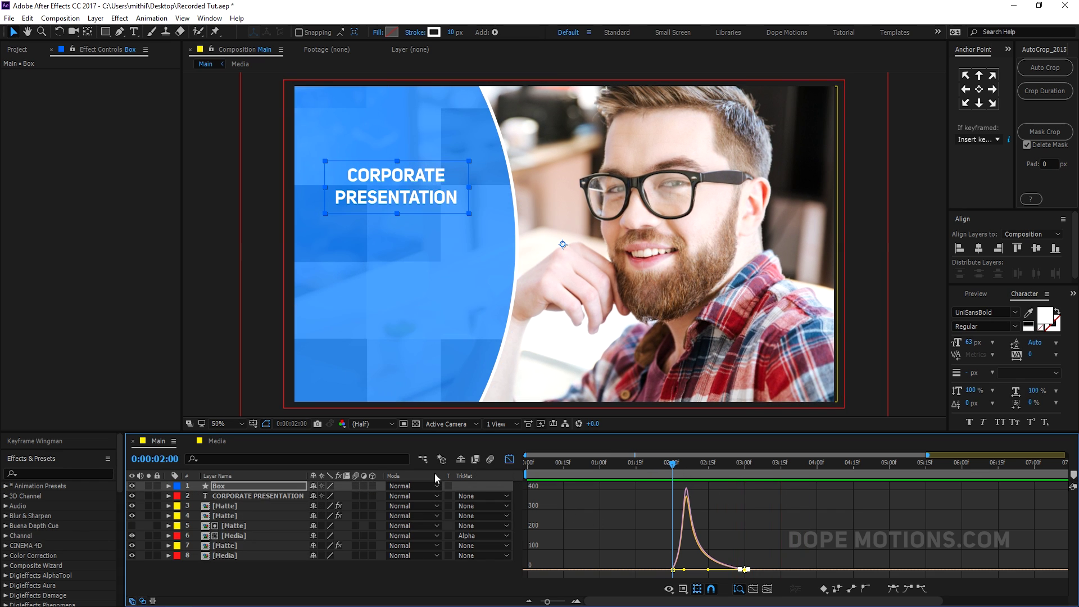
Keyframe the CORPORATE PRESENTATION layer's Position from off-frame at -248, 326 at 0:00:01:10 to its current place at 0:00:02:00.
click(509, 460)
click(240, 496)
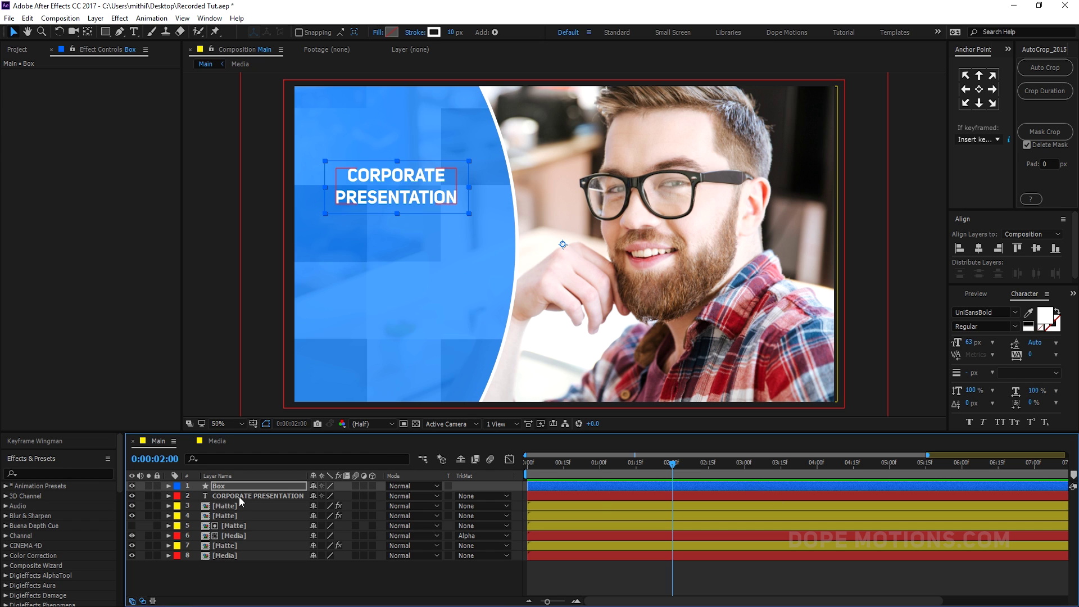
key(alt+shift+p)
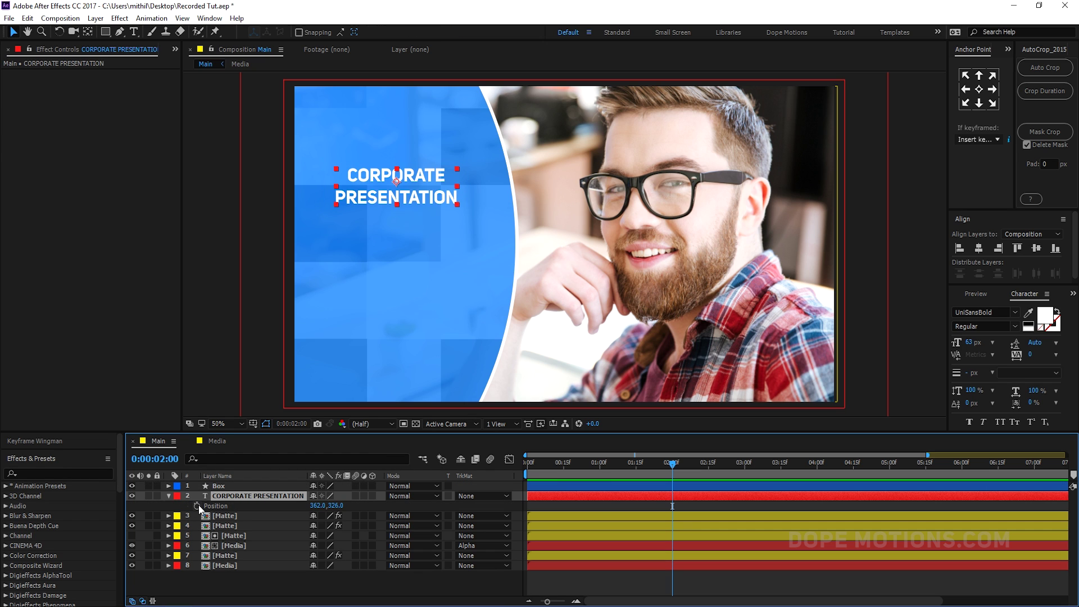
key(equal)
drag(699, 462, 643, 466)
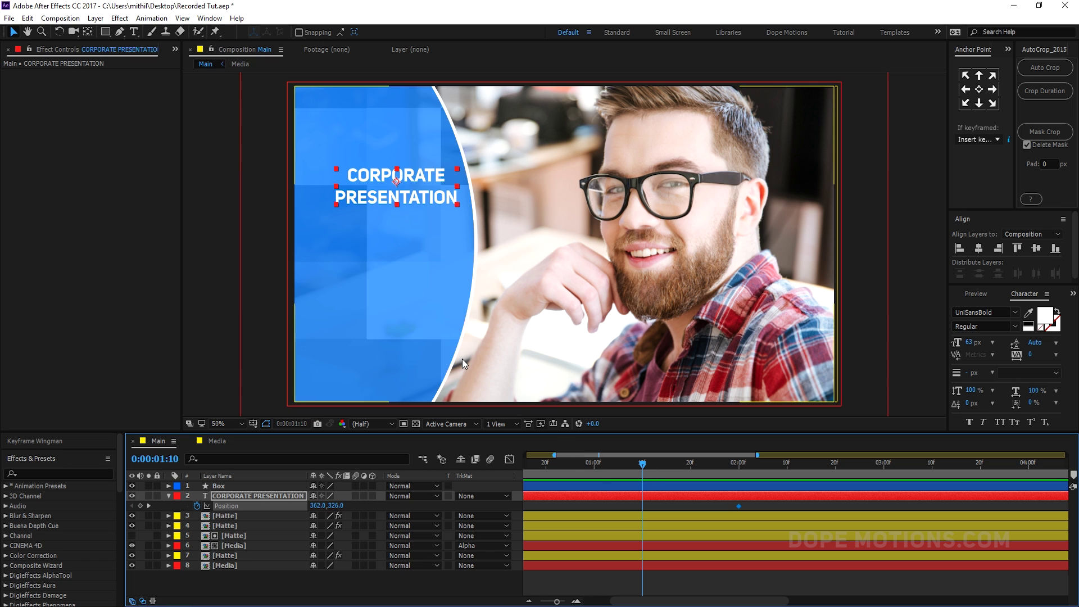
drag(301, 184, 207, 184)
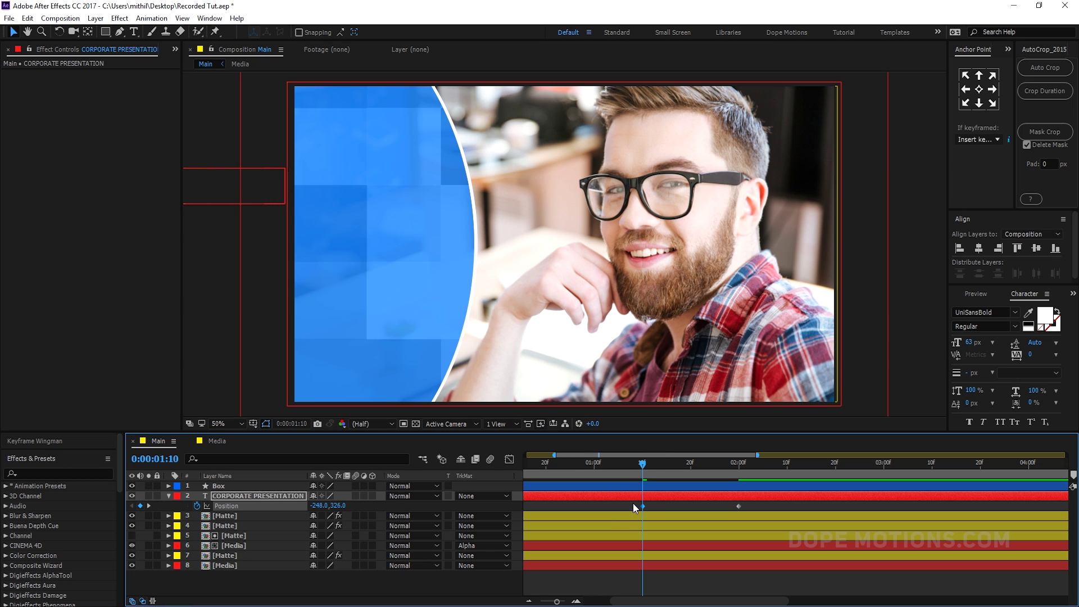
Easy-ease the title's Position keyframes and reshape the speed curve to peak early with a long slowdown.
drag(632, 504, 807, 517)
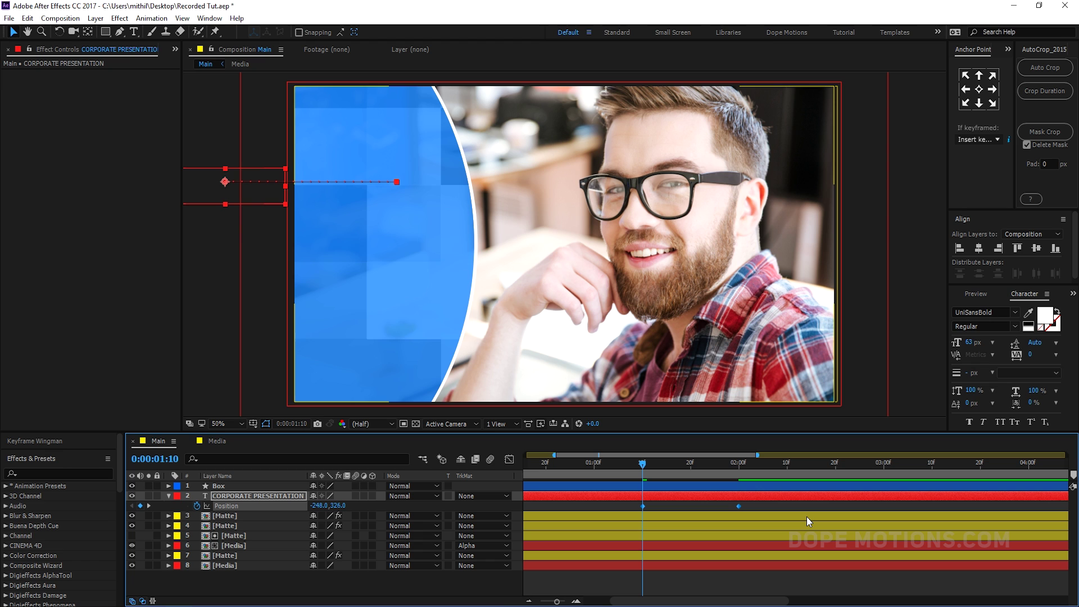
click(509, 459)
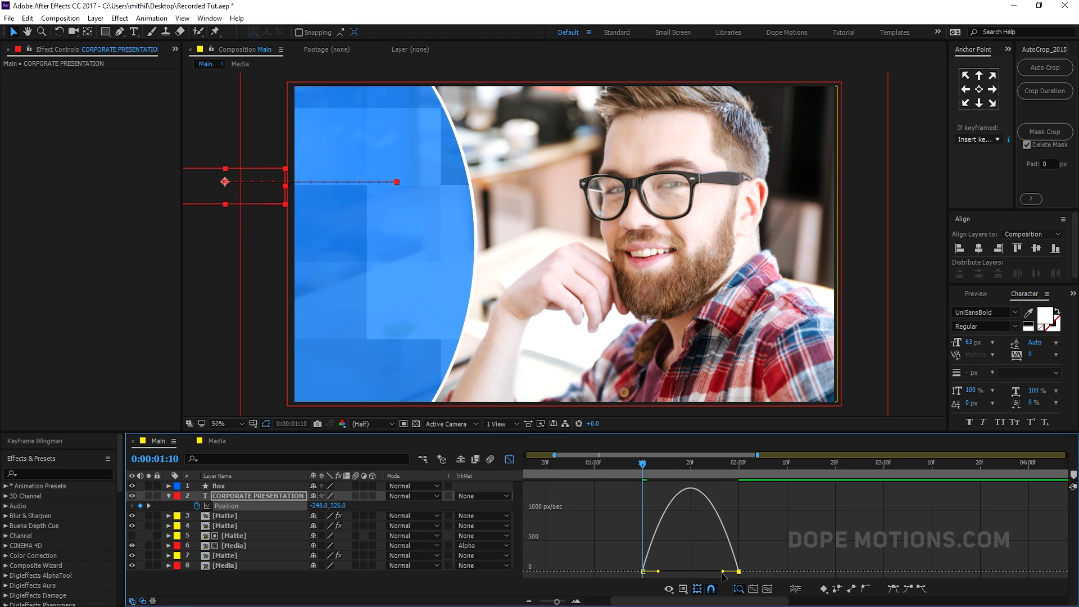
drag(722, 571, 691, 571)
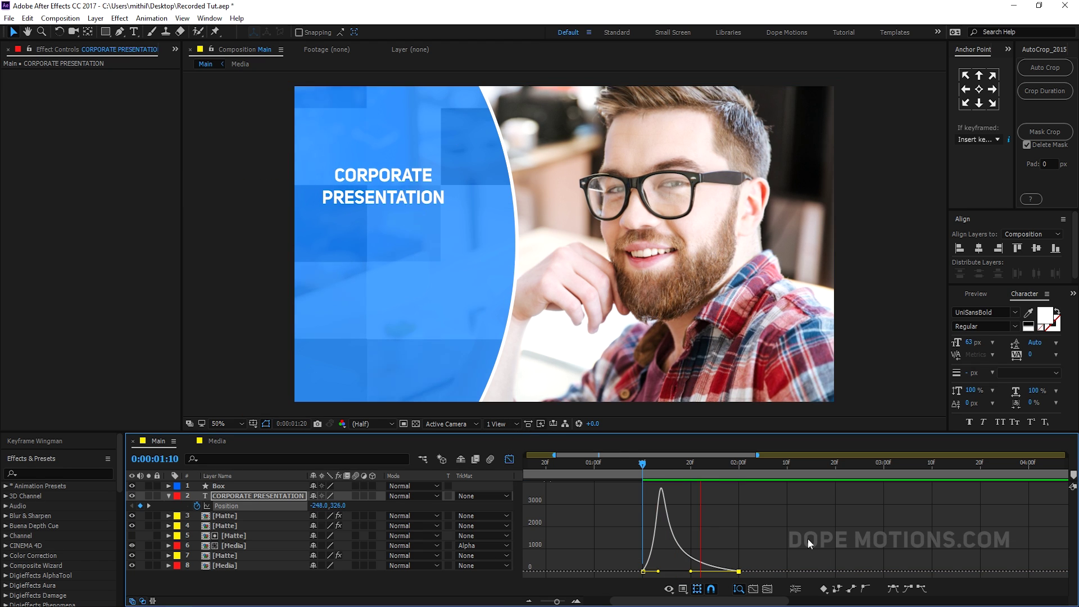
key(space)
click(509, 459)
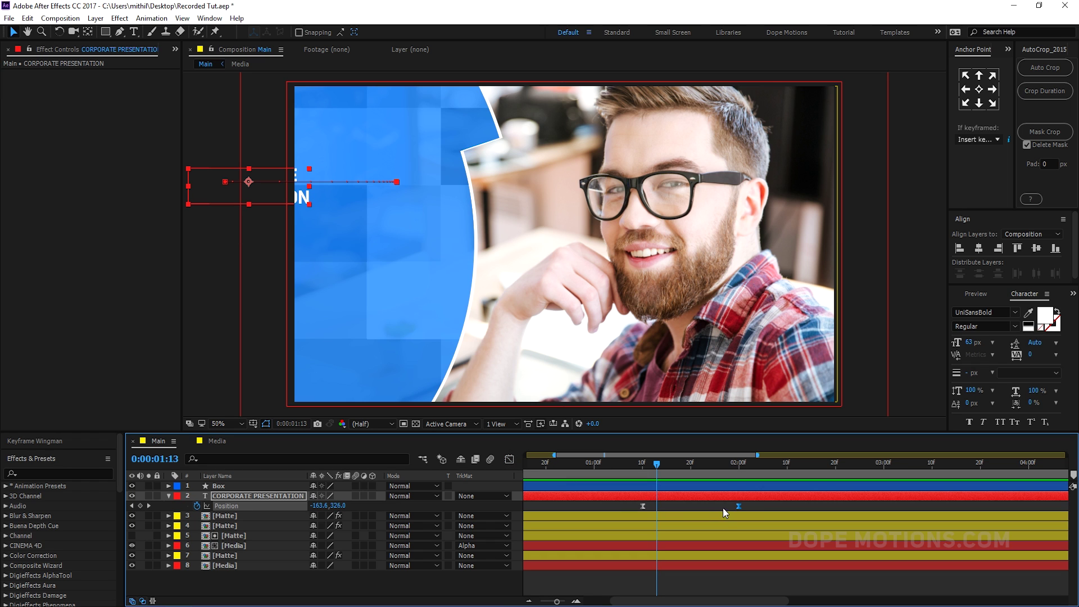
Move the title's last Position keyframe to 0:00:02:10, preview the slide-in, and collapse the layer.
drag(727, 505, 787, 508)
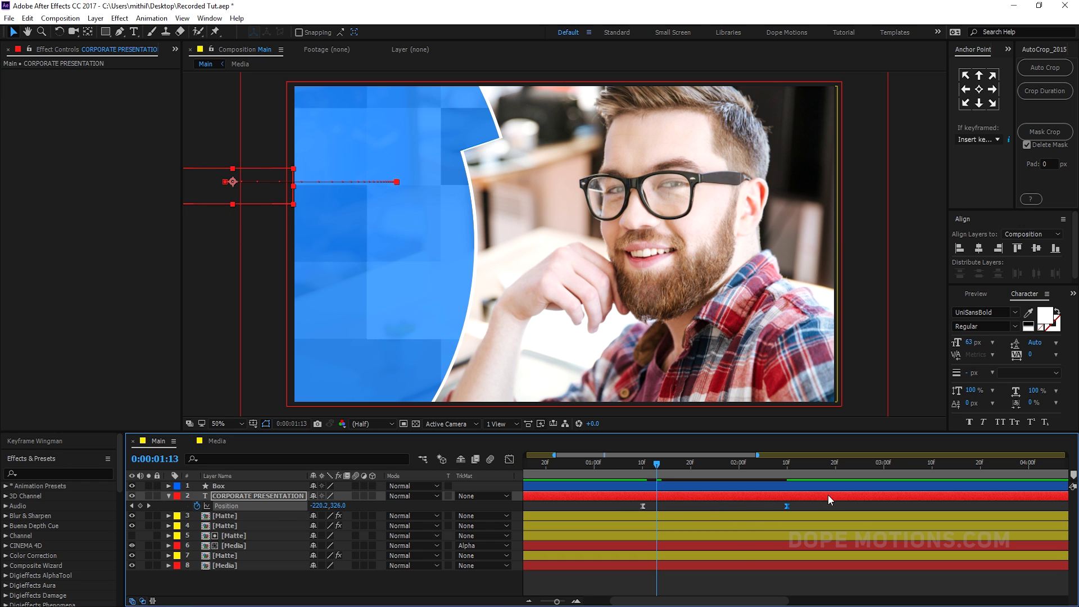
key(space)
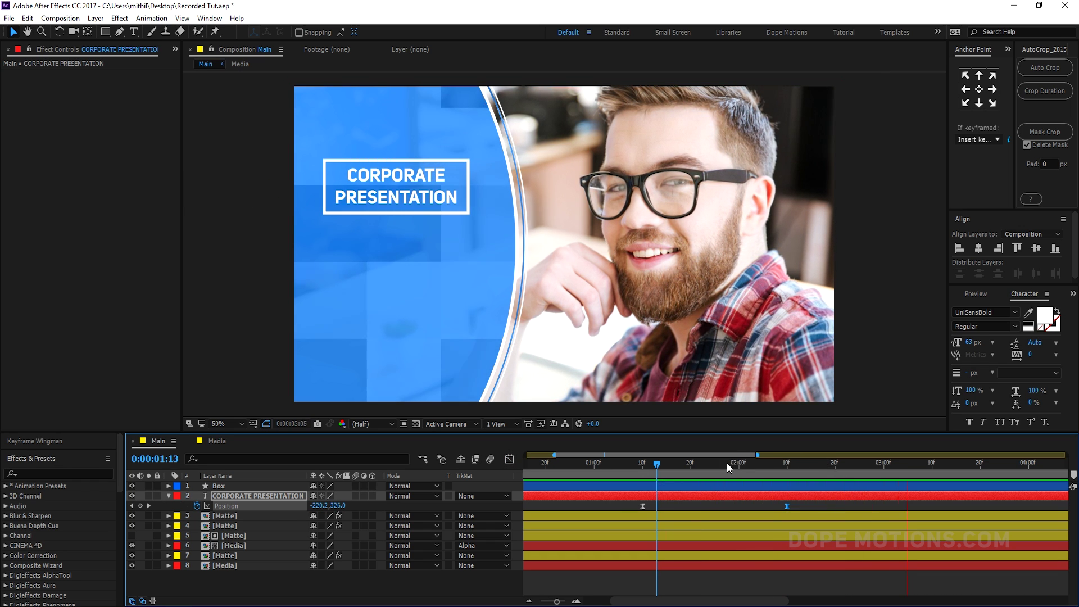
drag(726, 463, 778, 481)
key(Page_Up)
key(space)
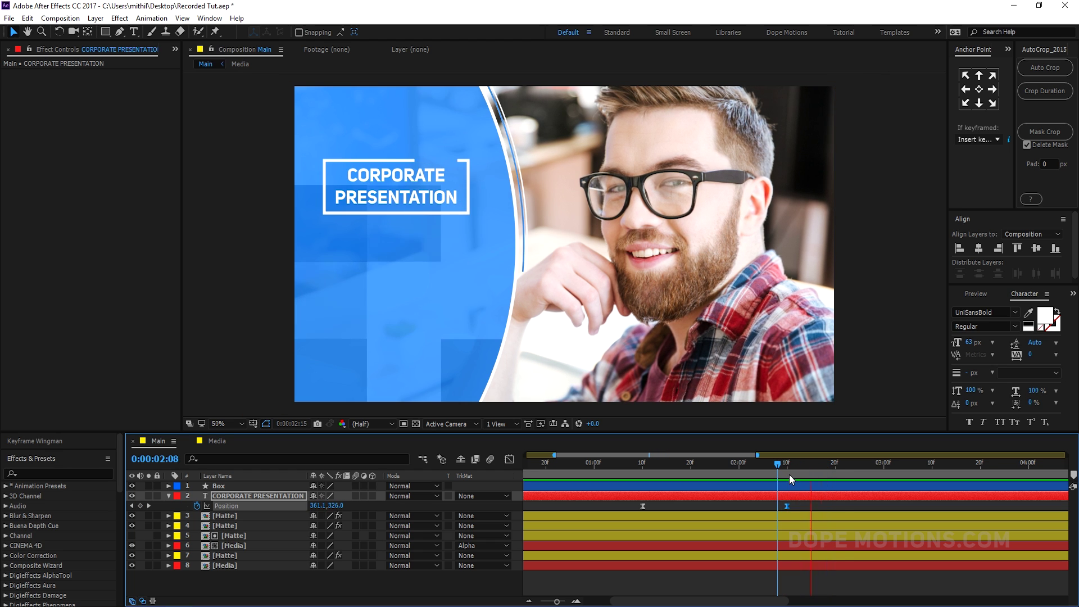
key(space)
key(space)
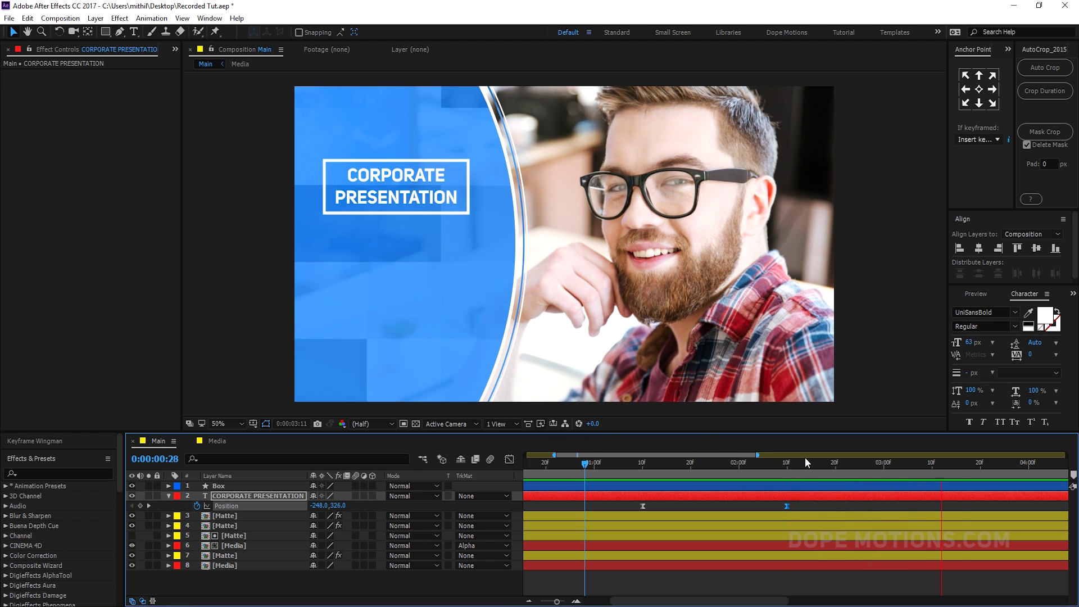
click(668, 464)
drag(675, 466, 917, 477)
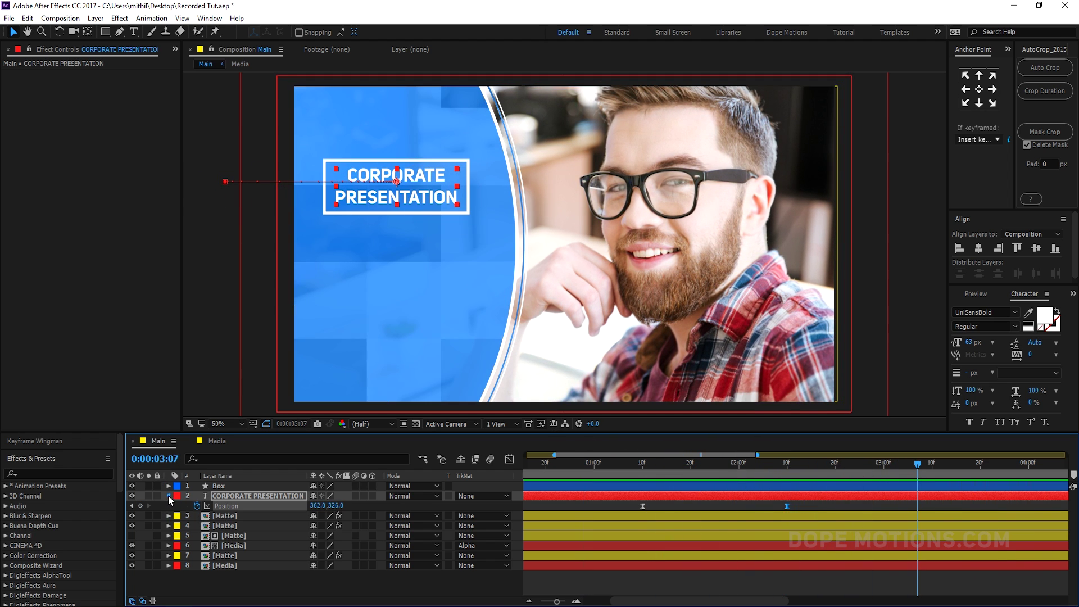
click(168, 496)
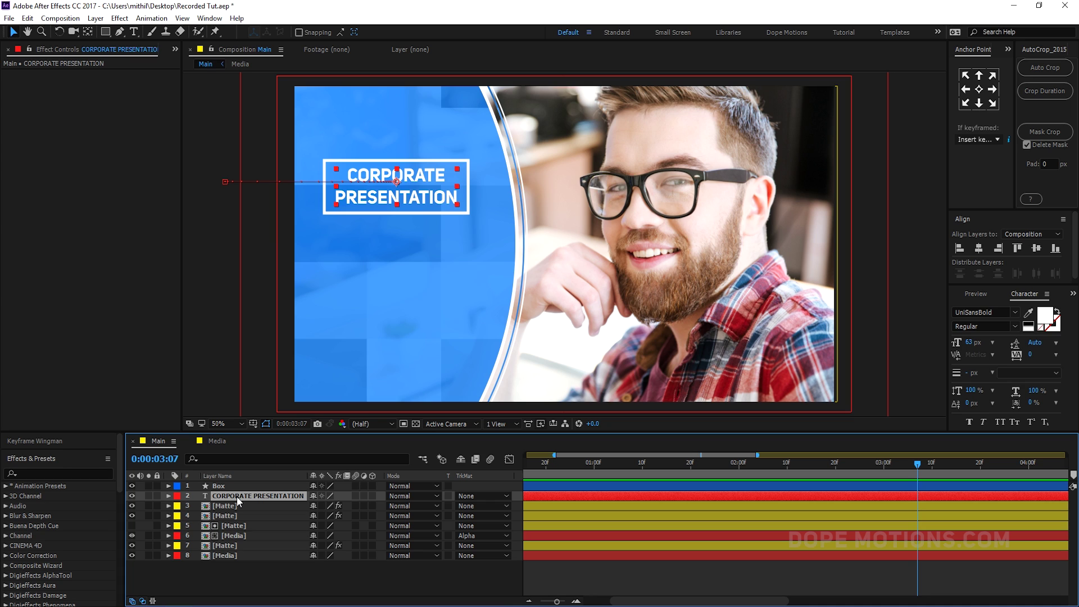
Duplicate the title layer and shift both of its Position keyframes down to Y 558, below the box.
key(ctrl+d)
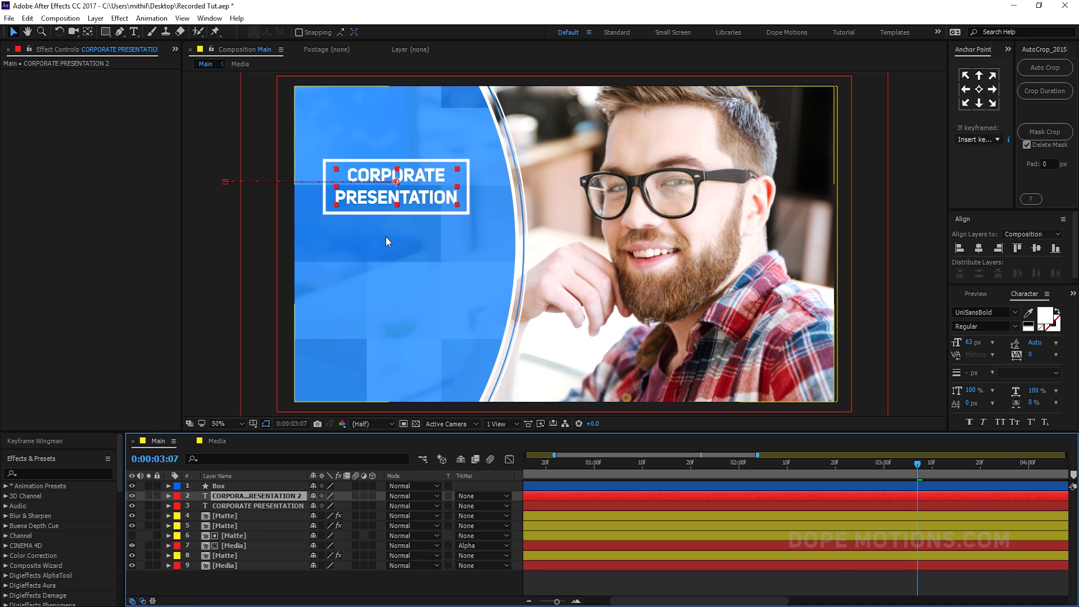
key(p)
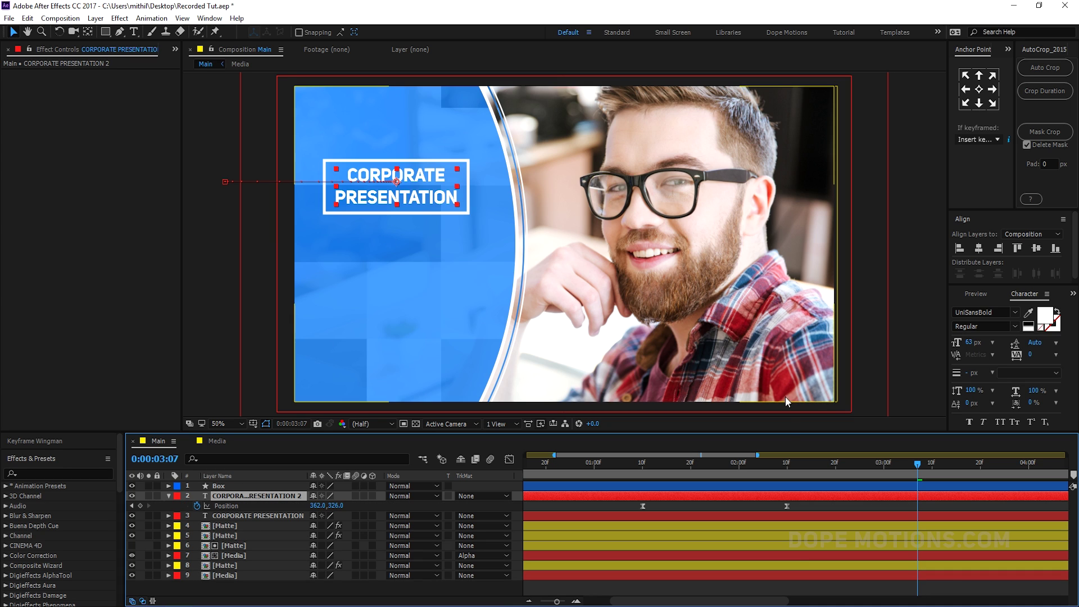
key(j)
drag(625, 510, 827, 505)
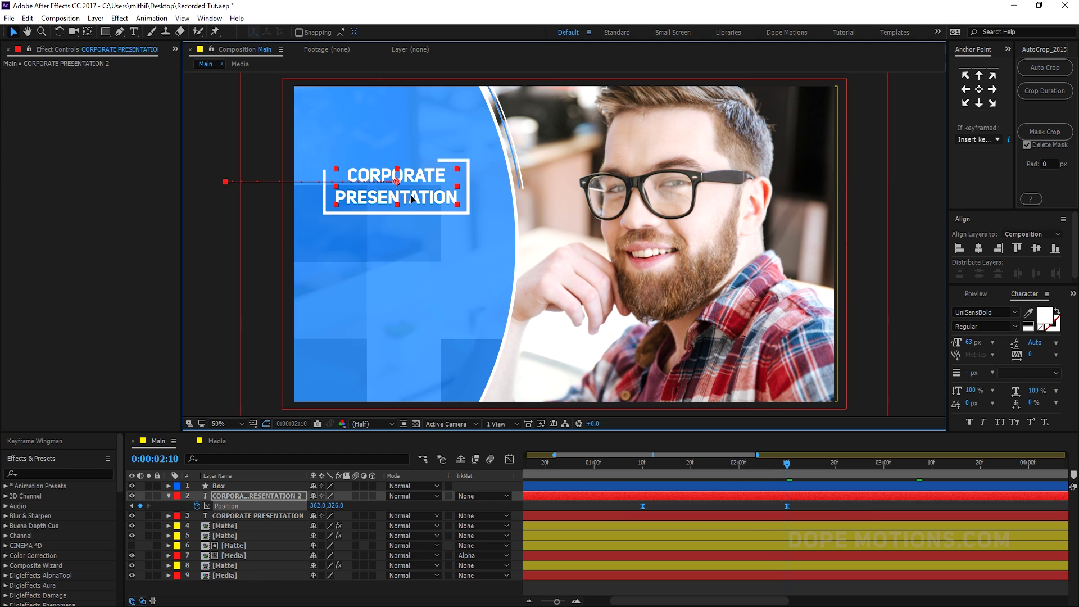
drag(409, 214, 409, 282)
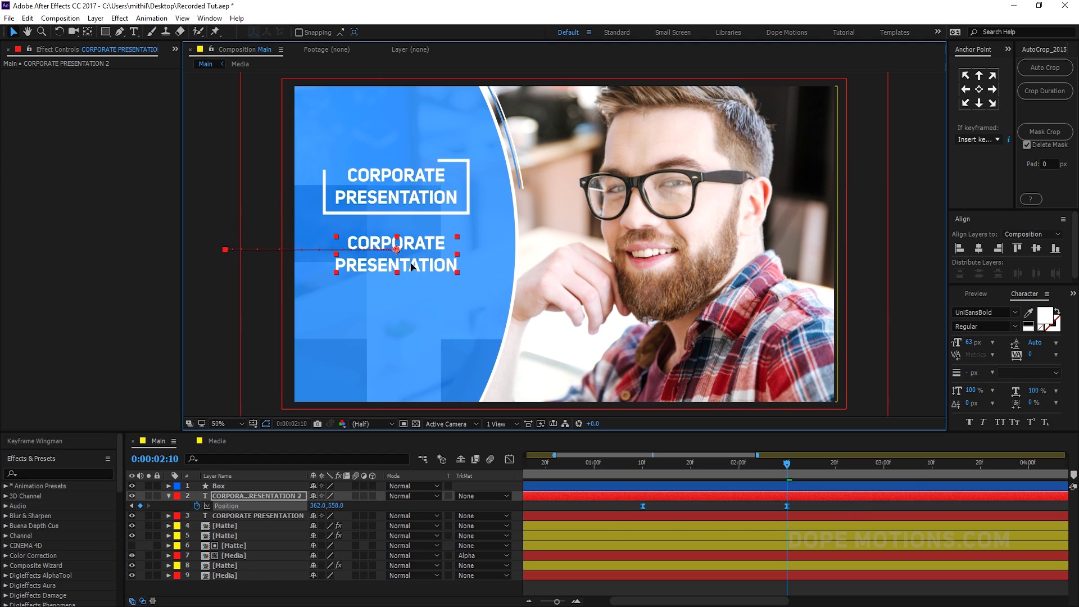
Set the duplicate title's font size to 40 px and replace its text with DESCRIPTION TEXT.
click(239, 494)
click(970, 341)
text(40)
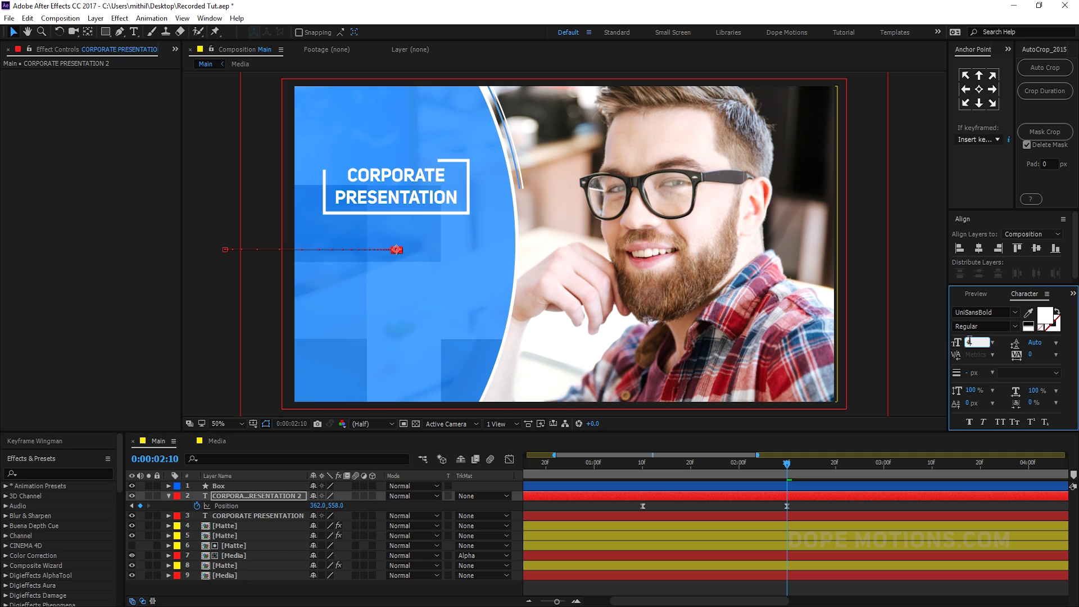
double_click(238, 495)
text(DESC)
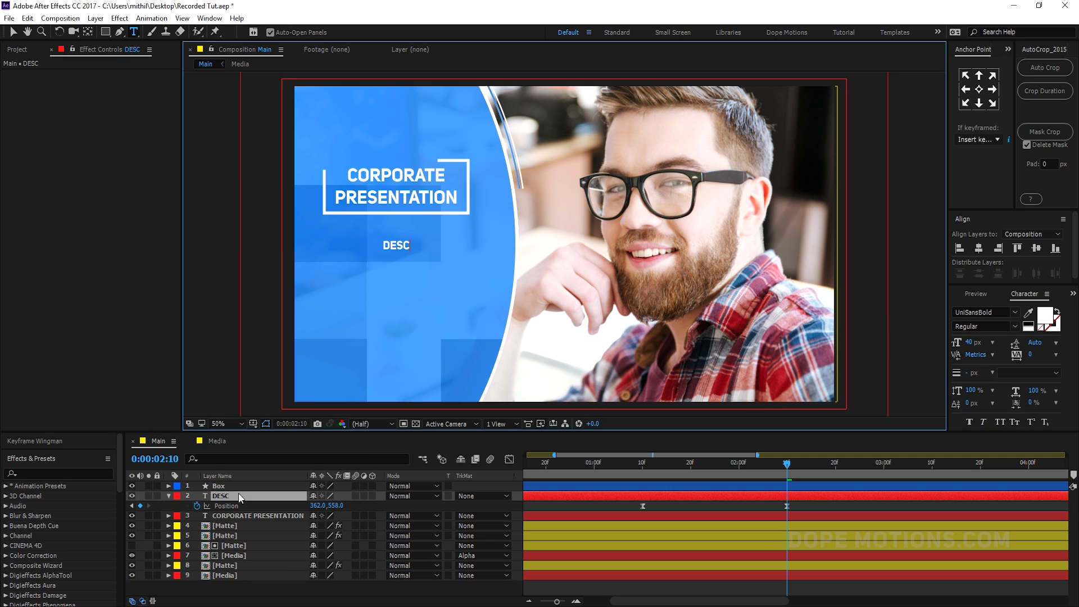
text(RIPTION )
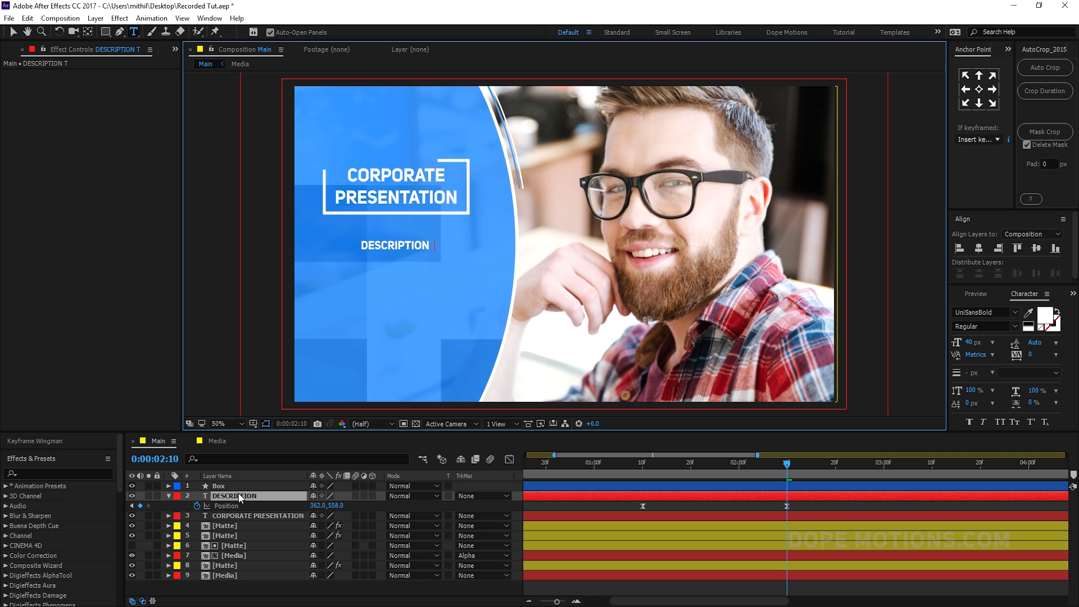
text(TEXT)
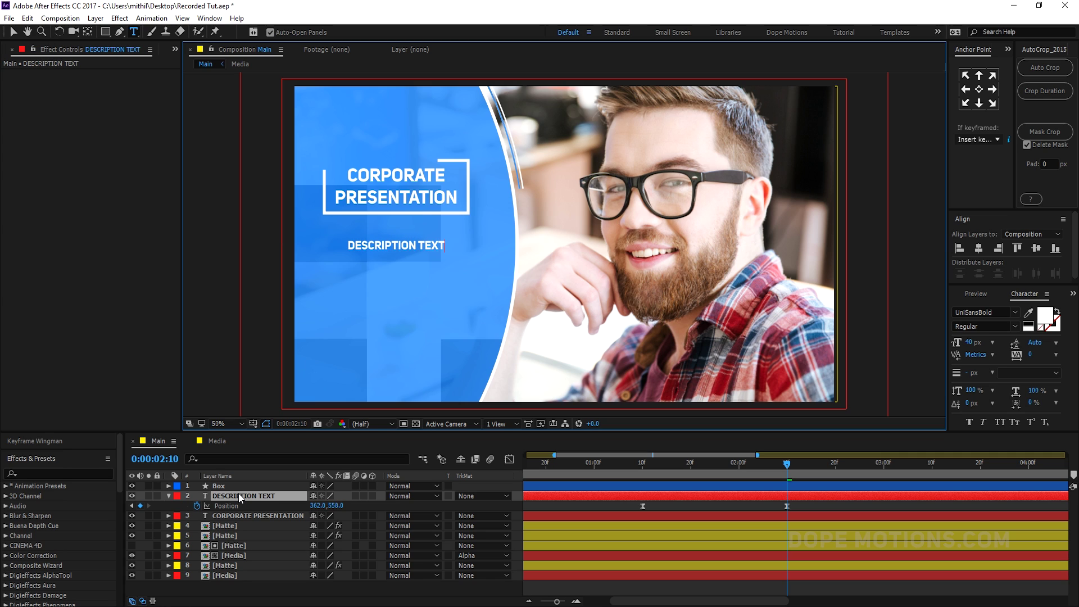
click(13, 32)
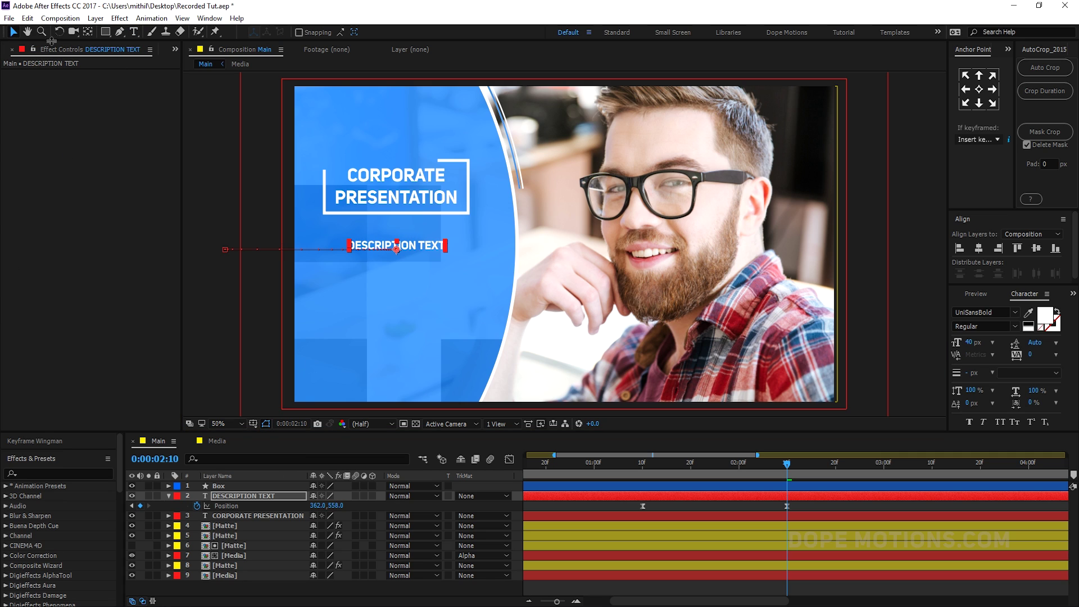
Restyle the description text with the UniSansRegular font at 47 px.
click(1015, 326)
click(1013, 312)
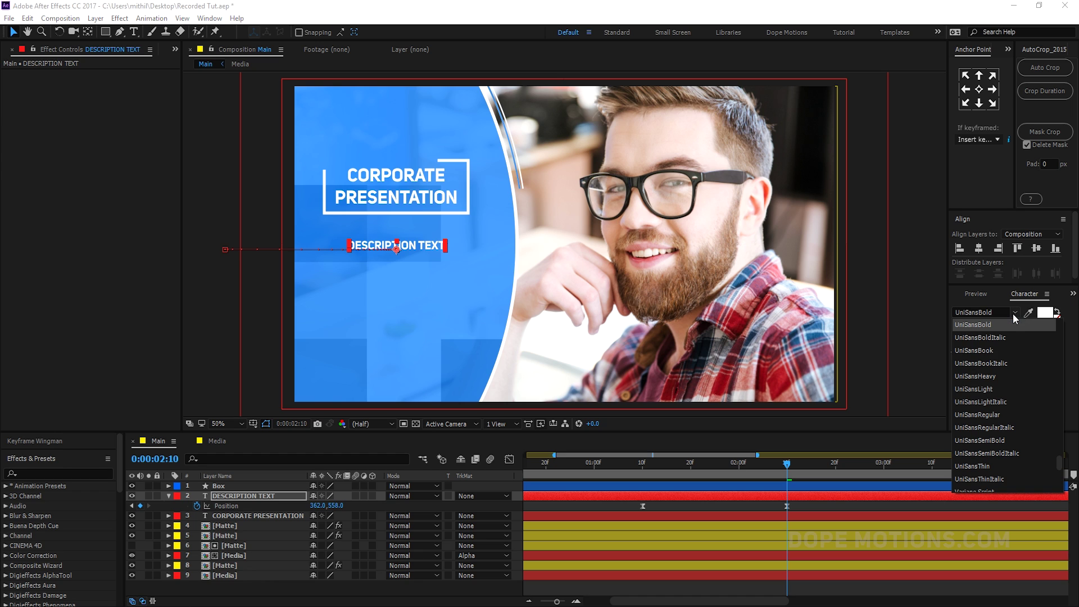
click(990, 351)
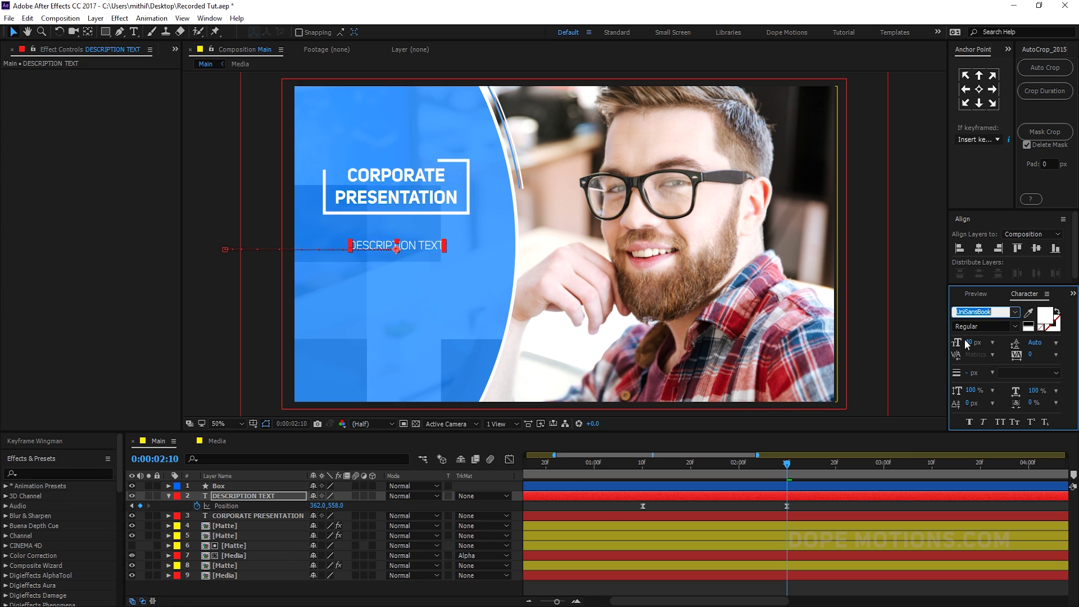
drag(967, 344, 976, 342)
click(1015, 327)
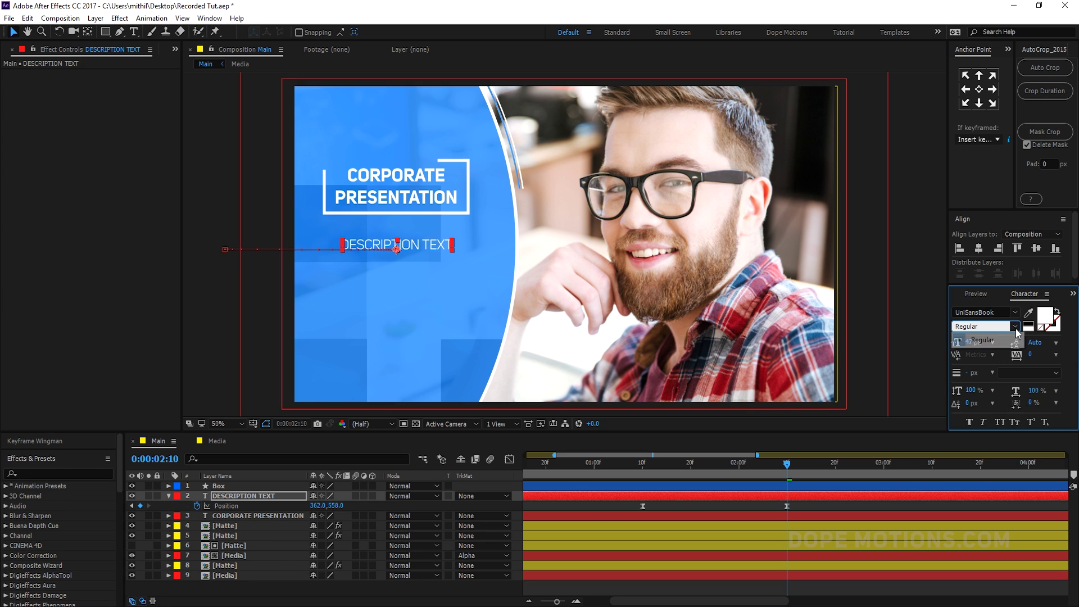
click(1015, 312)
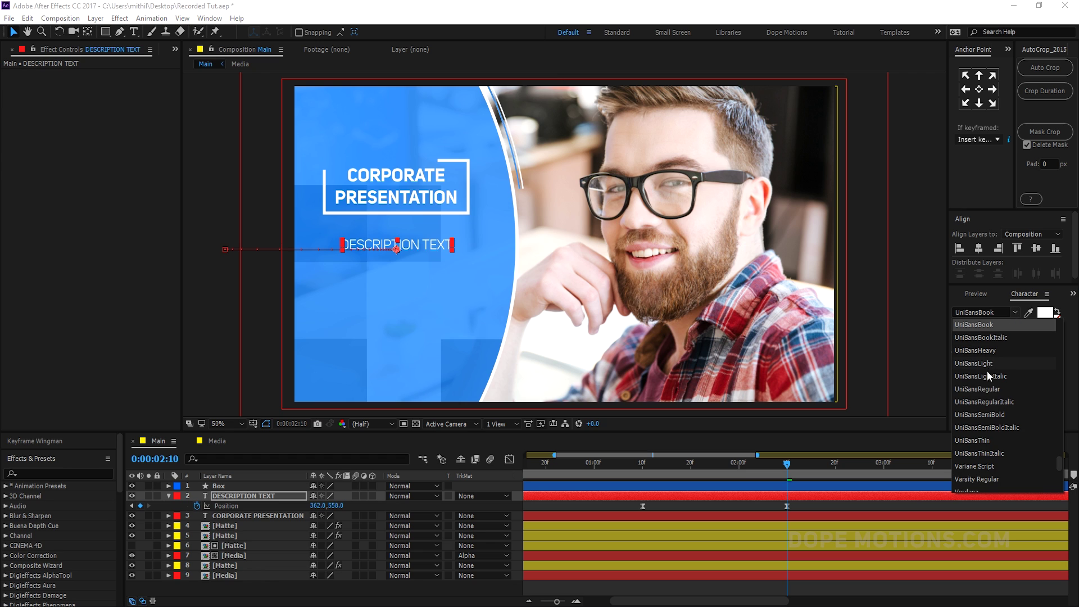
click(992, 389)
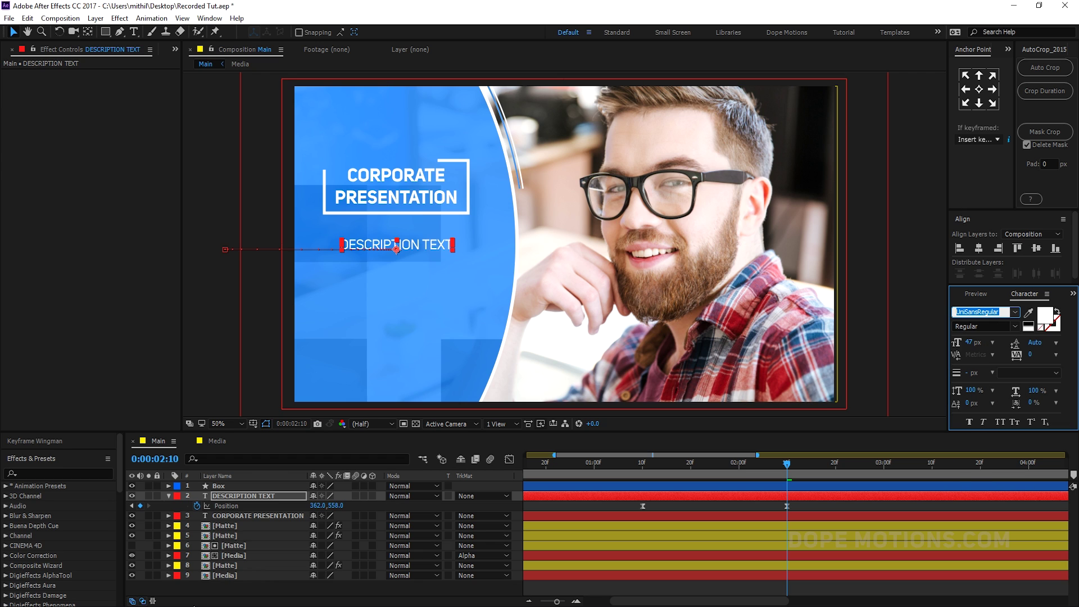
click(229, 583)
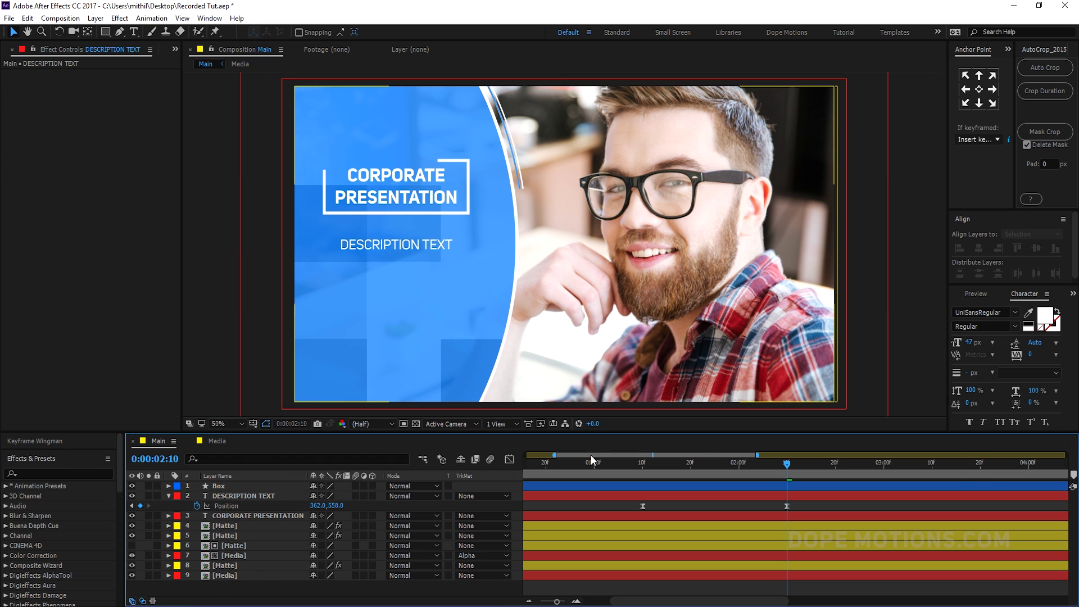
Delay both DESCRIPTION TEXT Position keyframes by about 10 frames and return to the composition's start.
drag(641, 462, 696, 477)
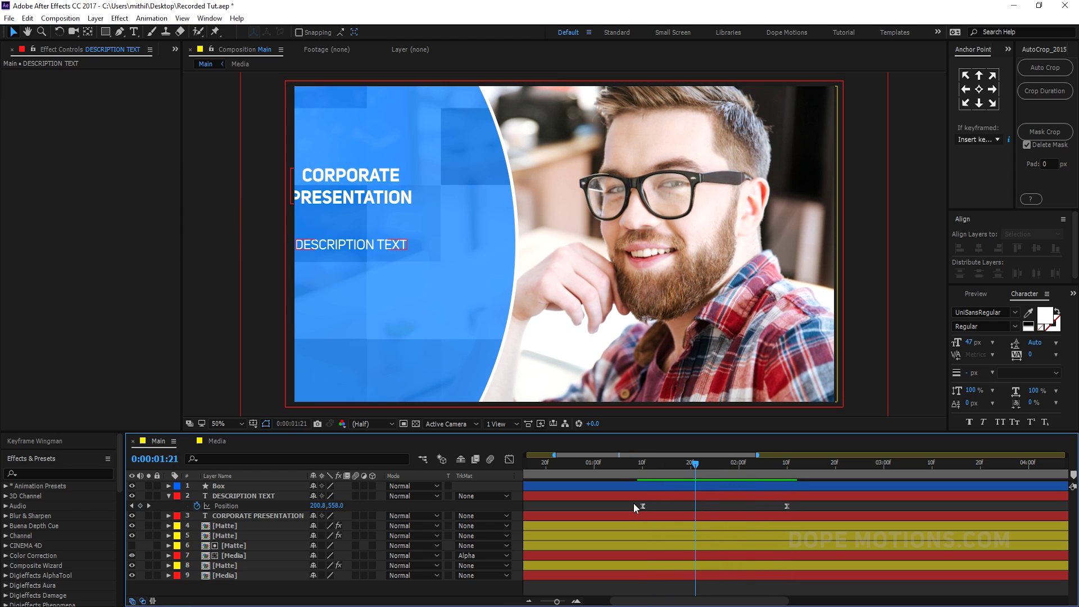
drag(634, 505, 834, 505)
drag(683, 467, 450, 474)
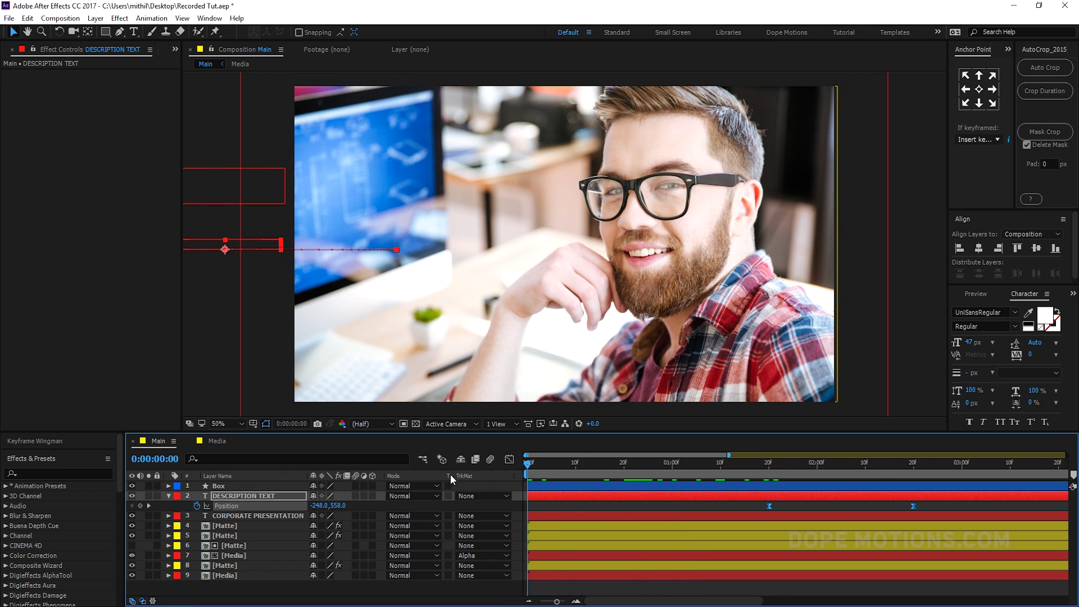
Preview the full composition from the start, scrub to 0:00:05:24, and deselect and collapse the description layer.
key(;)
key(space)
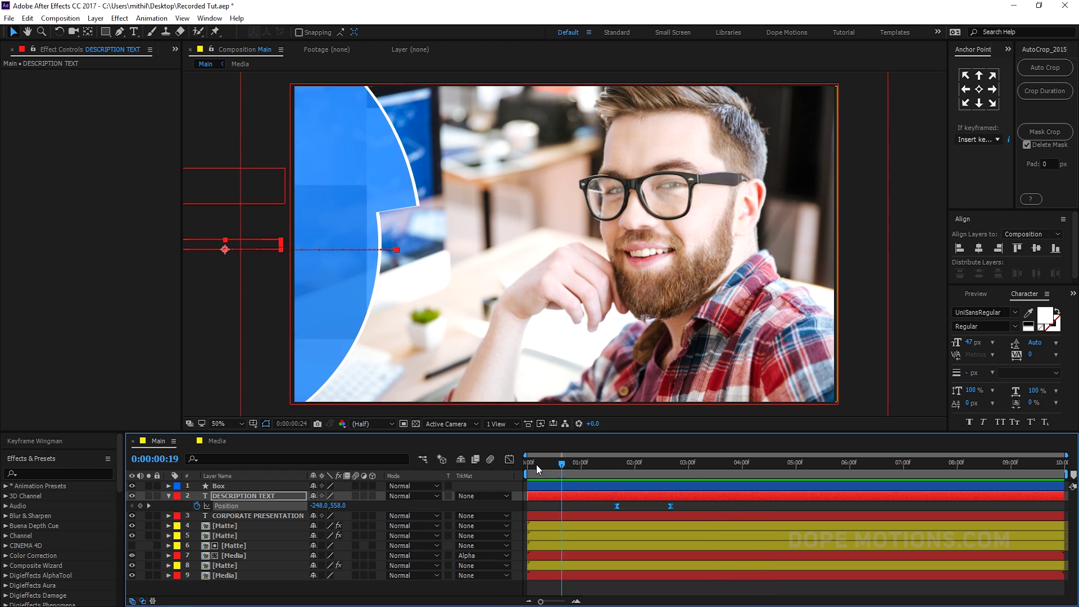
click(530, 466)
key(space)
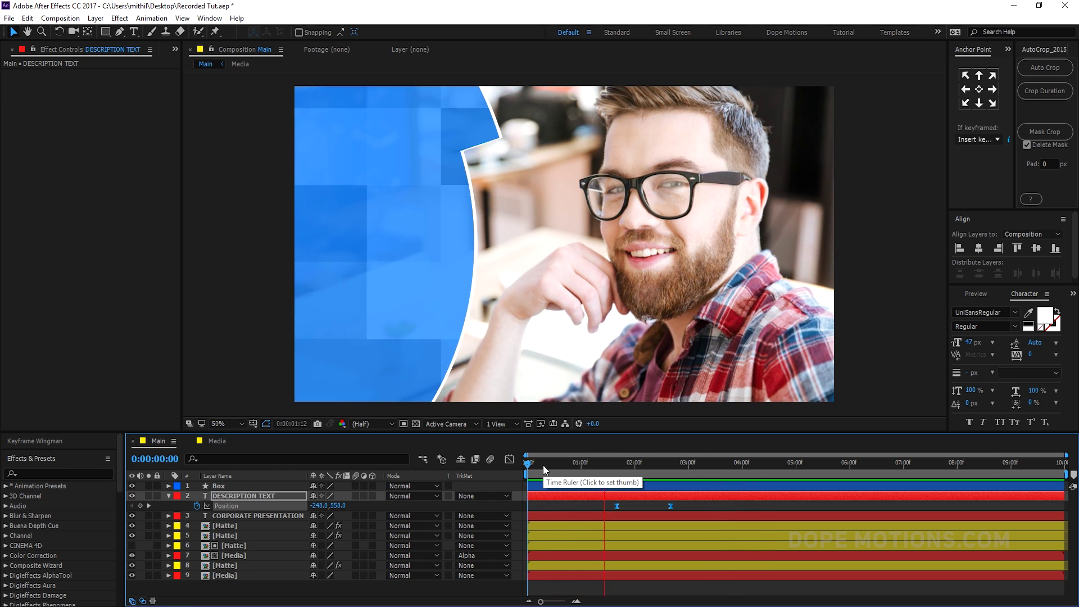
click(615, 463)
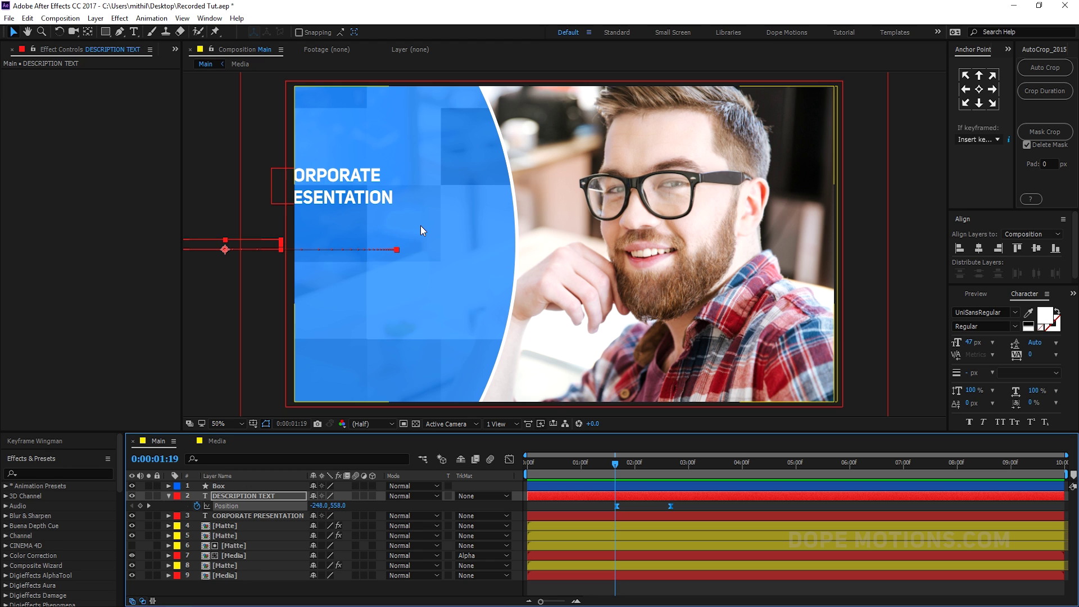
drag(614, 464, 839, 477)
click(268, 579)
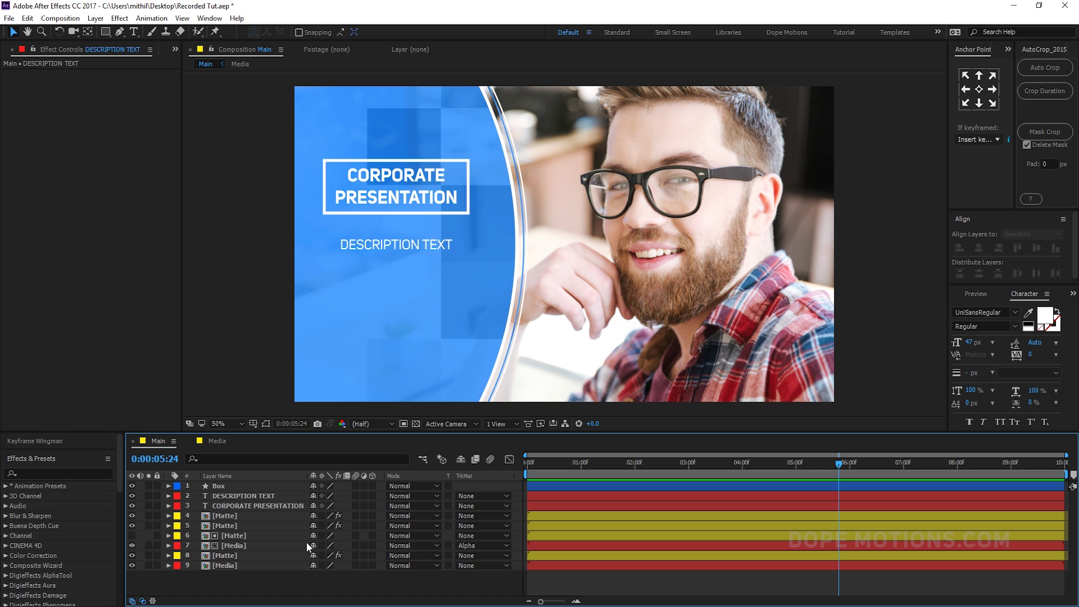
Add a new adjustment layer above all layers in the Main composition and name it CC.
right_click(235, 577)
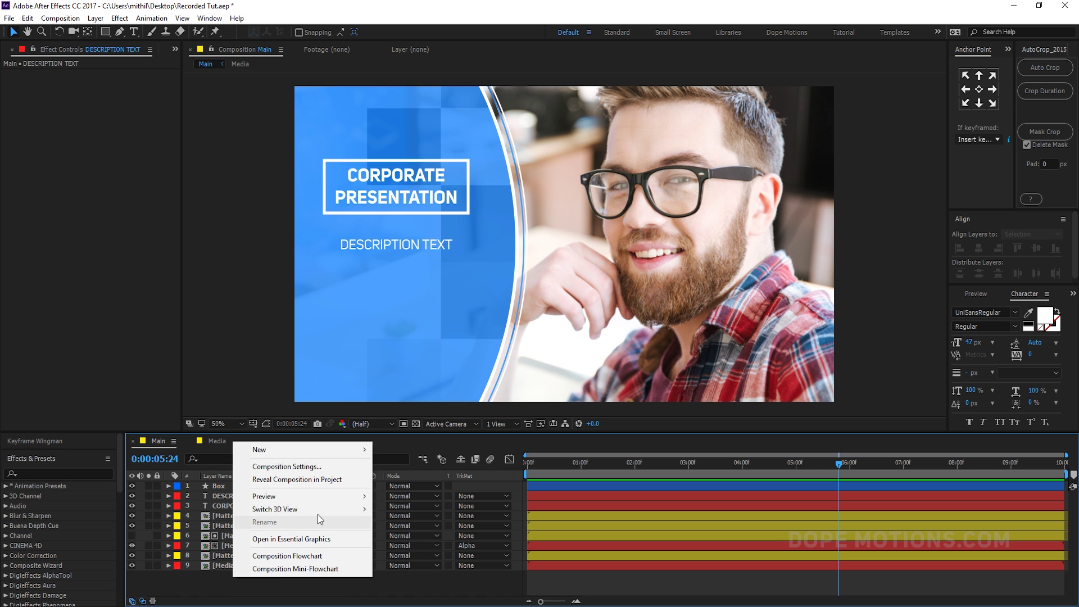
mouse_move(359, 450)
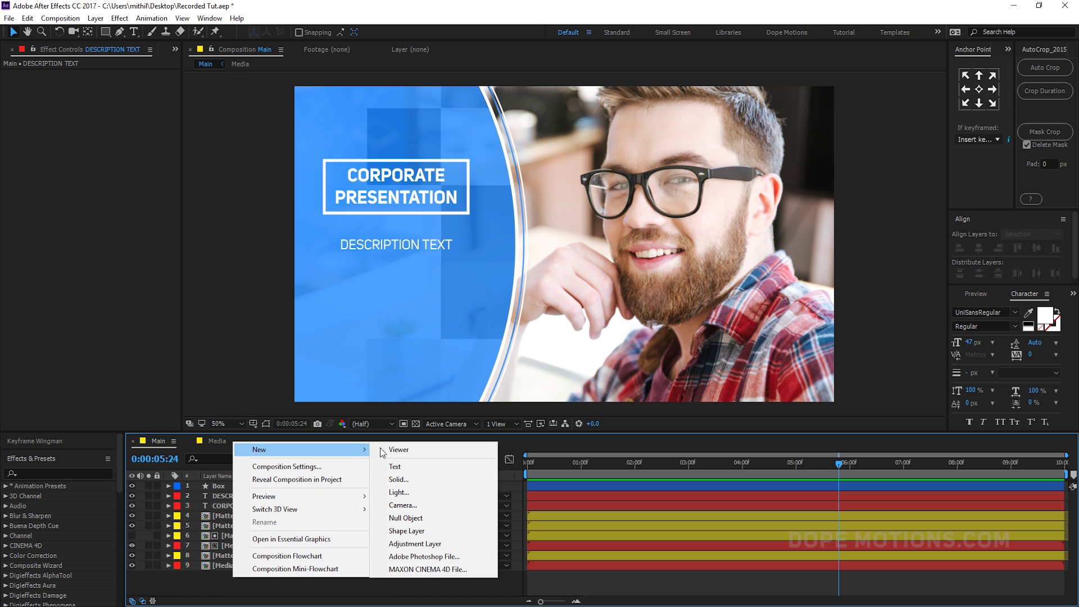
click(416, 544)
key(Return)
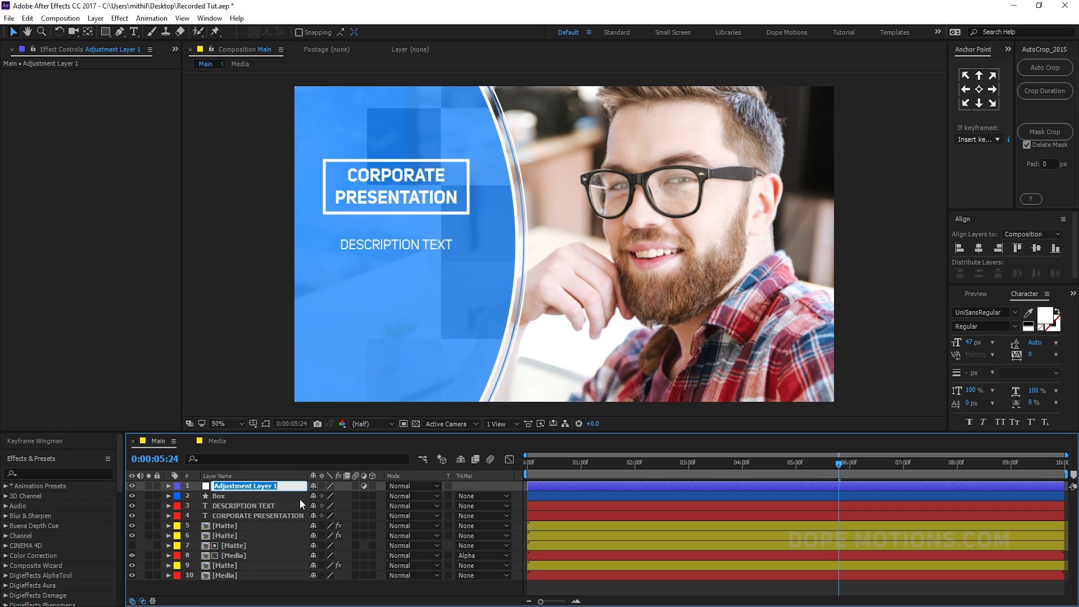
text(Co)
Apply a Curves effect to the CC layer and bend the RGB curve slightly down in the shadows, keeping the highlights near the diagonal.
key(ctrl+space)
text(curves)
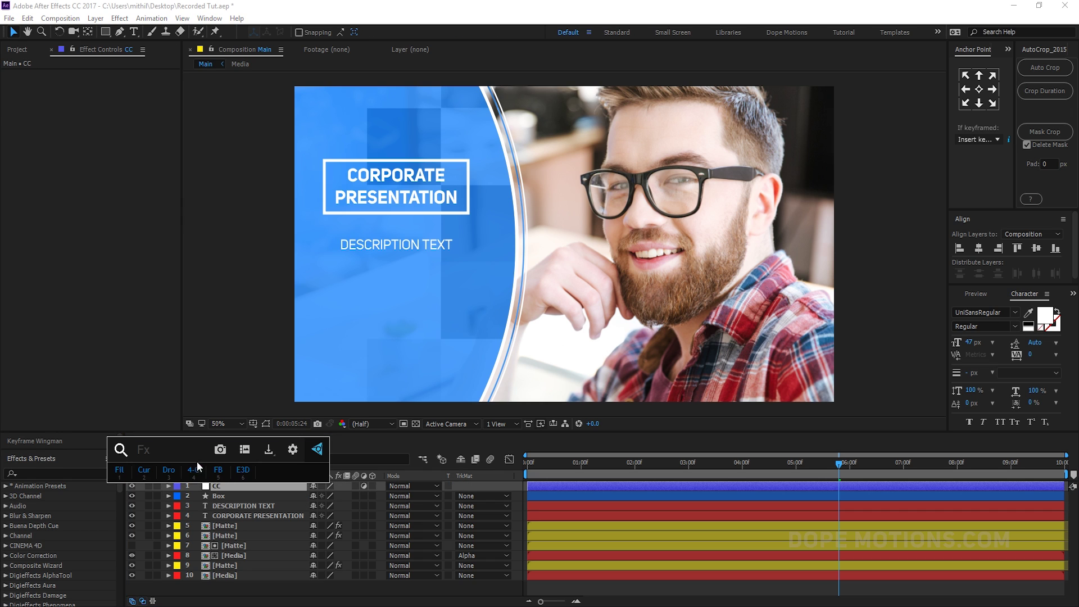
key(Return)
drag(61, 228, 66, 236)
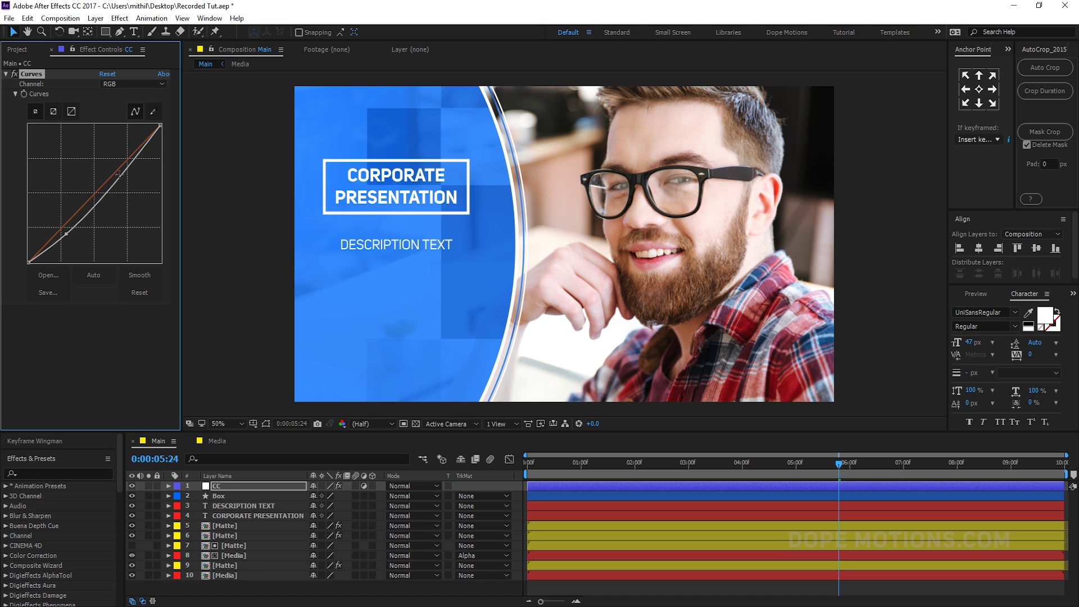
drag(118, 175, 117, 179)
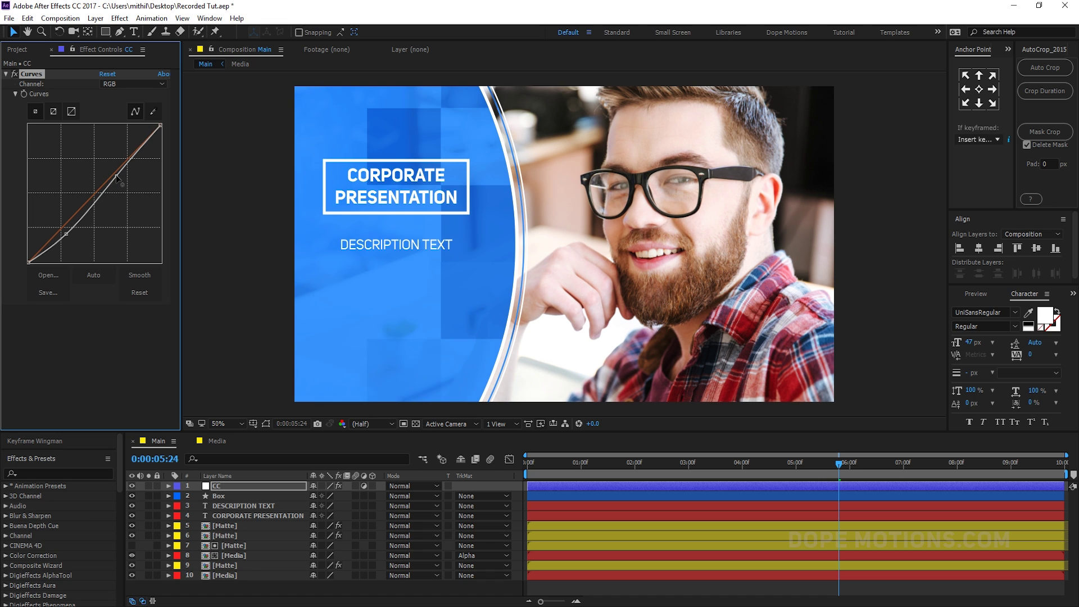
Add a second adjustment layer at the top of the Main composition and name it Vin.
right_click(223, 591)
mouse_move(301, 456)
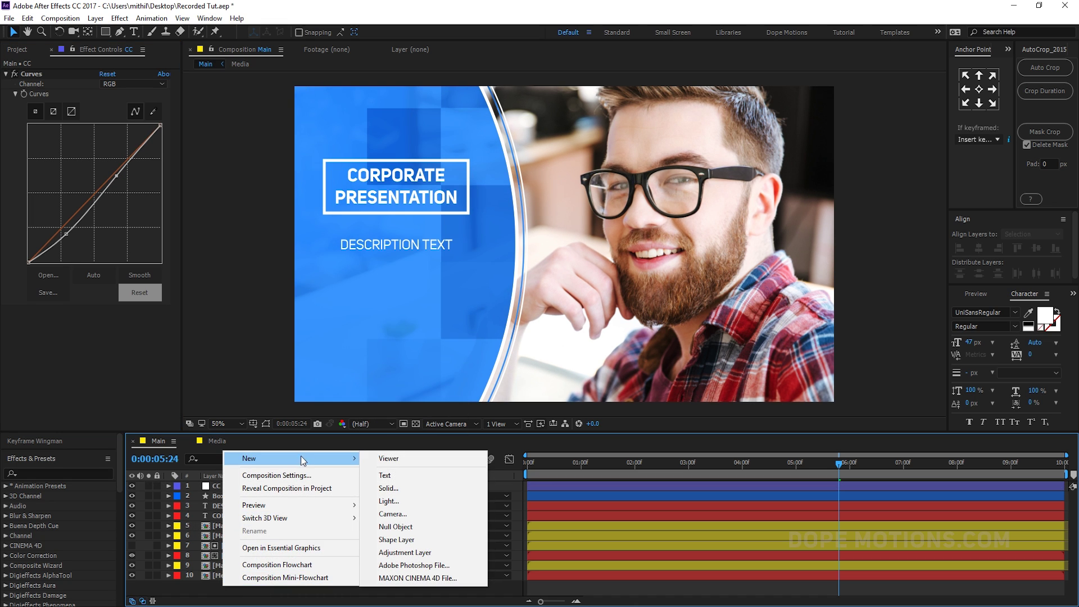
click(416, 555)
key(Return)
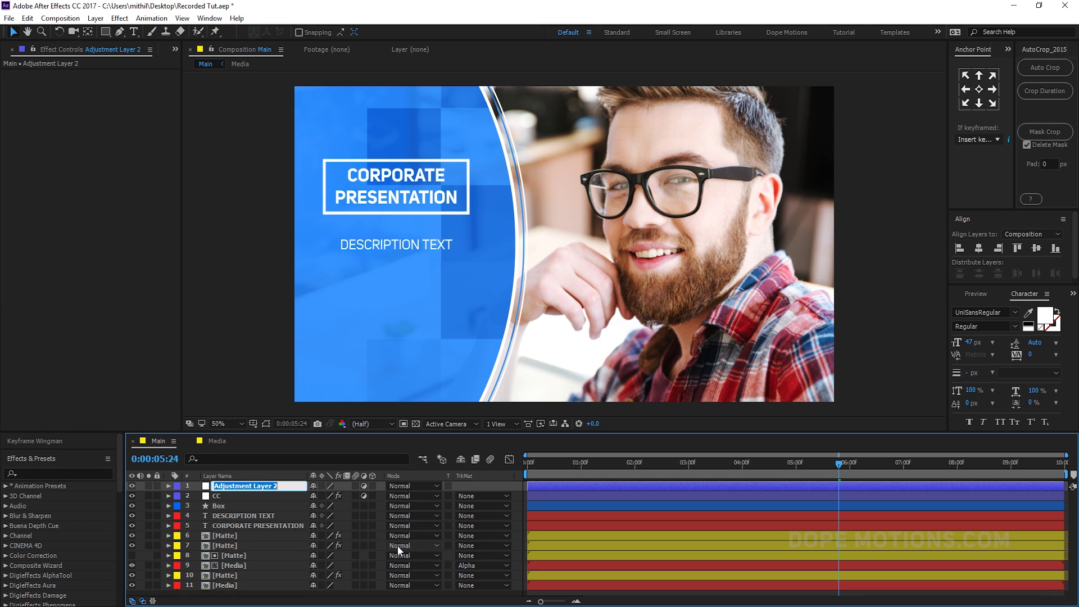
text(Vin)
key(Return)
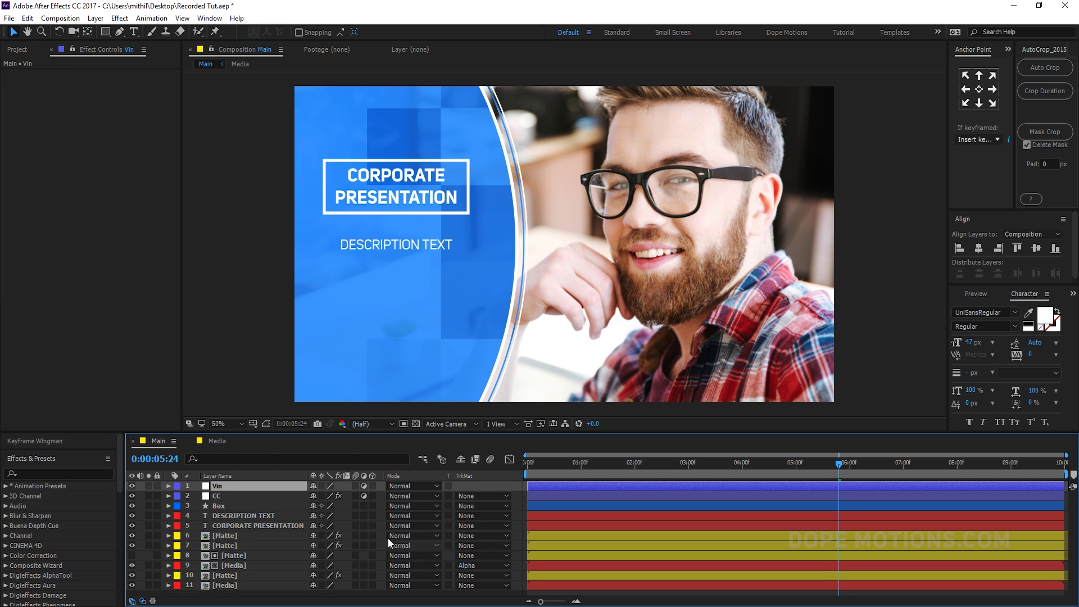
Apply a Curves effect to the Vin layer and pull the RGB curve's midpoint well down to darken the image strongly.
key(ctrl+space)
click(265, 490)
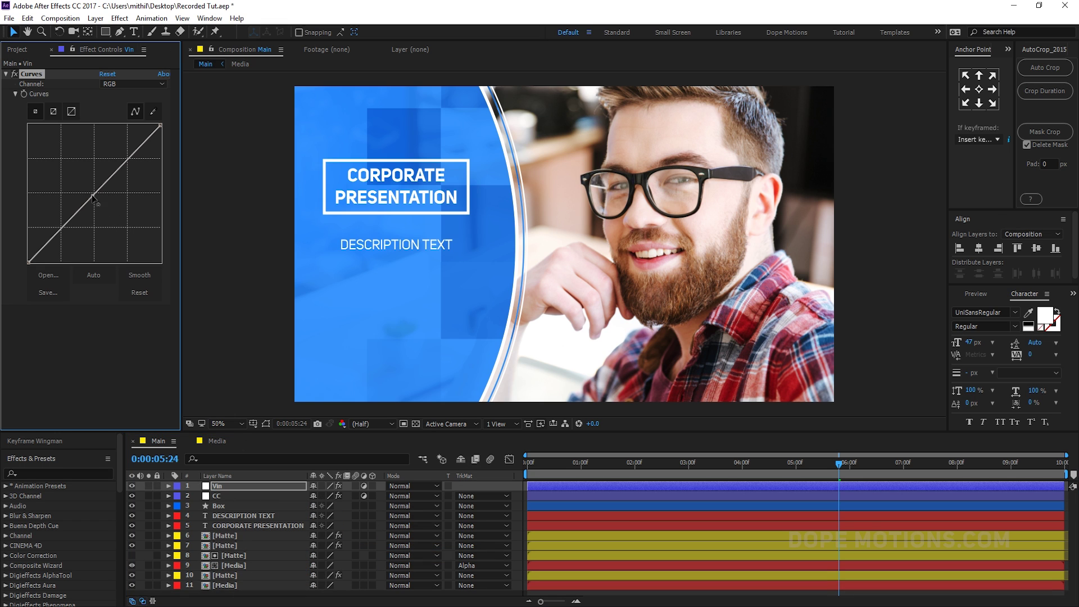
drag(93, 197, 116, 212)
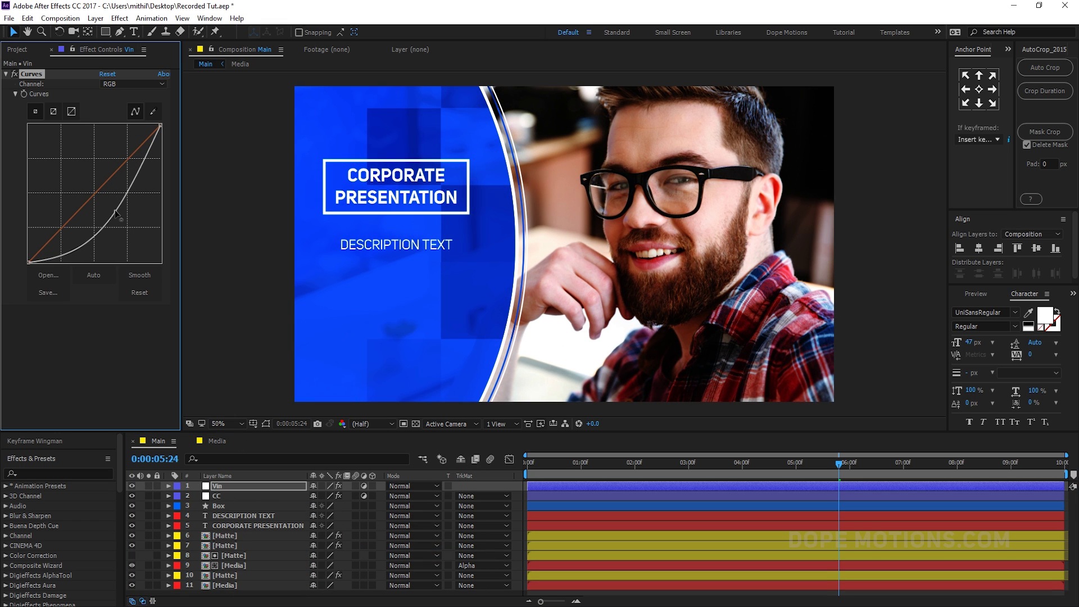
Add a full-frame ellipse mask to the Vin layer and invert it so only the edges are darkened.
click(104, 31)
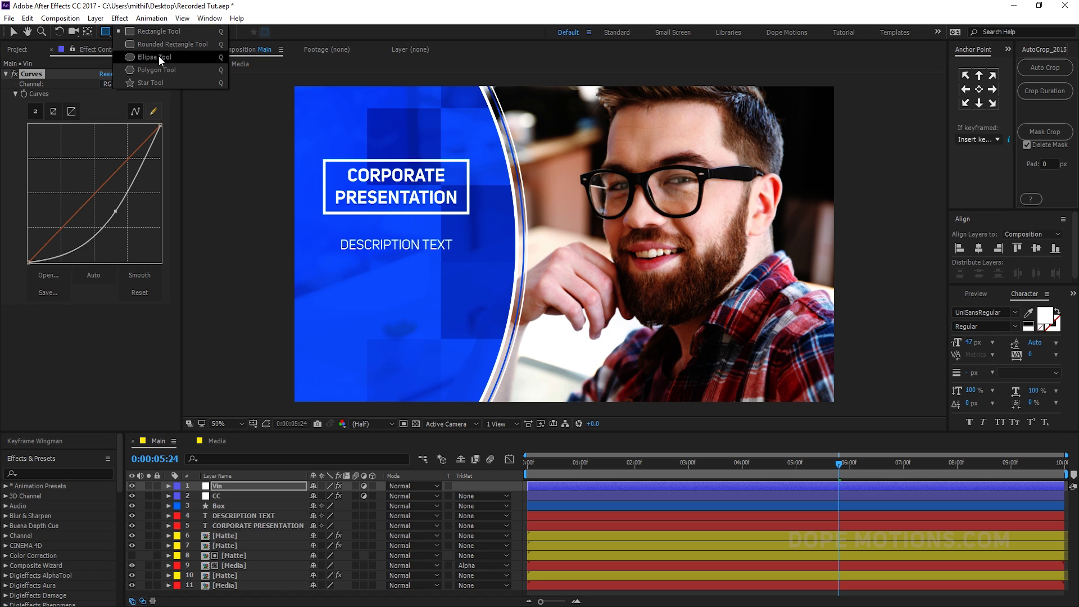
click(159, 57)
double_click(106, 32)
key(v)
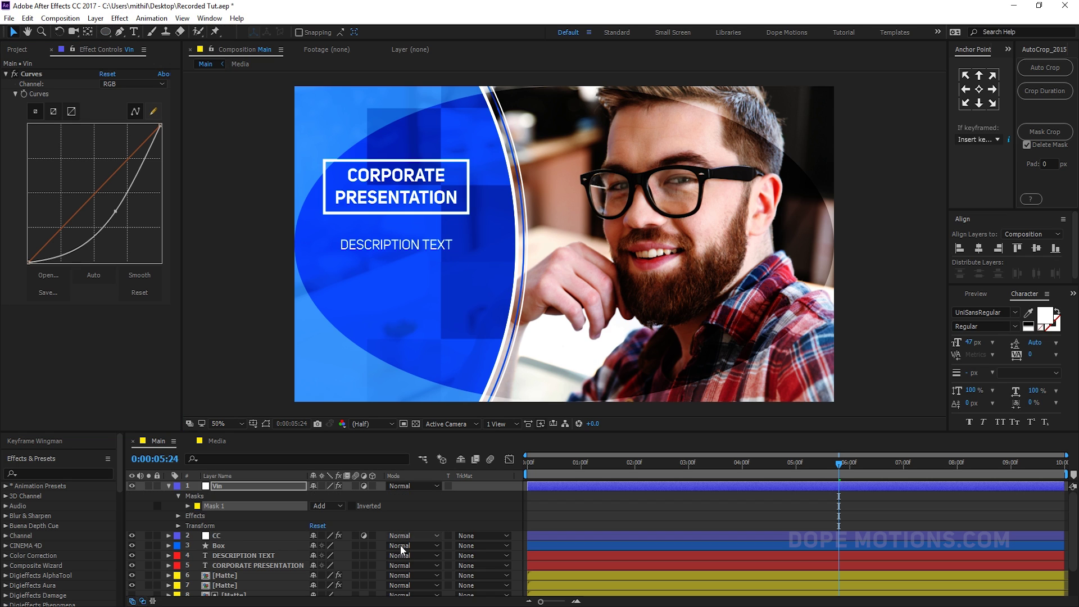
click(352, 505)
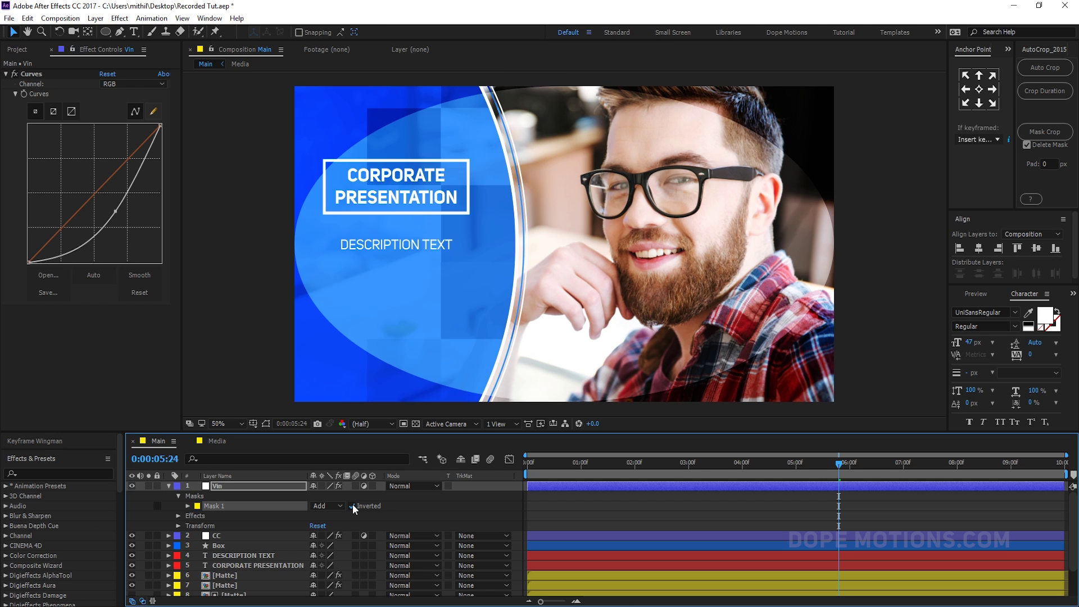
Set the Vin layer's Mask Feather to 600 pixels in both directions.
key(f)
click(336, 505)
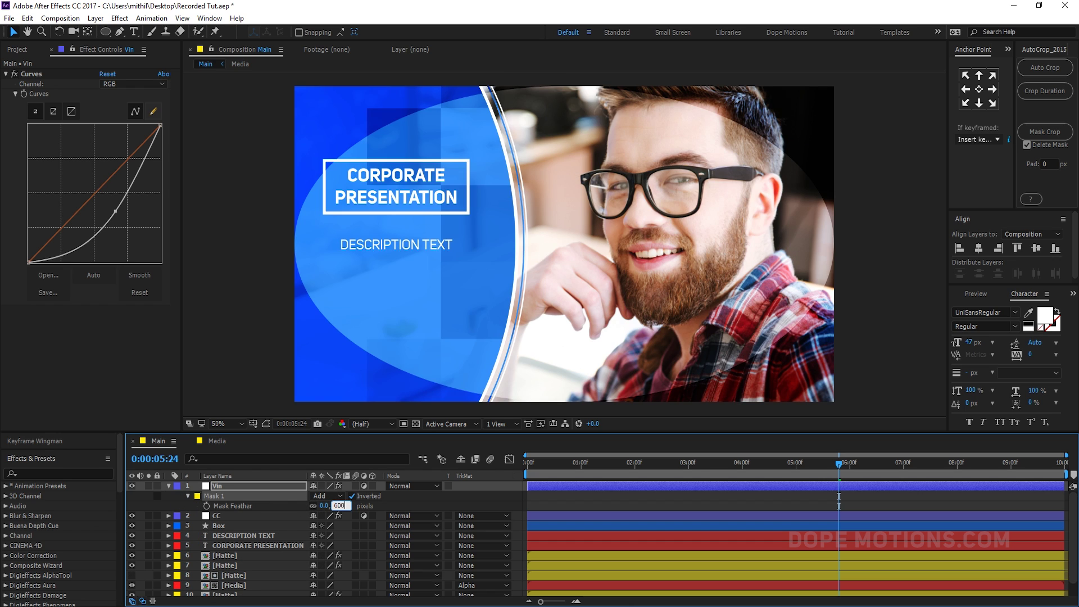
text(600)
key(Return)
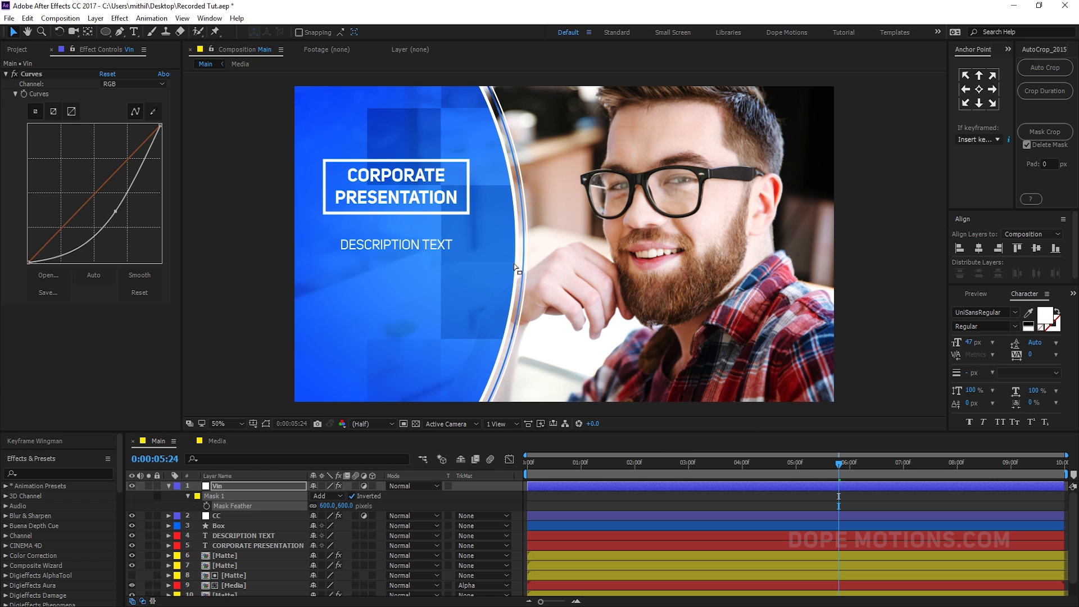
Compare the image with the Vin layer hidden and shown, and collapse the layer's properties.
click(132, 485)
click(133, 486)
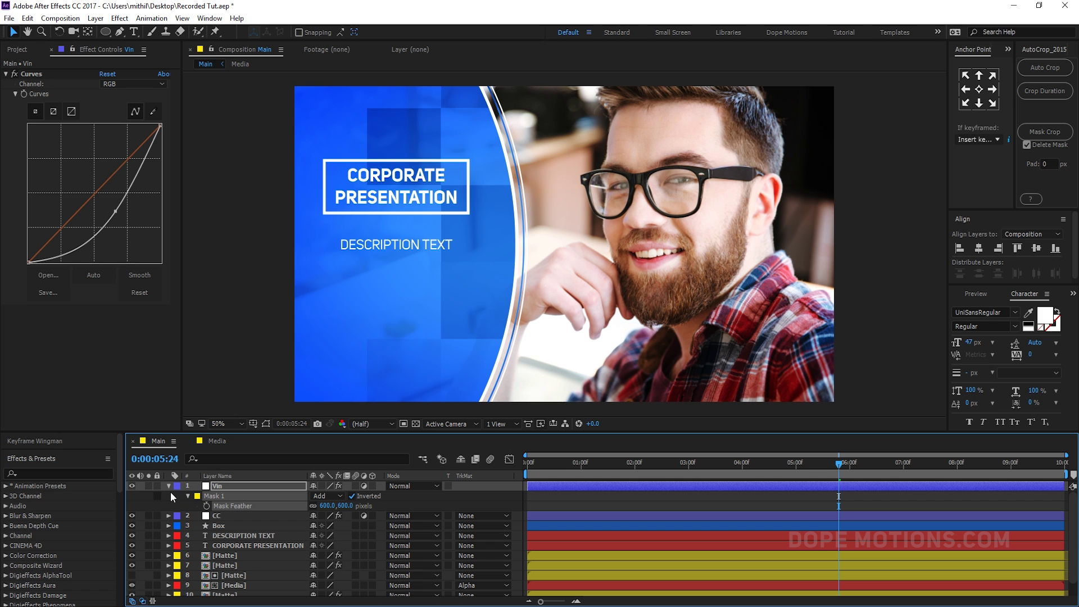
click(170, 486)
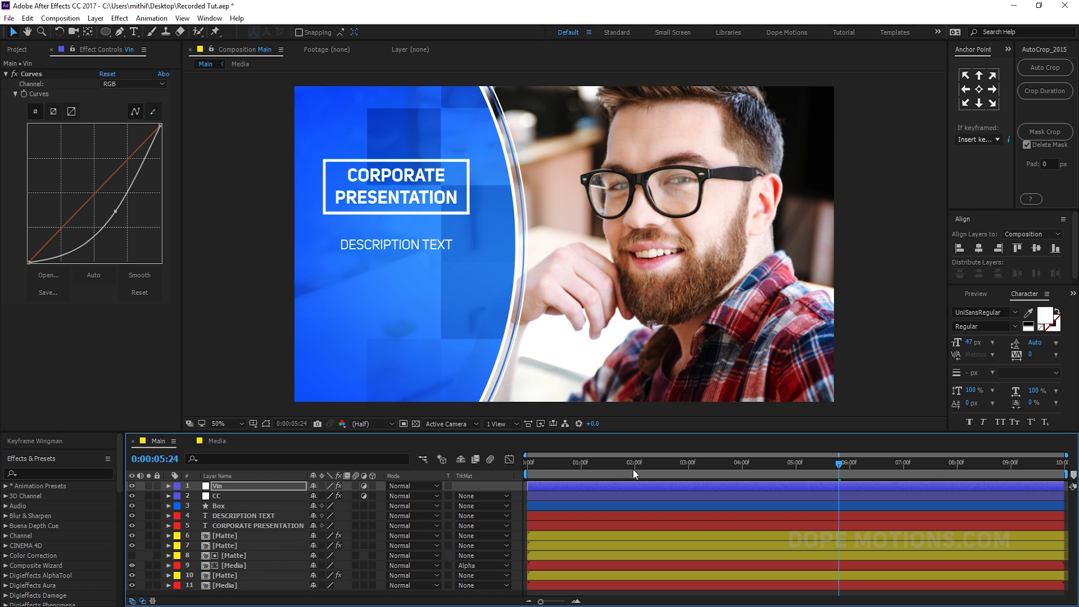
Preview the graded composition from the start and move the playhead to 0:00:04:28.
click(525, 456)
key(space)
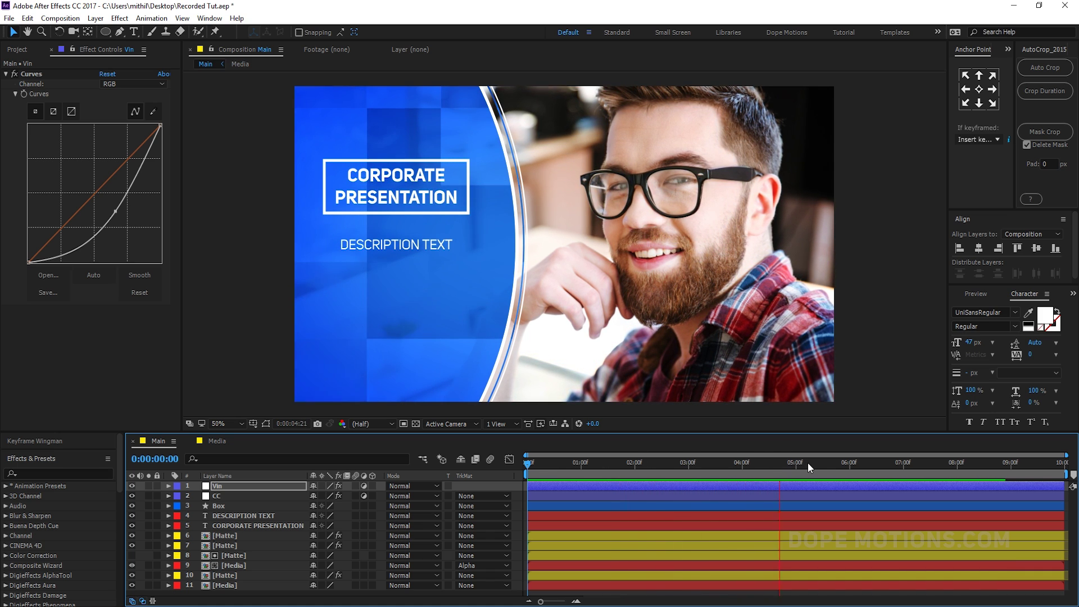
drag(839, 463, 792, 464)
key(space)
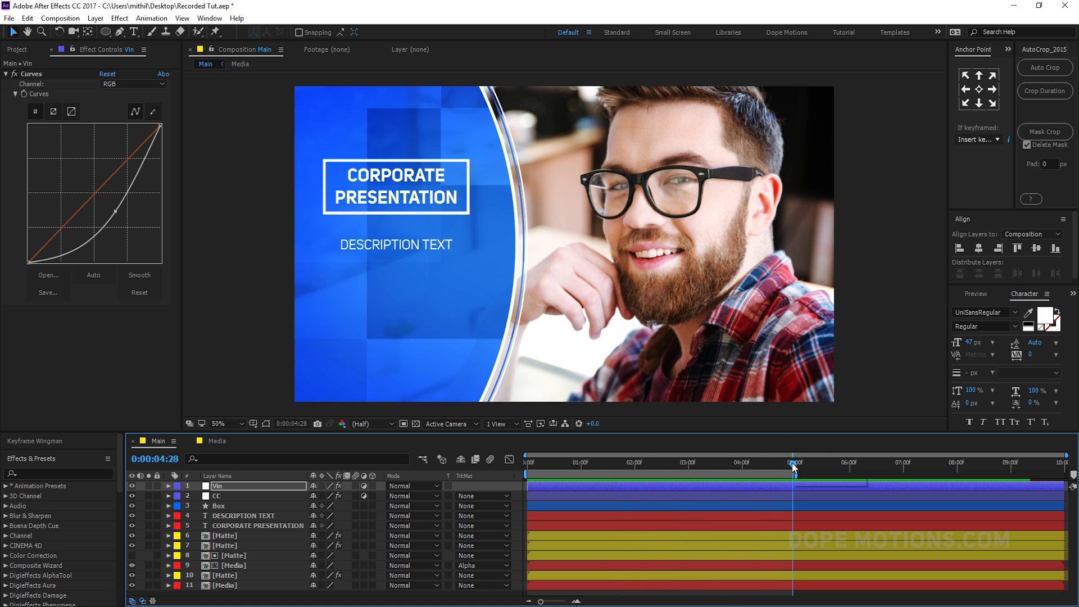